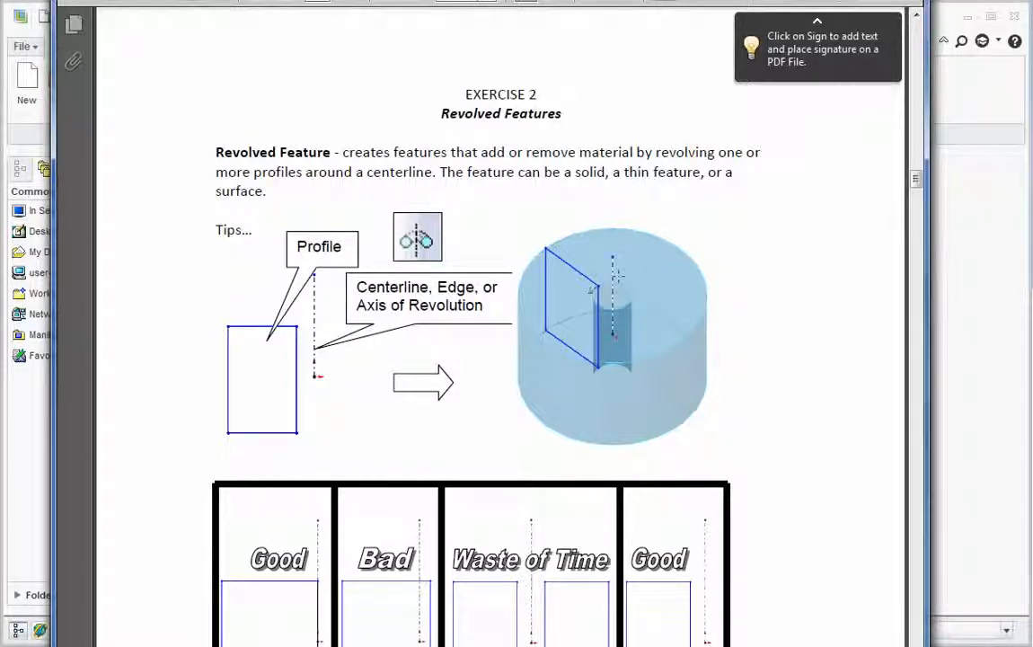
- Examine the revolved features exercise in the PDF, down to the dimensioned profile sketch and mirroring instructions
{"action": "scroll", "coordinate": [686, 385], "scroll_direction": "down", "scroll_amount": 10}
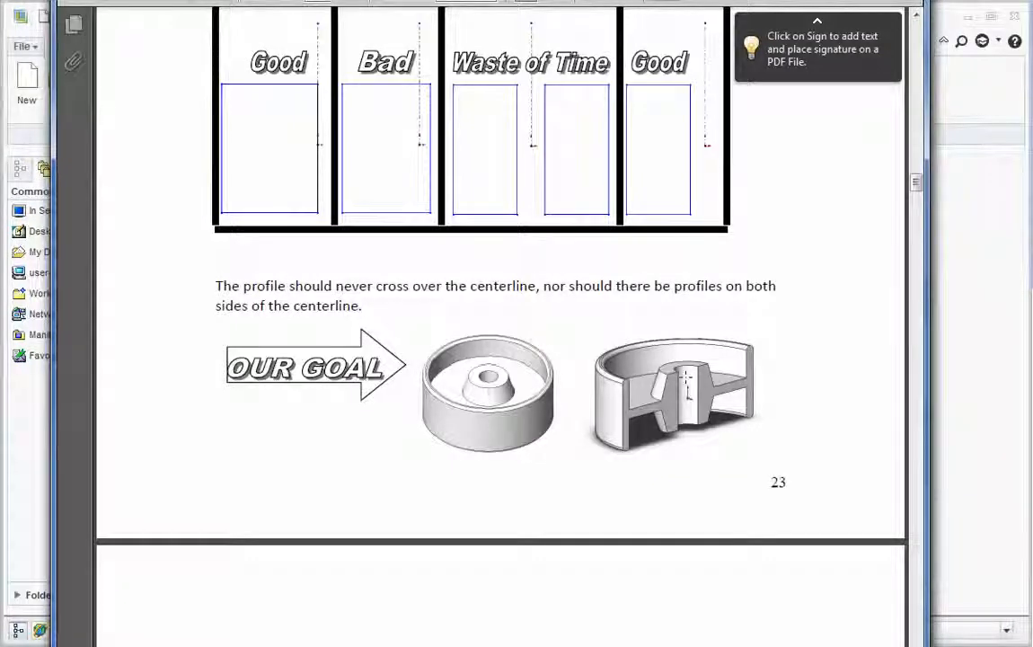
{"action": "scroll", "coordinate": [686, 385], "scroll_direction": "down", "scroll_amount": 1}
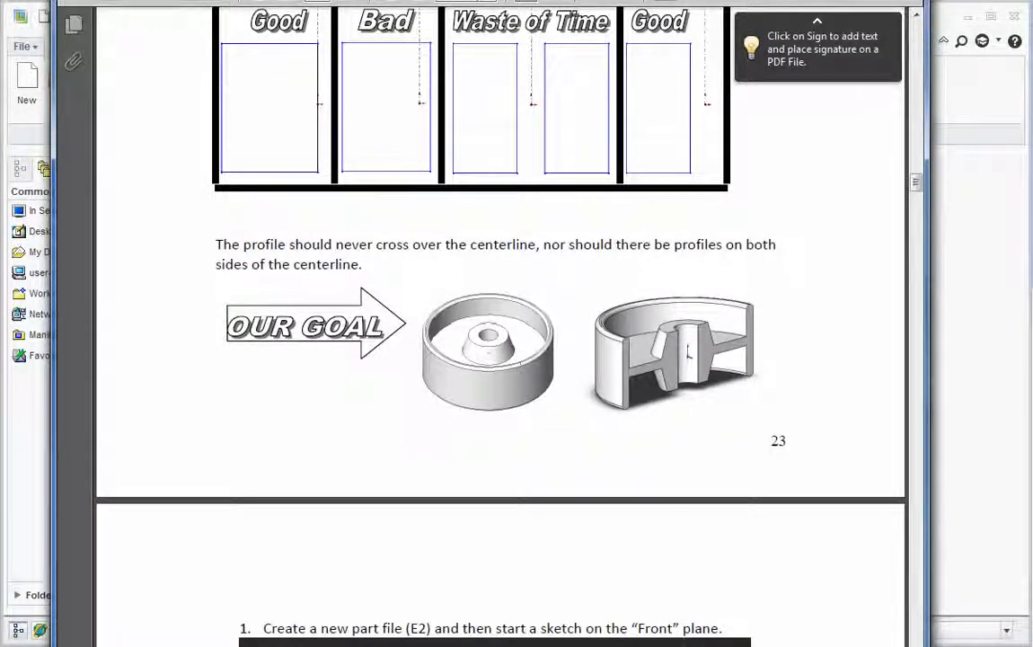
{"action": "scroll", "coordinate": [658, 362], "scroll_direction": "down", "scroll_amount": 10}
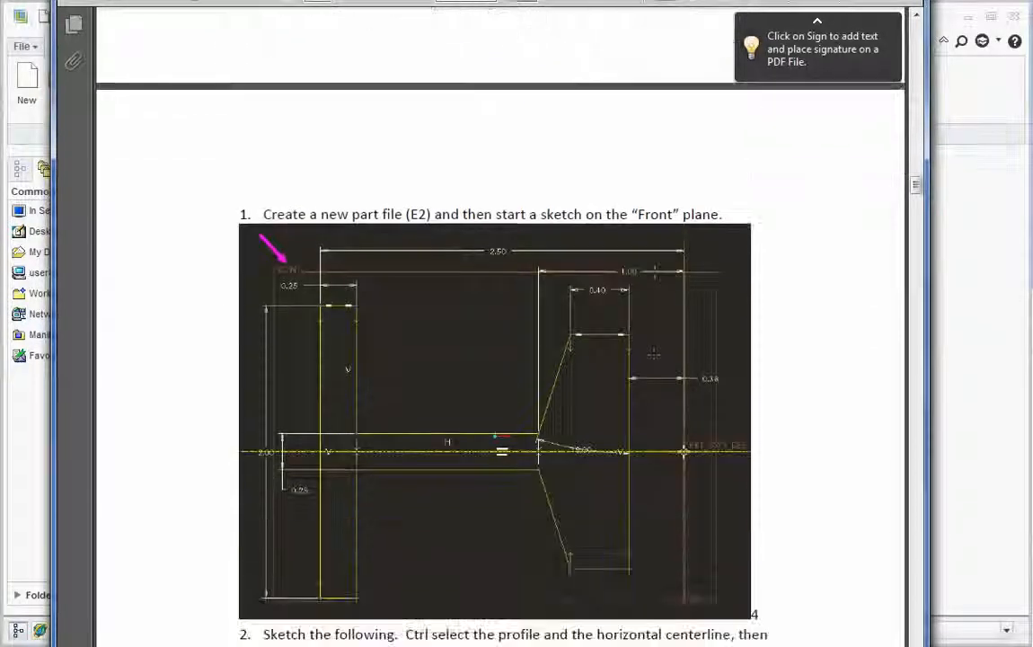
{"action": "scroll", "coordinate": [653, 356], "scroll_direction": "down", "scroll_amount": 2}
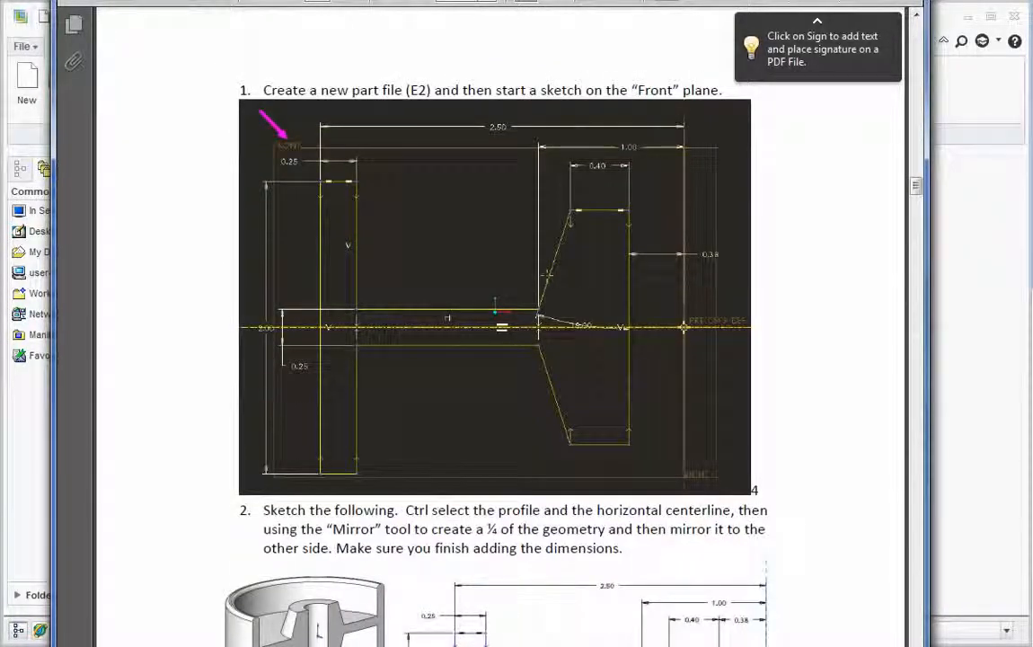
{"action": "scroll", "coordinate": [499, 324], "scroll_direction": "down", "scroll_amount": 10}
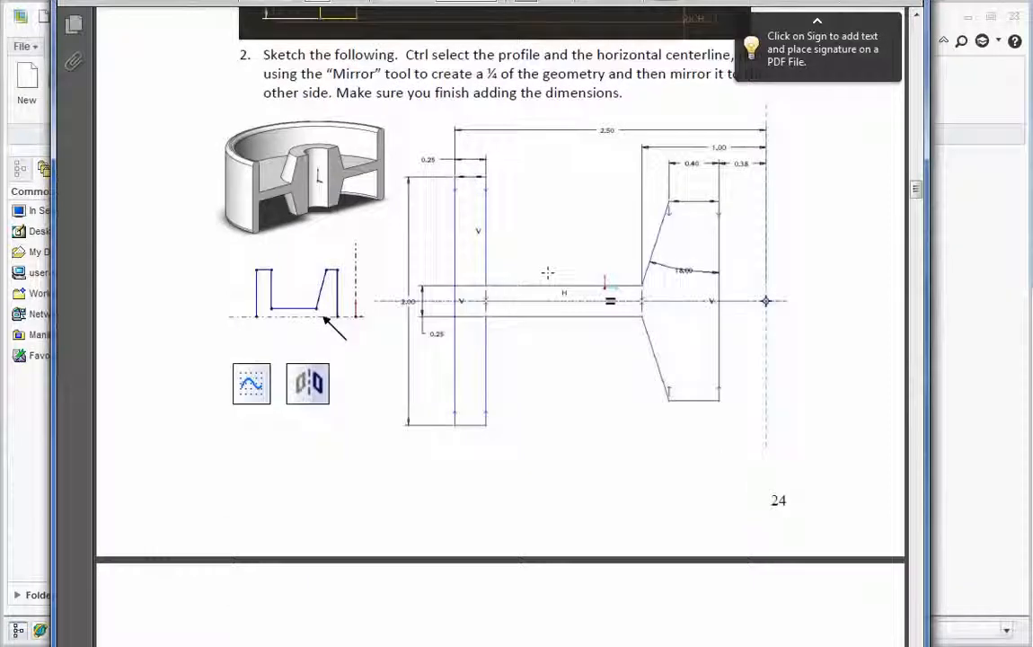
{"action": "scroll", "coordinate": [544, 273], "scroll_direction": "down", "scroll_amount": 1}
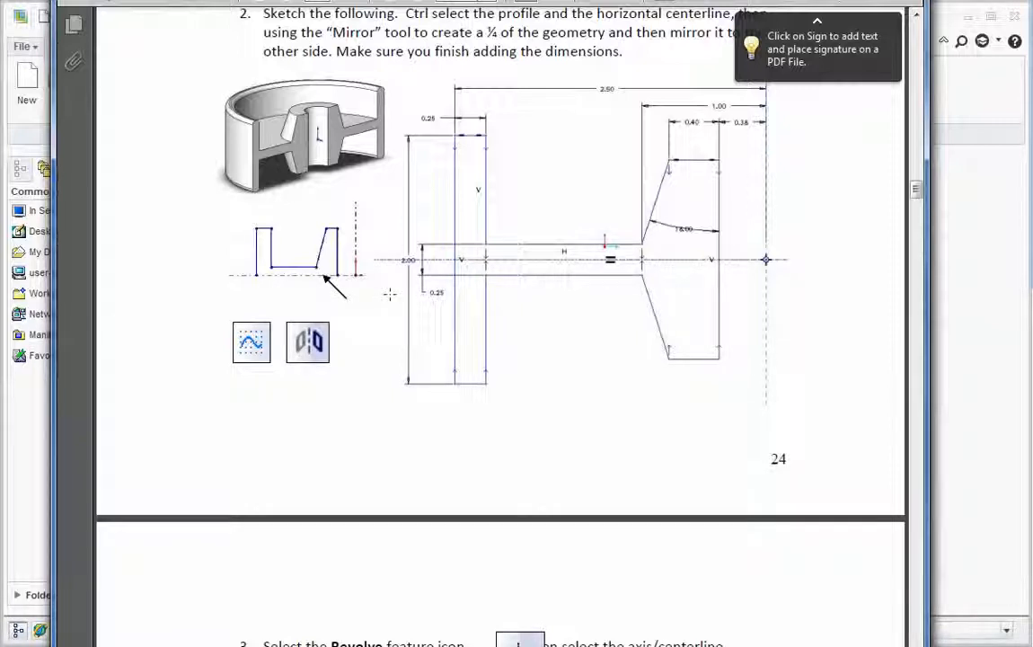
- Switch to Creo Parametric and create a new solid part named E2 using the default template
{"action": "left_click", "coordinate": [977, 332]}
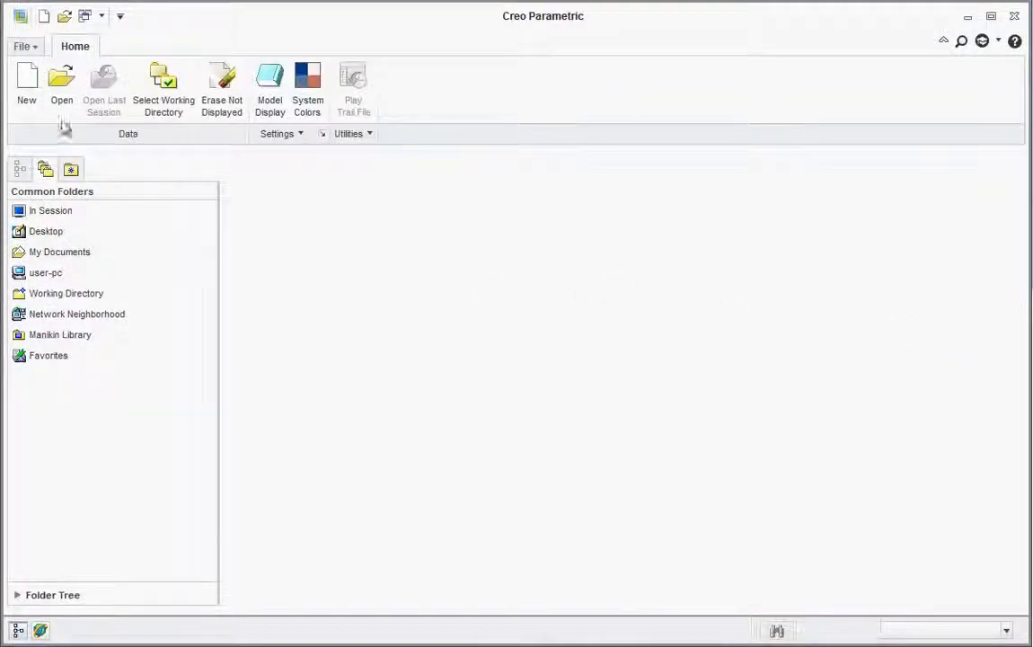
{"action": "left_click", "coordinate": [27, 90]}
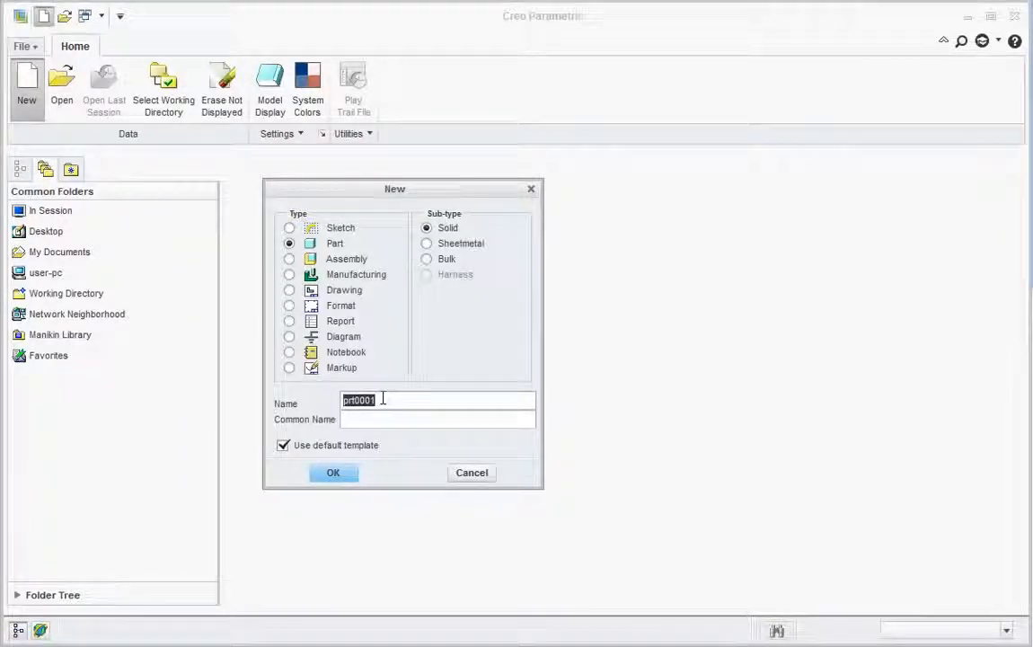
{"action": "type", "text": "E2"}
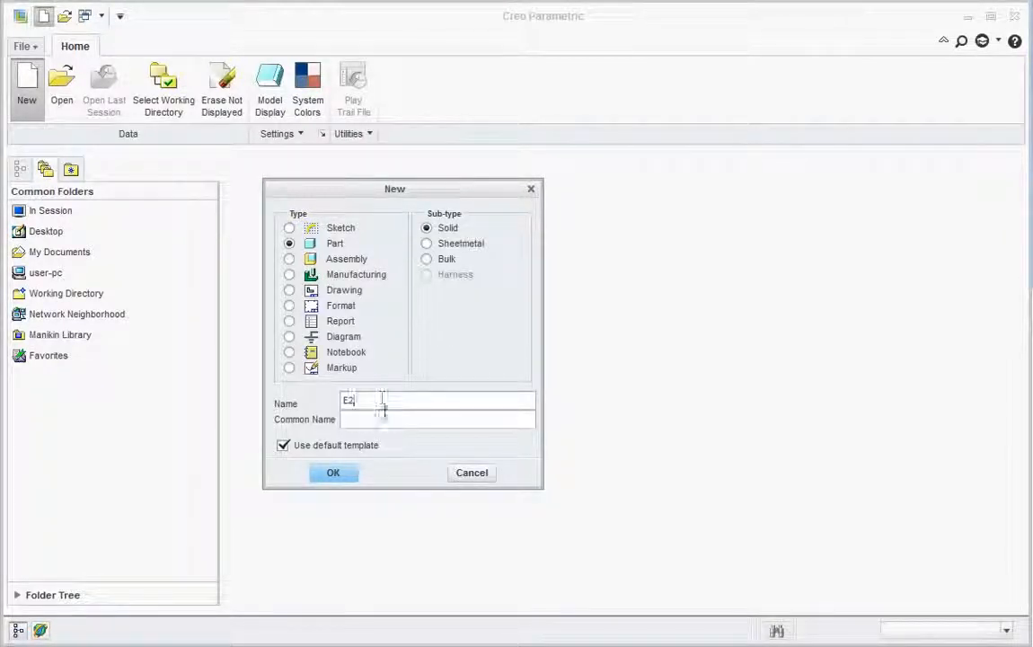
{"action": "left_click", "coordinate": [335, 473]}
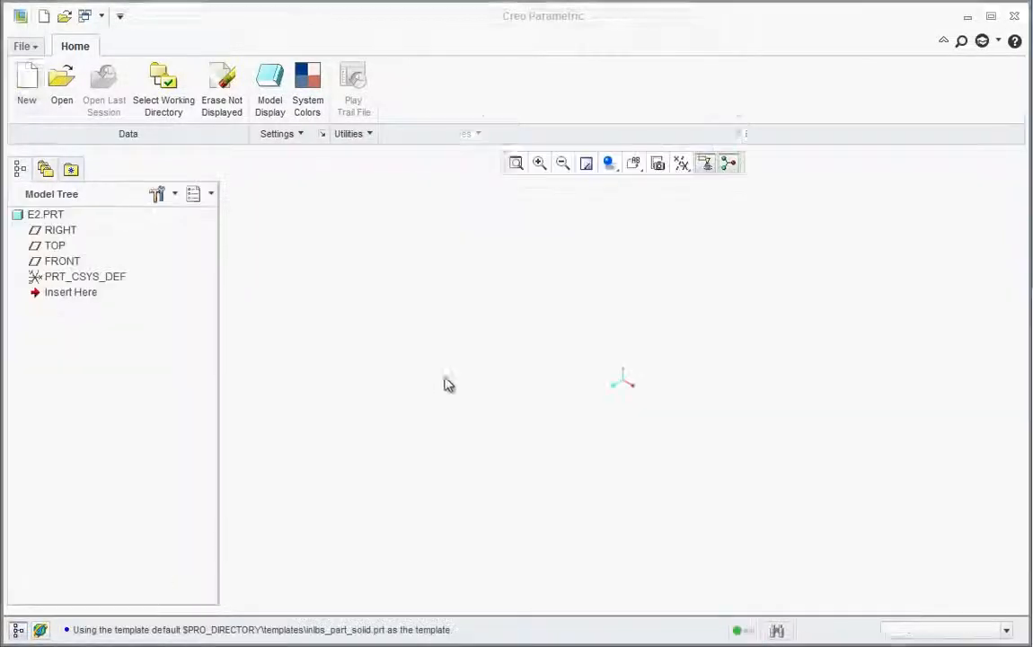
- Start a sketch on the FRONT datum plane and orient the view to FRONT
{"action": "left_click", "coordinate": [59, 261]}
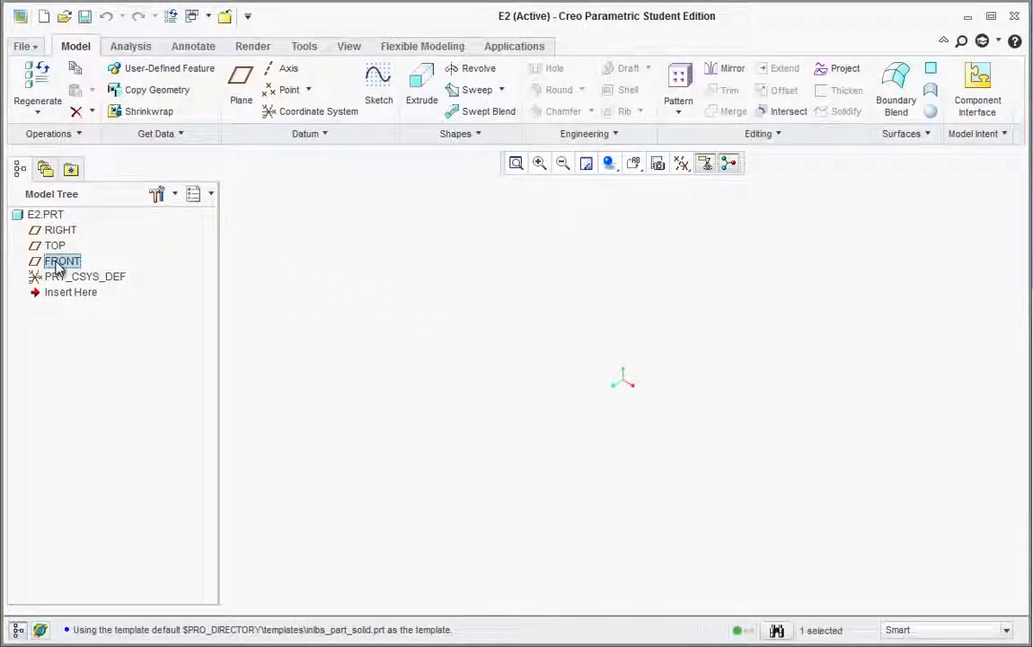
{"action": "left_click", "coordinate": [379, 99]}
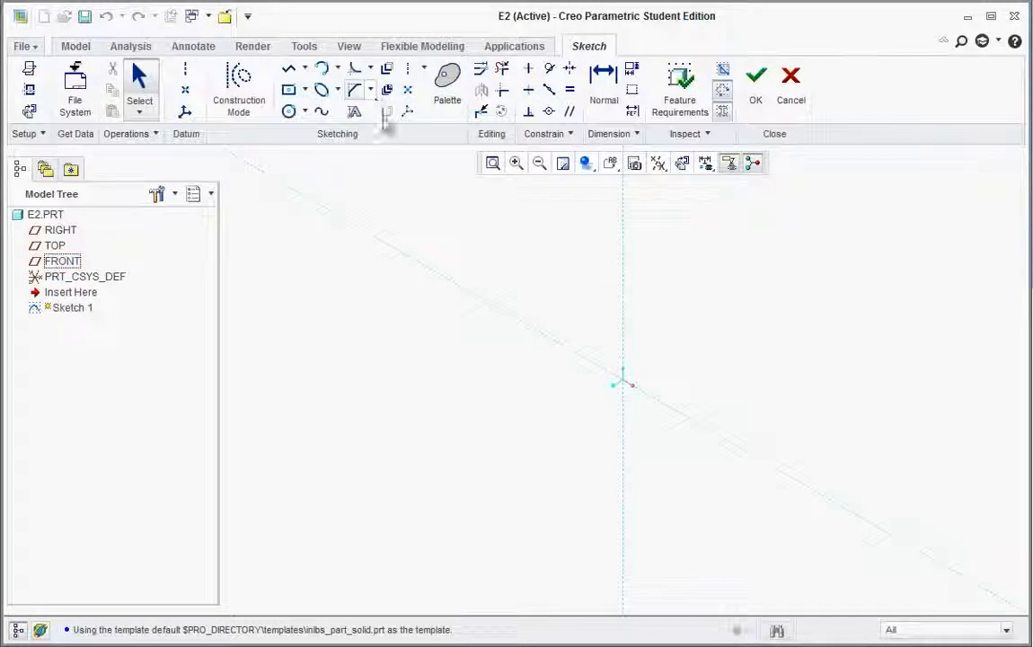
{"action": "left_click", "coordinate": [609, 163]}
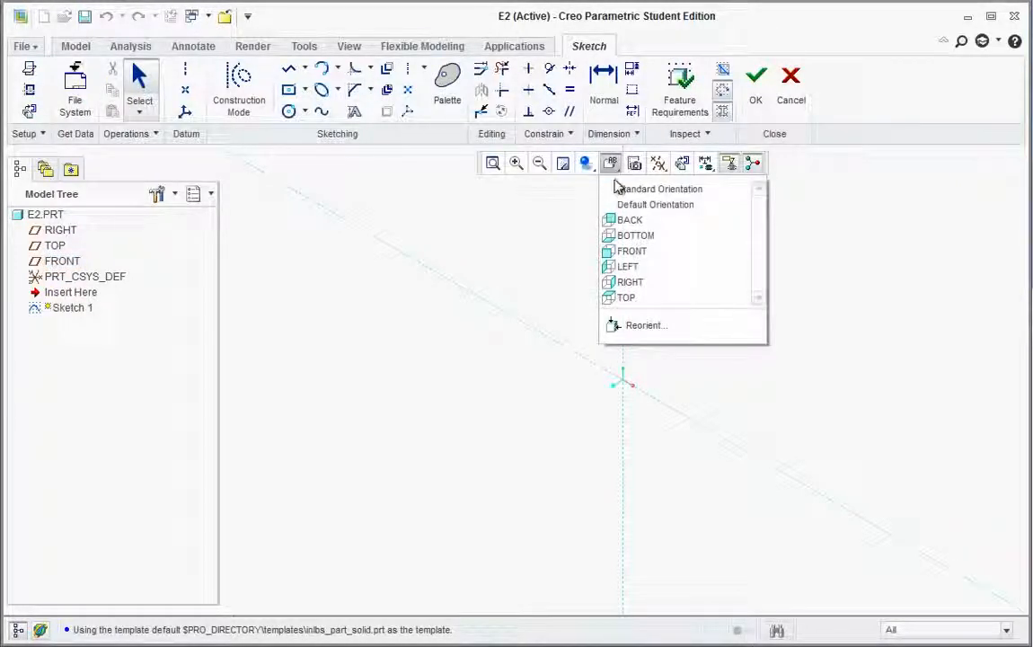
{"action": "left_click", "coordinate": [619, 251]}
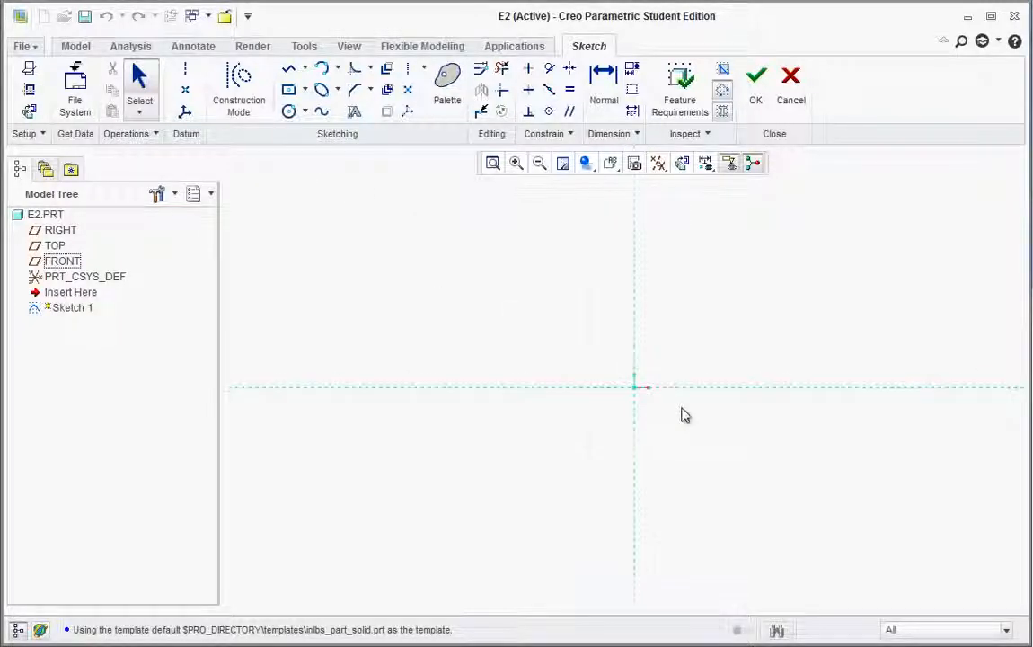
- Draw a vertical and a horizontal datum centerline through the sketch origin, aligned with the reference lines
{"action": "scroll", "coordinate": [684, 415], "scroll_direction": "down", "scroll_amount": 6}
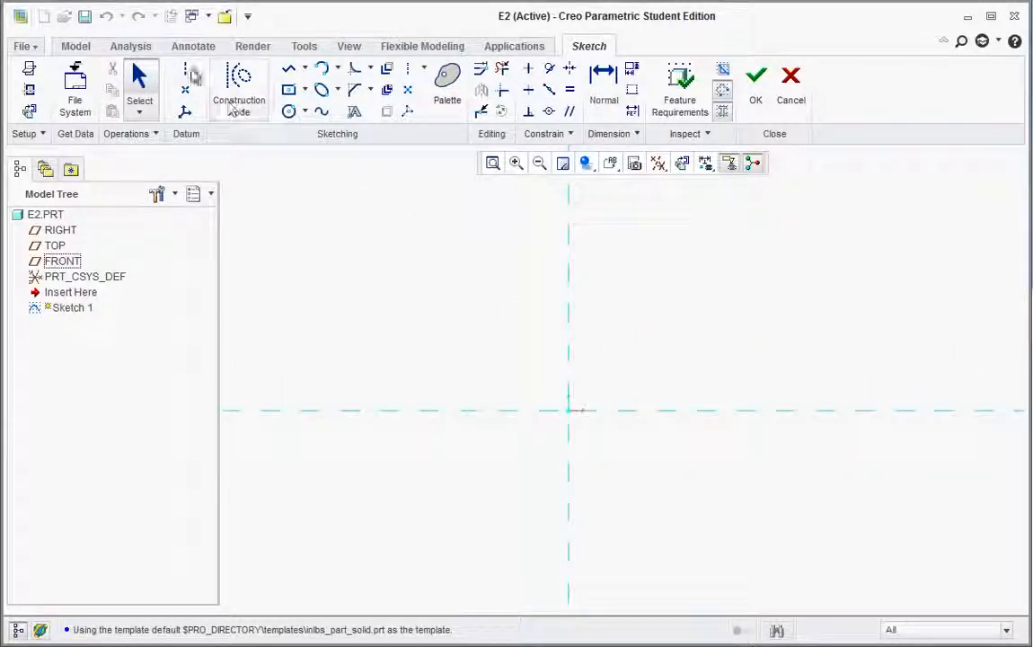
{"action": "left_click", "coordinate": [187, 75]}
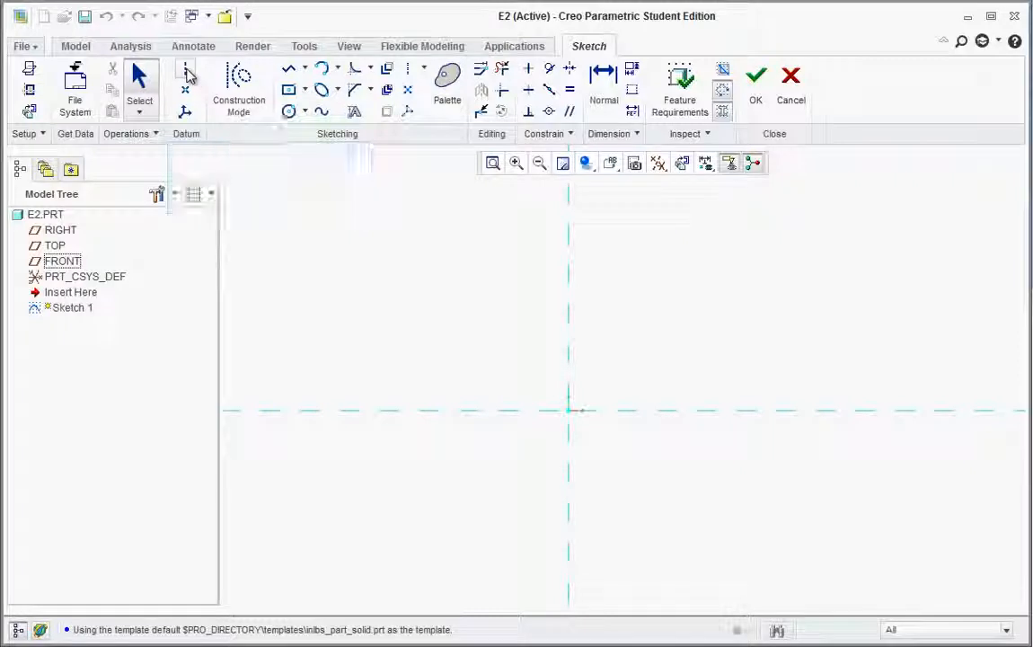
{"action": "left_click", "coordinate": [568, 410]}
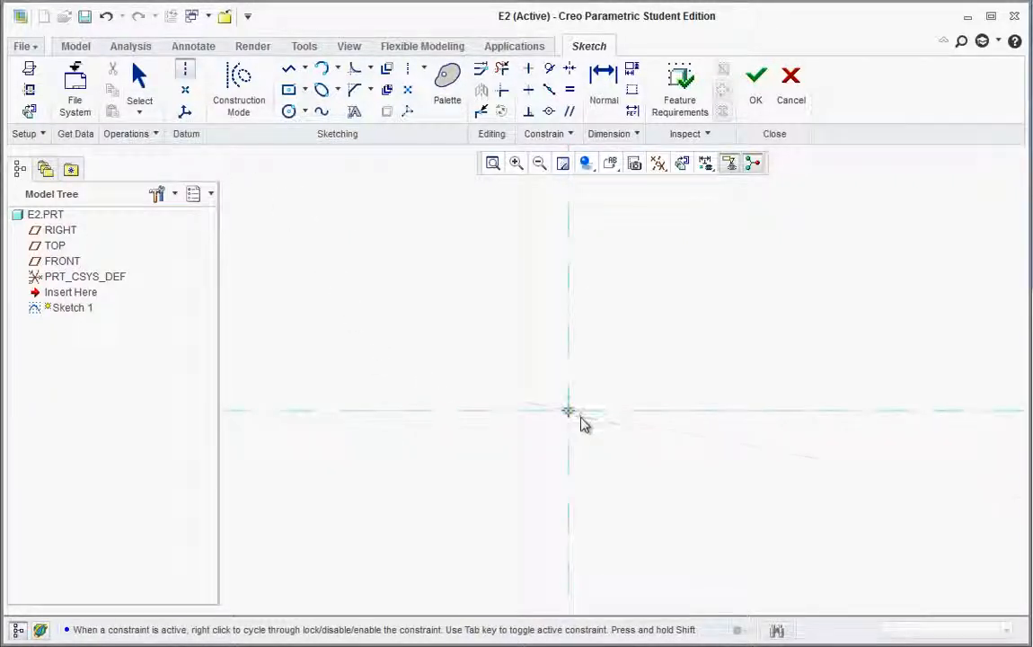
{"action": "left_click", "coordinate": [572, 283]}
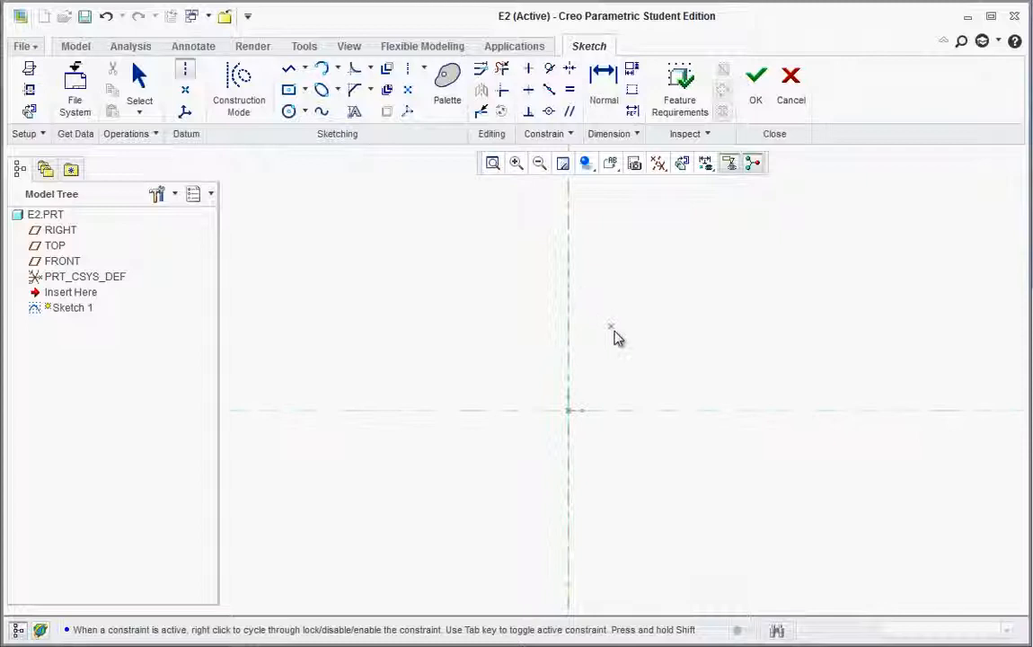
{"action": "left_click", "coordinate": [569, 411]}
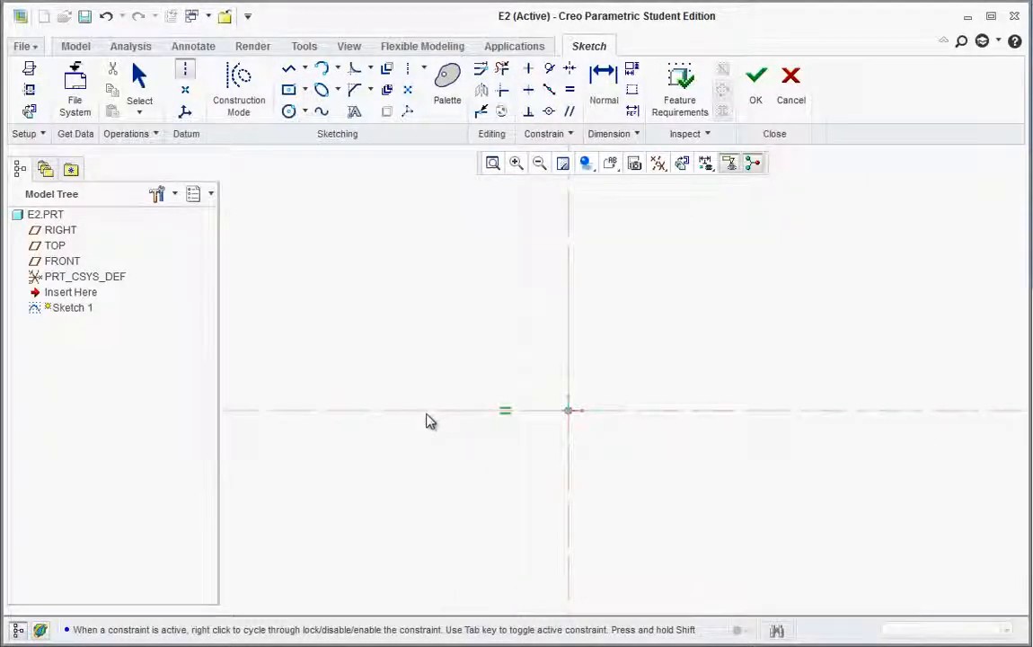
{"action": "left_click", "coordinate": [429, 419]}
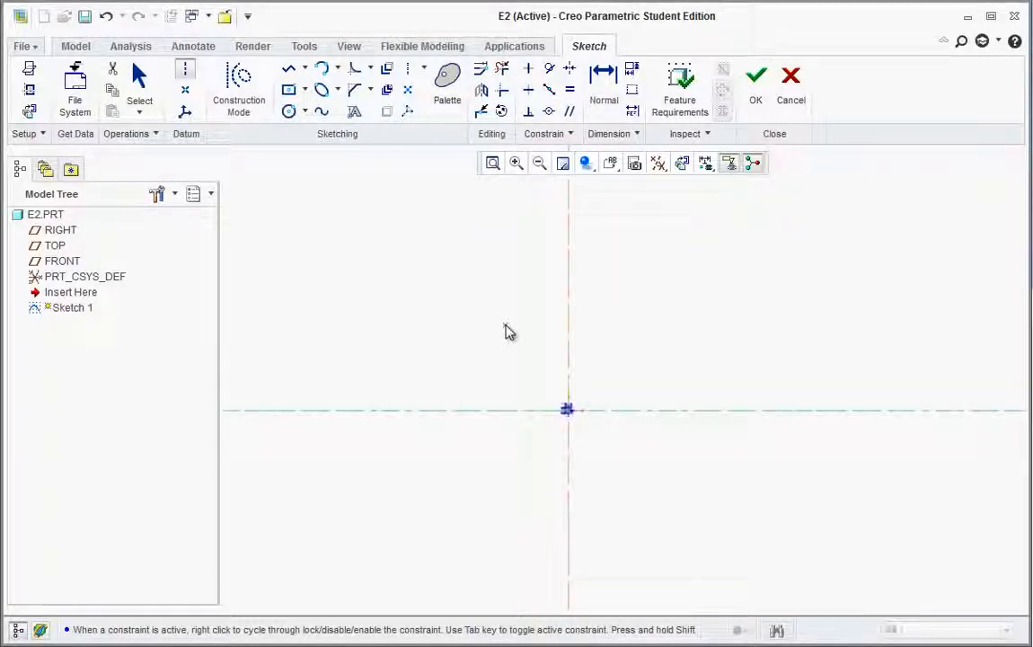
{"action": "middle_click", "coordinate": [506, 332]}
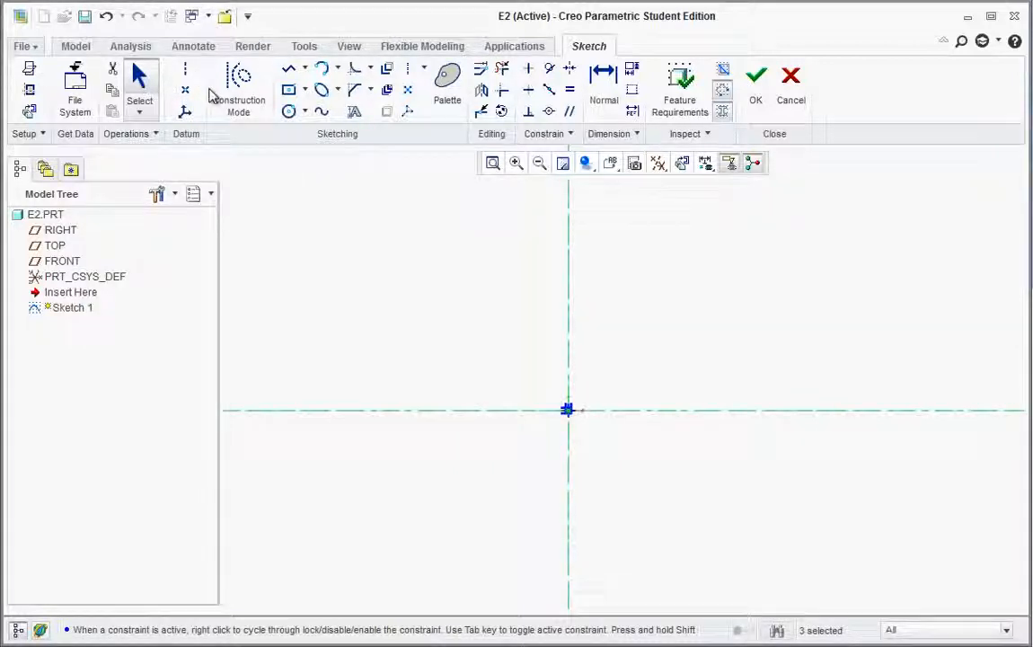
{"action": "left_click", "coordinate": [304, 70]}
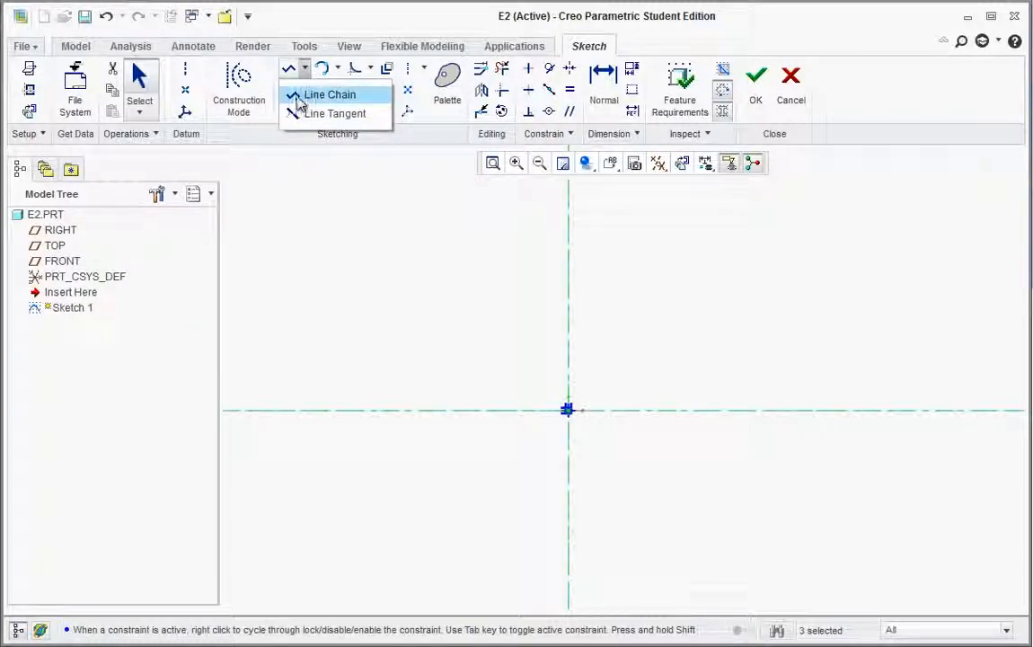
{"action": "left_click", "coordinate": [294, 98]}
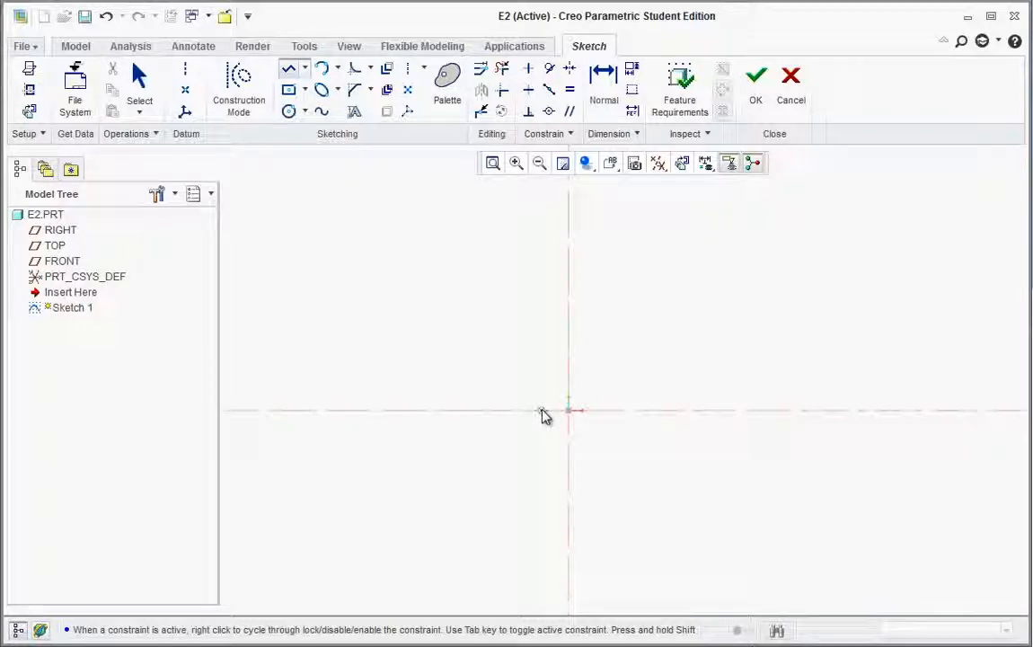
{"action": "left_click", "coordinate": [539, 410]}
{"action": "middle_click", "coordinate": [543, 319]}
{"action": "middle_click", "coordinate": [537, 369]}
- Draw a vertical line about 24.34 long up from the horizontal centerline, about 7.62 left of the origin, and reposition its length dimension beyond the vertical centerline
{"action": "left_click", "coordinate": [289, 70]}
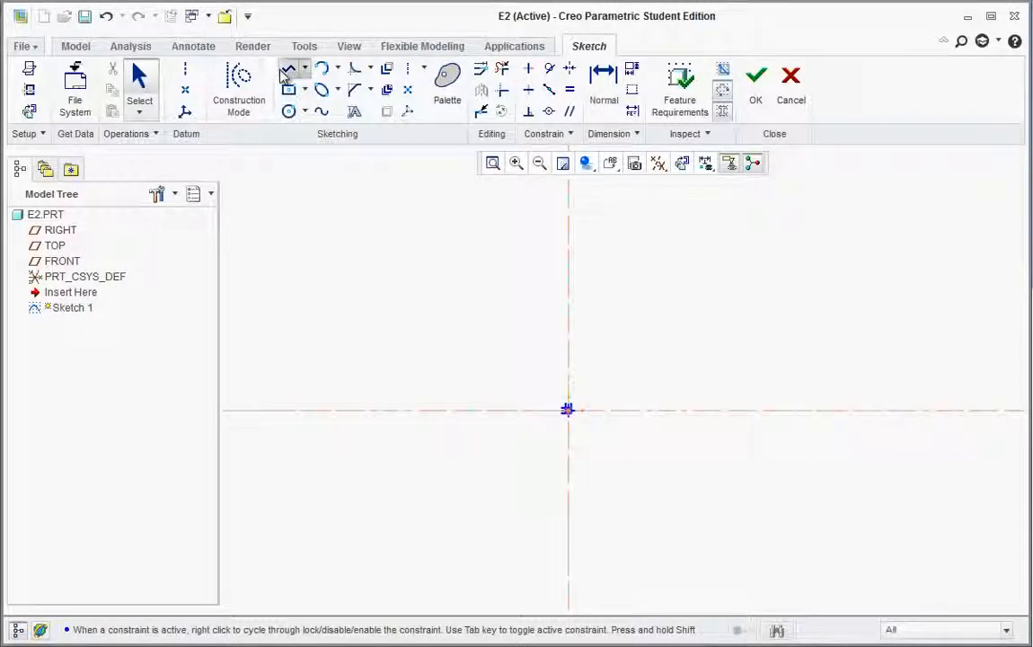
{"action": "left_click", "coordinate": [537, 410]}
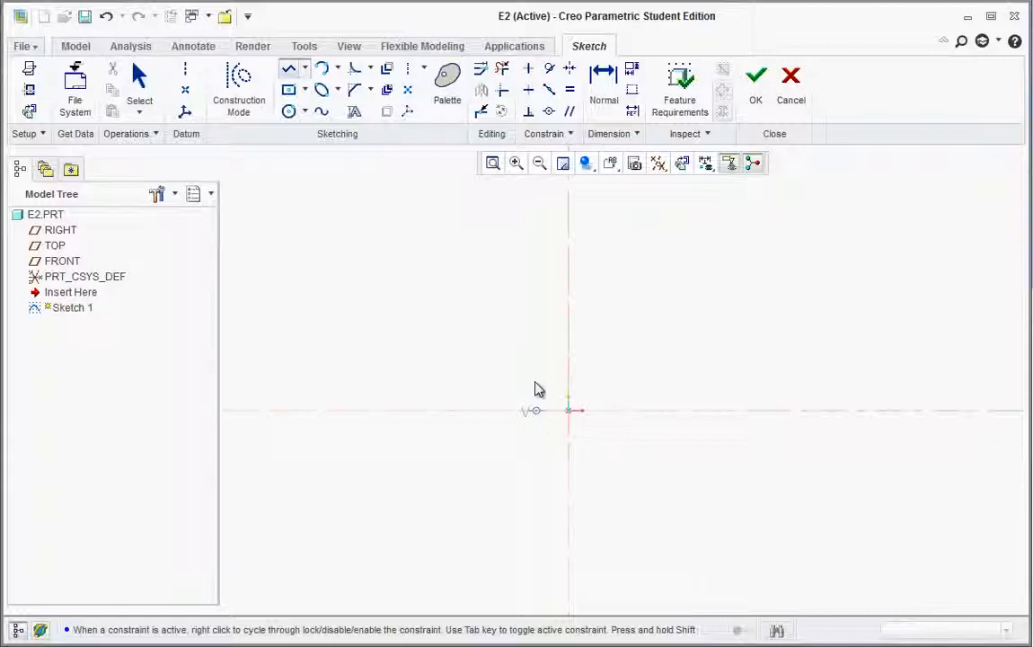
{"action": "left_click", "coordinate": [536, 307]}
{"action": "middle_click", "coordinate": [513, 339]}
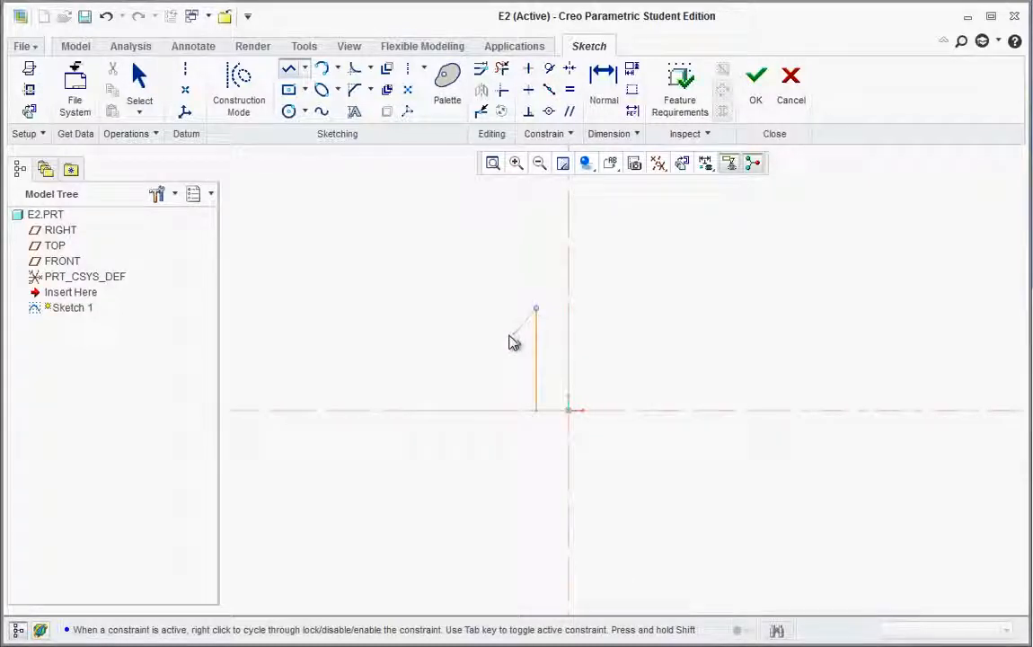
{"action": "middle_click", "coordinate": [510, 345]}
{"action": "left_click_drag", "start_coordinate": [528, 373], "coordinate": [634, 373]}
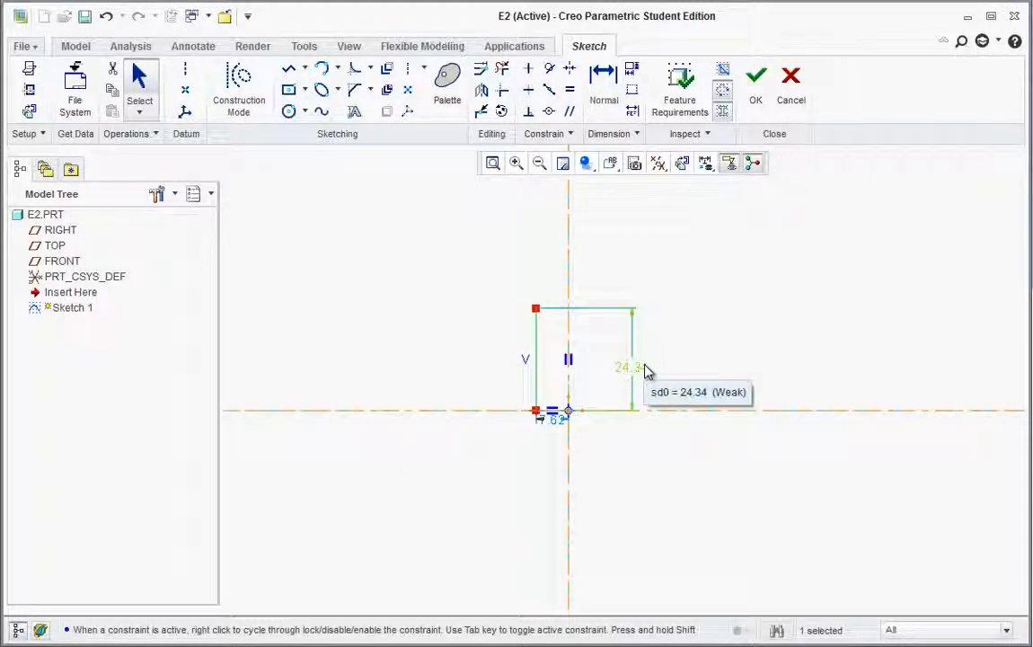
- Set the vertical line's length to 1
{"action": "double_click", "coordinate": [637, 368]}
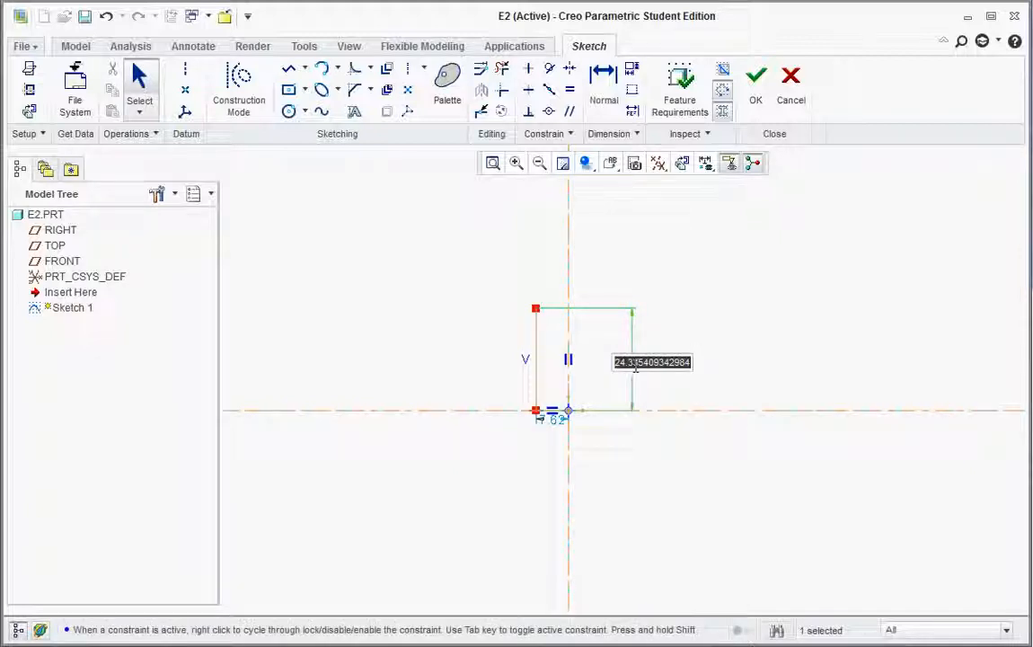
{"action": "type", "text": "1"}
{"action": "key", "text": "Return"}
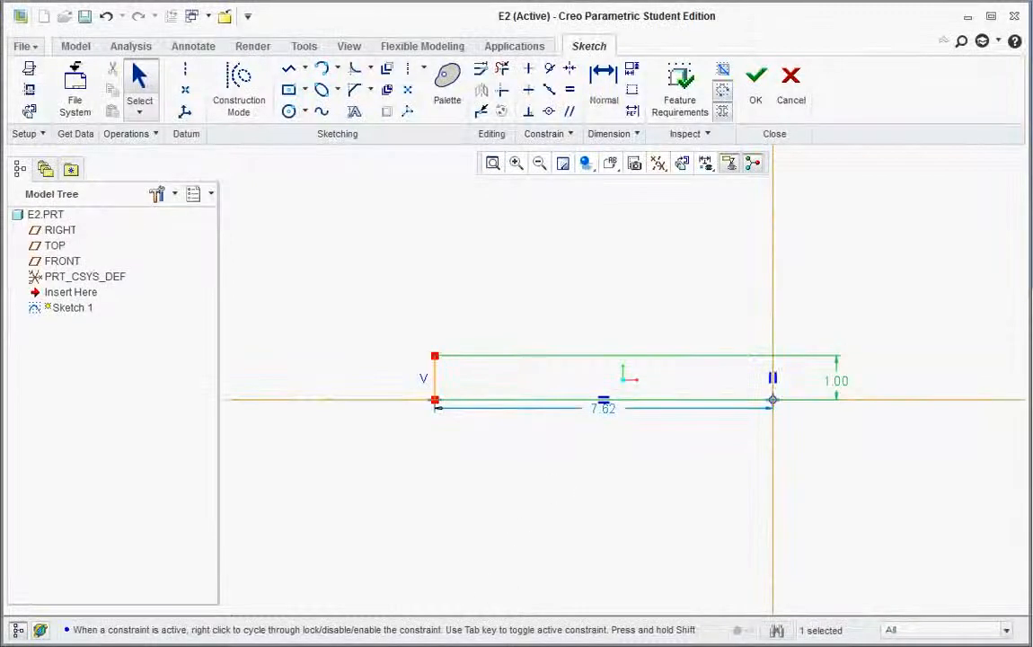
- Set the line's distance from the vertical centerline to .375, following the exercise drawing, and delete the line's length dimension
{"action": "key", "text": "alt+Tab"}
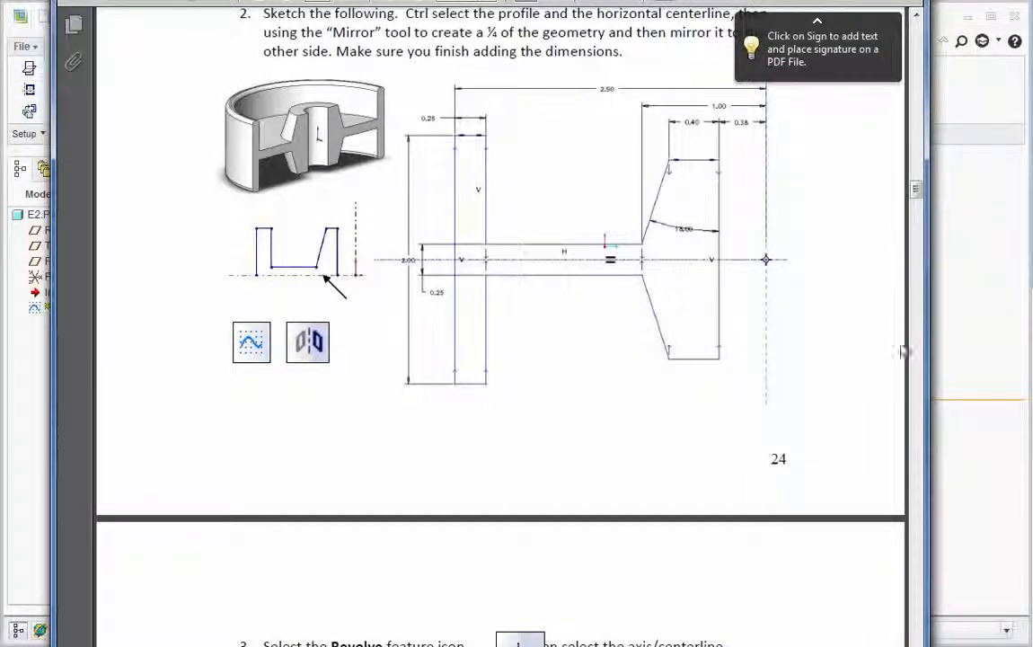
{"action": "left_click", "coordinate": [943, 341]}
{"action": "left_click", "coordinate": [611, 408]}
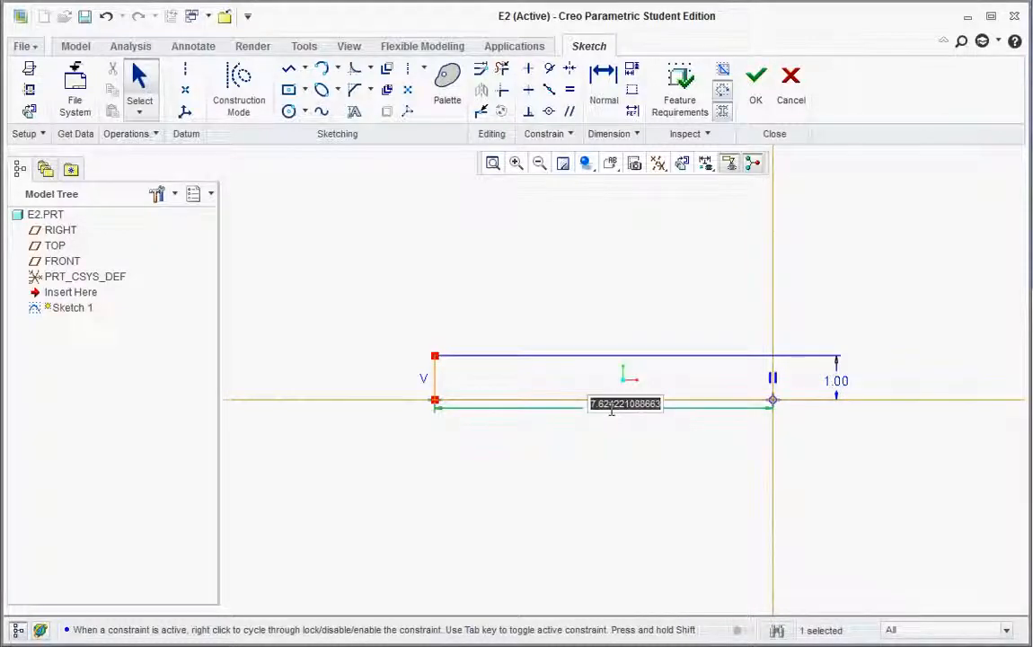
{"action": "key", "text": "BackSpace"}
{"action": "type", "text": ".375"}
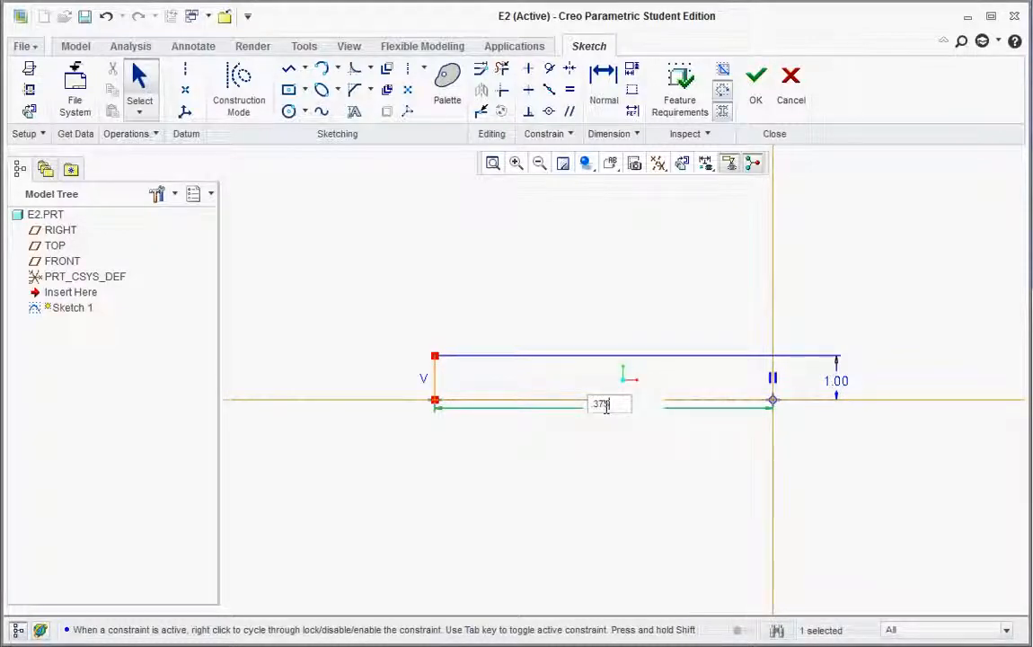
{"action": "key", "text": "Return"}
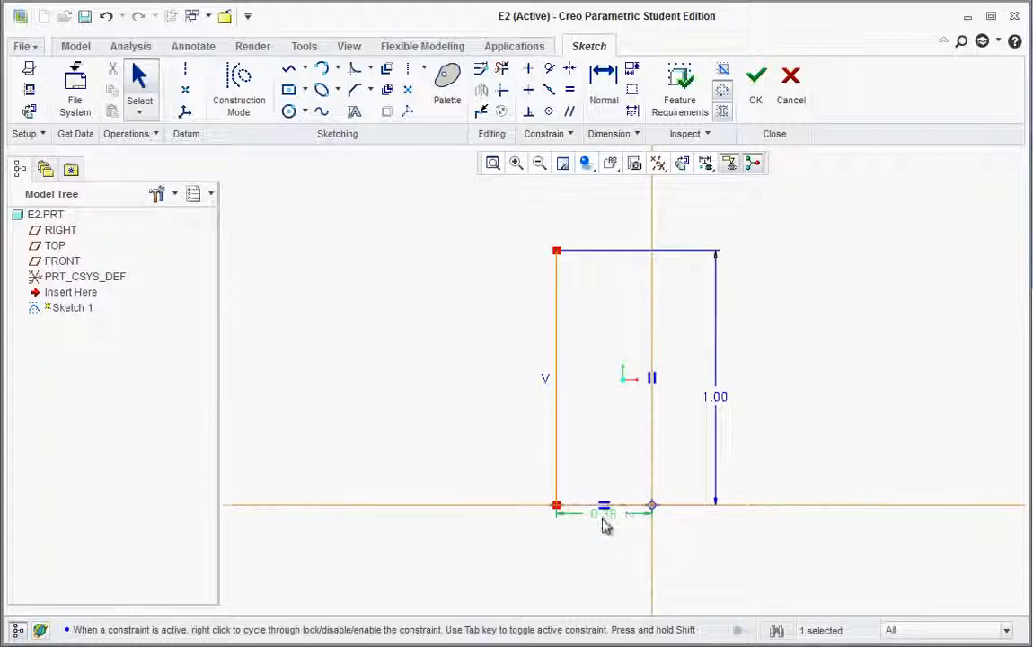
{"action": "left_click", "coordinate": [720, 407]}
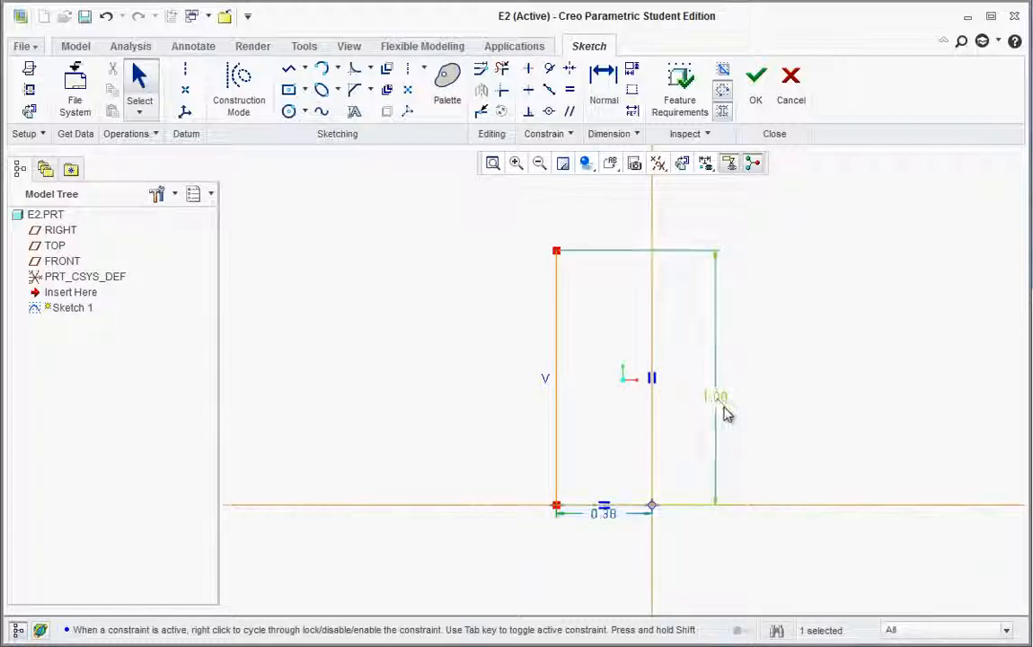
{"action": "key", "text": "Delete"}
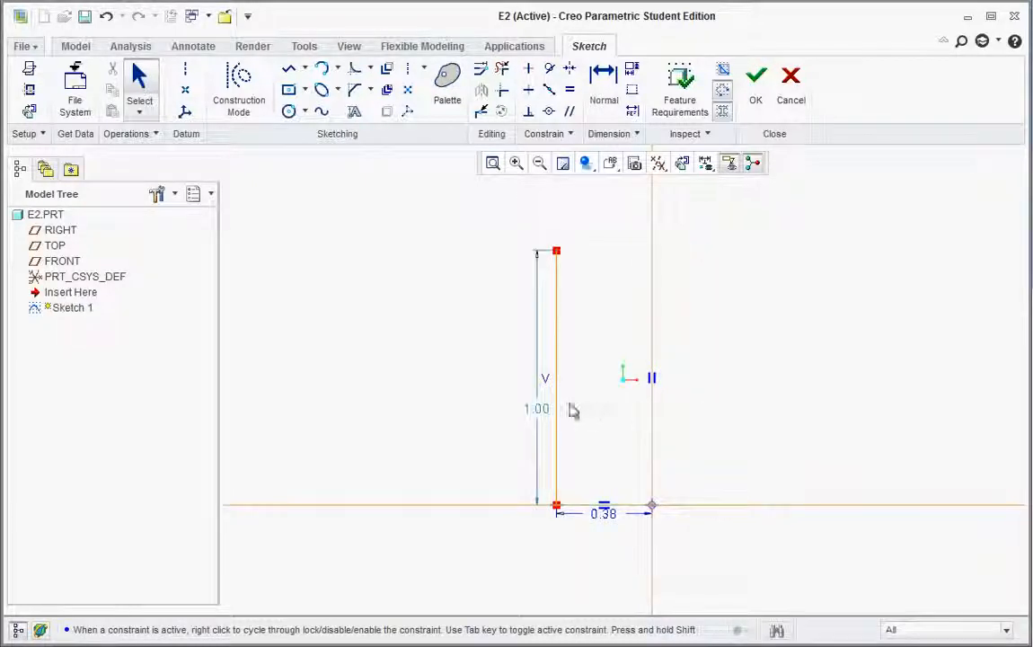
- Move the length dimension aside and draw, from the line's upper end, a top edge about 0.22 long and a slant to about 0.15 above the centerline
{"action": "left_click_drag", "start_coordinate": [540, 415], "coordinate": [701, 398]}
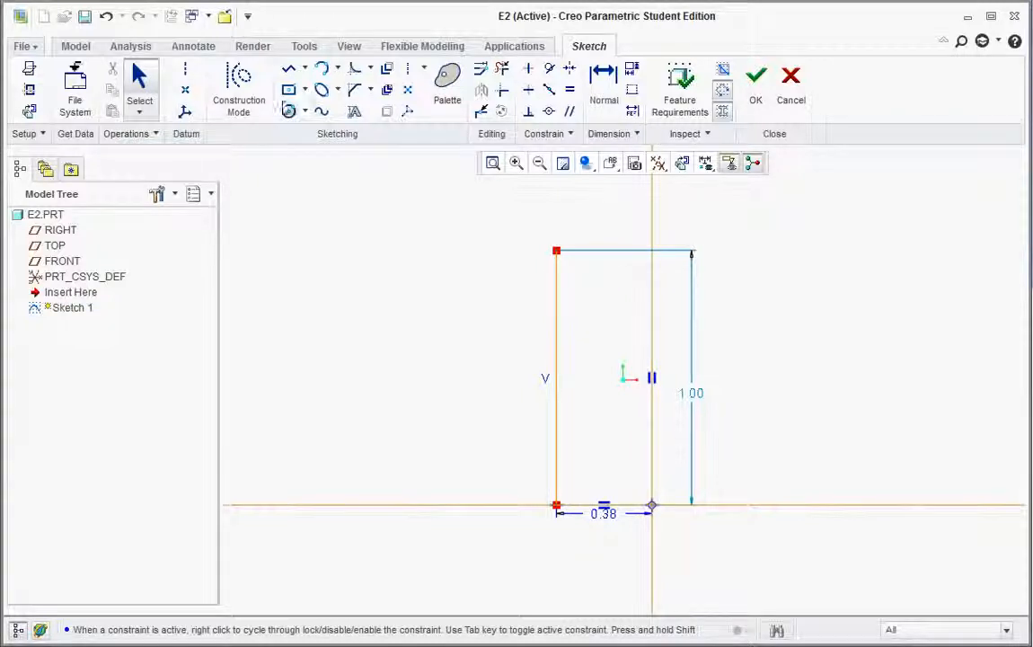
{"action": "left_click", "coordinate": [289, 72]}
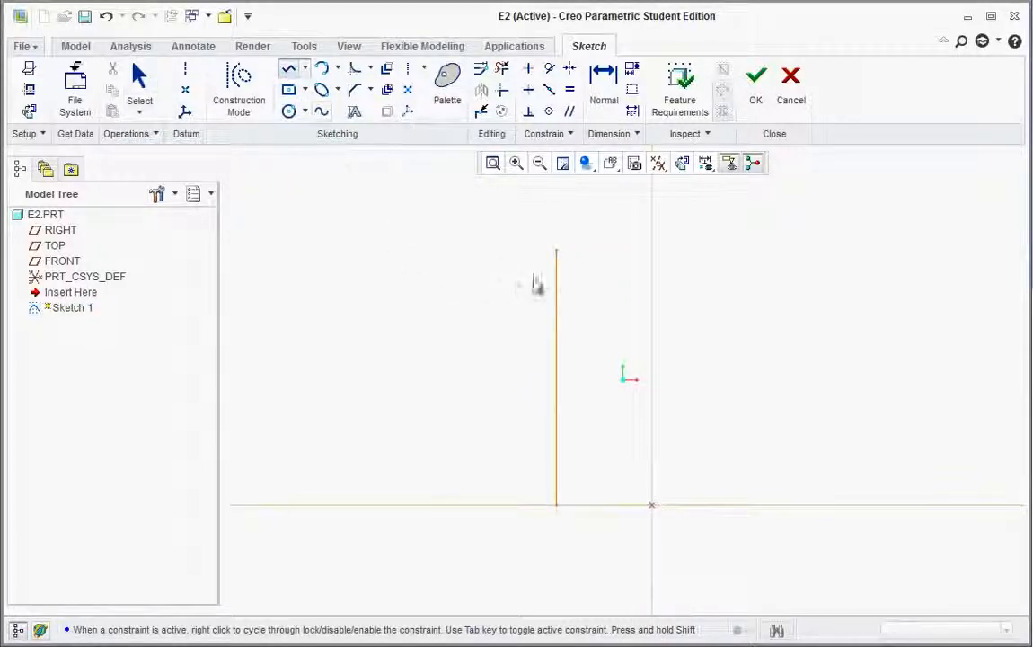
{"action": "left_click", "coordinate": [556, 252]}
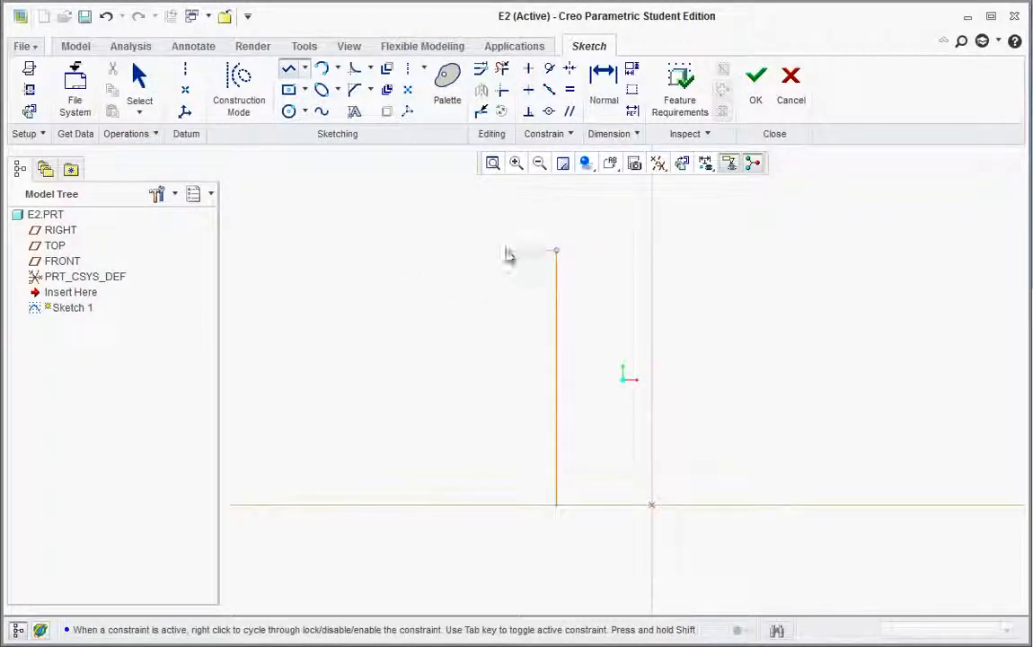
{"action": "left_click", "coordinate": [500, 253]}
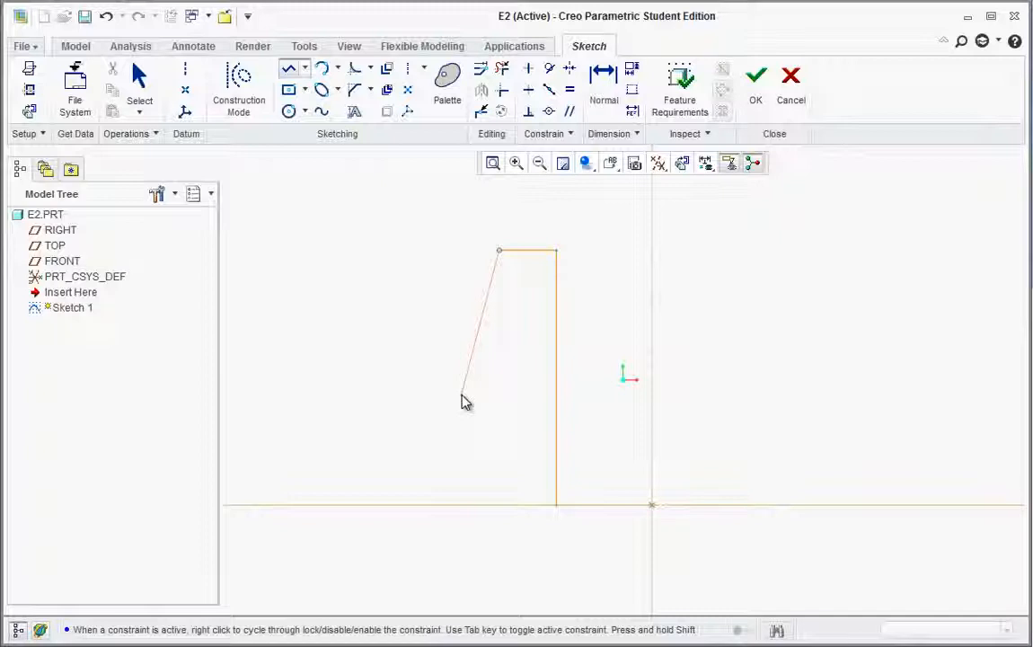
{"action": "left_click", "coordinate": [446, 468]}
- Continue the chain leftward with a web about 0.82 long, a vertical about 0.91 up, a top about 0.28 wide, and a vertical down to the centerline
{"action": "scroll", "coordinate": [365, 467], "scroll_direction": "up", "scroll_amount": 1}
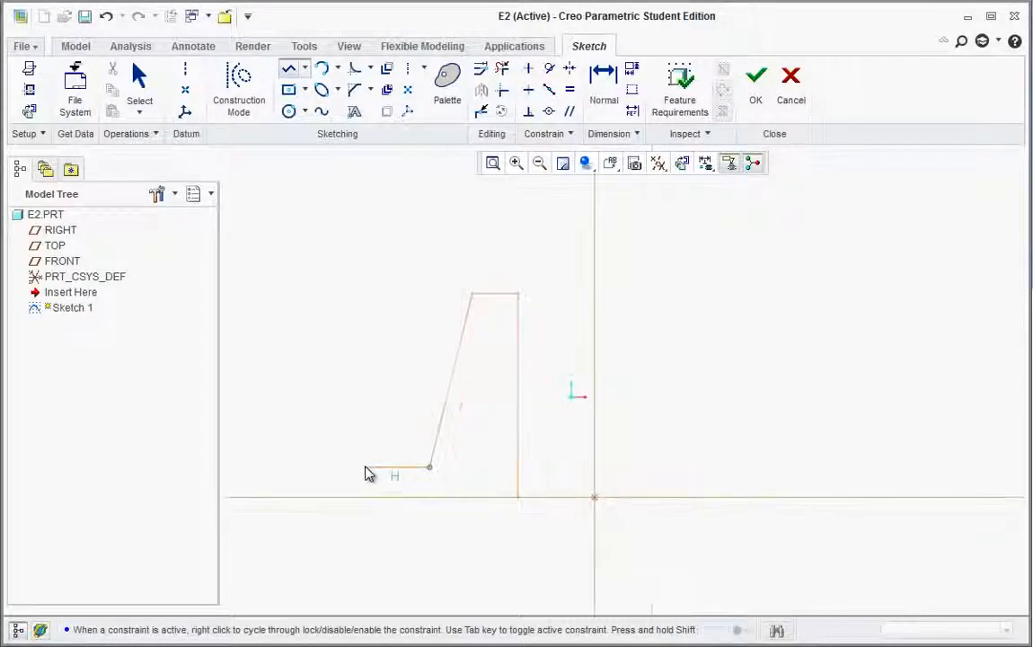
{"action": "scroll", "coordinate": [376, 471], "scroll_direction": "up", "scroll_amount": 2}
{"action": "scroll", "coordinate": [335, 477], "scroll_direction": "down", "scroll_amount": 2}
{"action": "scroll", "coordinate": [715, 509], "scroll_direction": "up", "scroll_amount": 2}
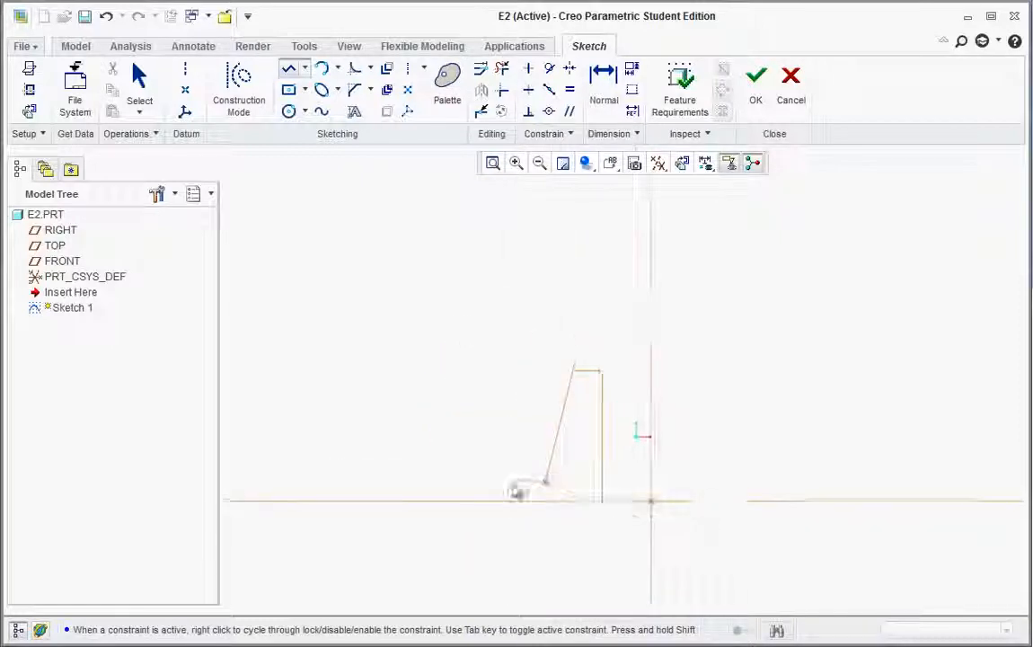
{"action": "scroll", "coordinate": [436, 480], "scroll_direction": "down", "scroll_amount": 1}
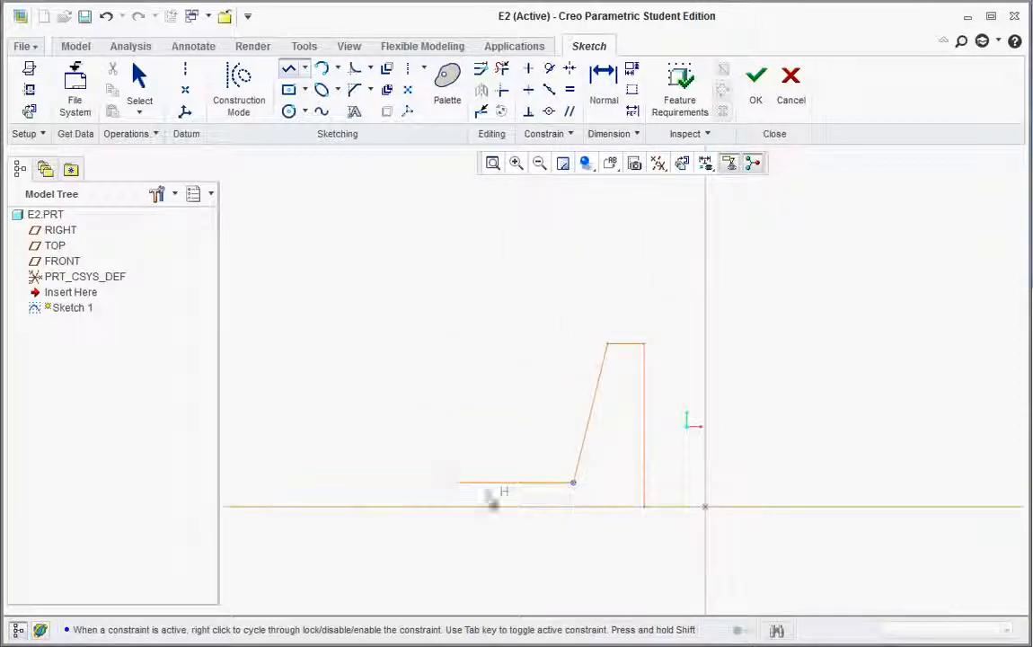
{"action": "left_click", "coordinate": [439, 483]}
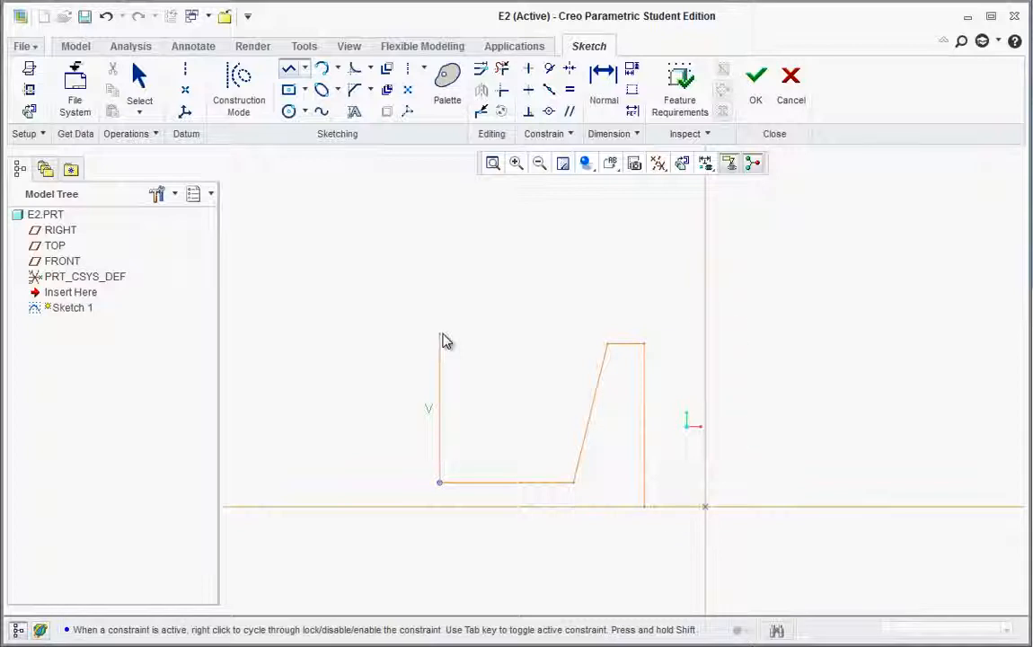
{"action": "left_click", "coordinate": [441, 335]}
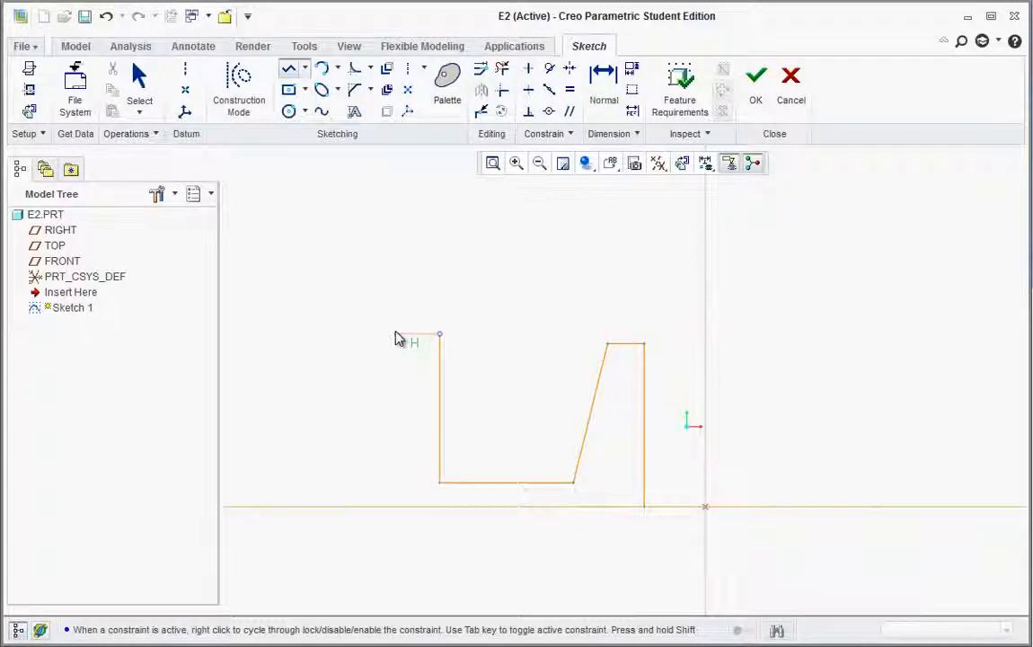
{"action": "left_click", "coordinate": [396, 335]}
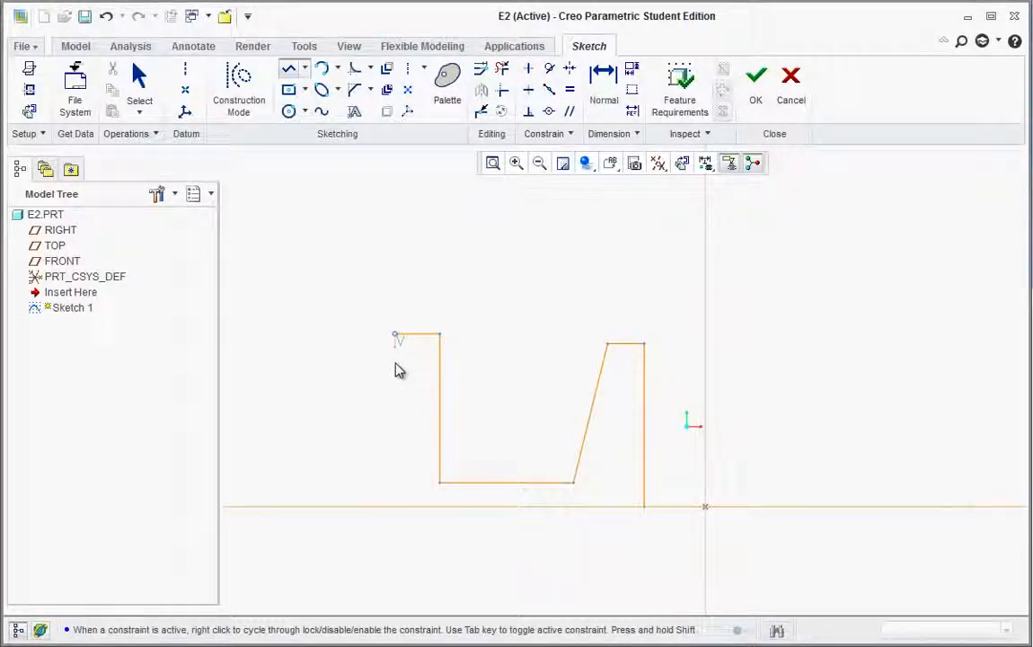
{"action": "left_click", "coordinate": [396, 507]}
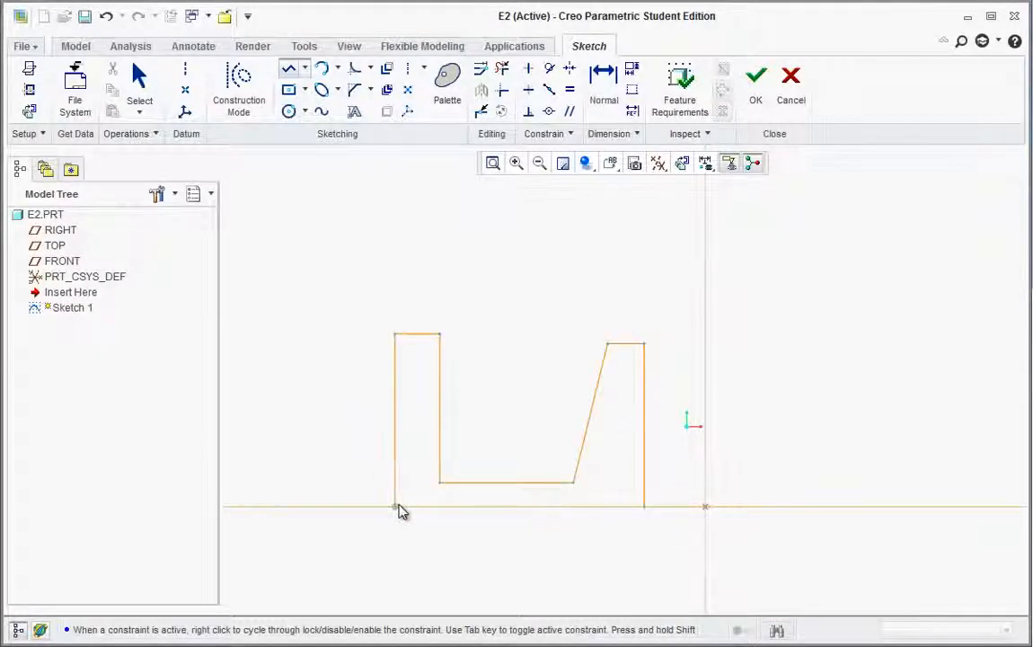
{"action": "middle_click", "coordinate": [475, 566]}
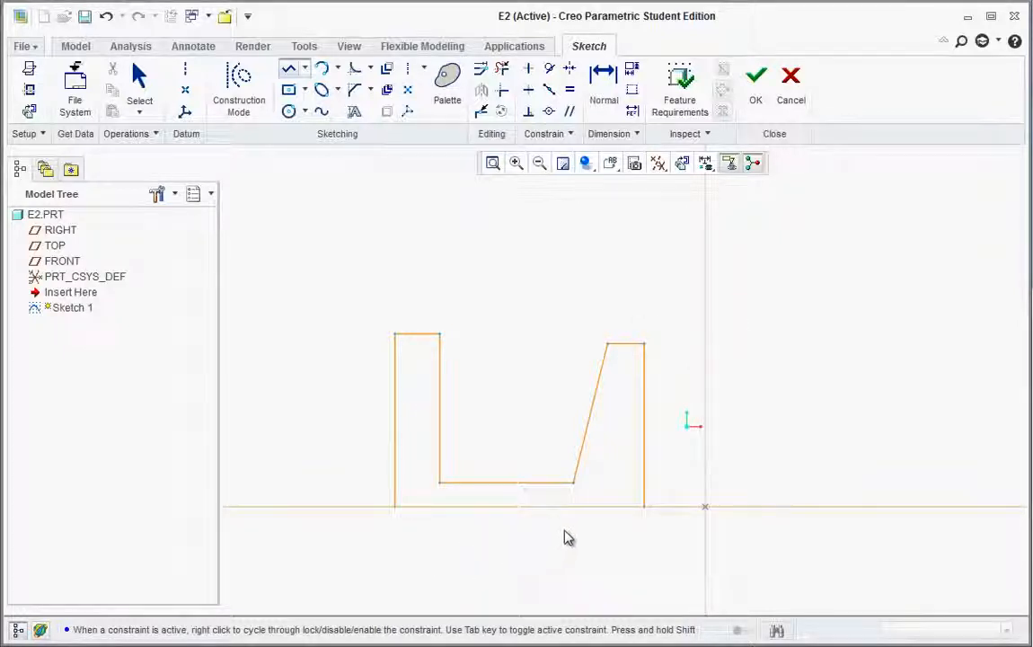
{"action": "middle_click", "coordinate": [735, 492]}
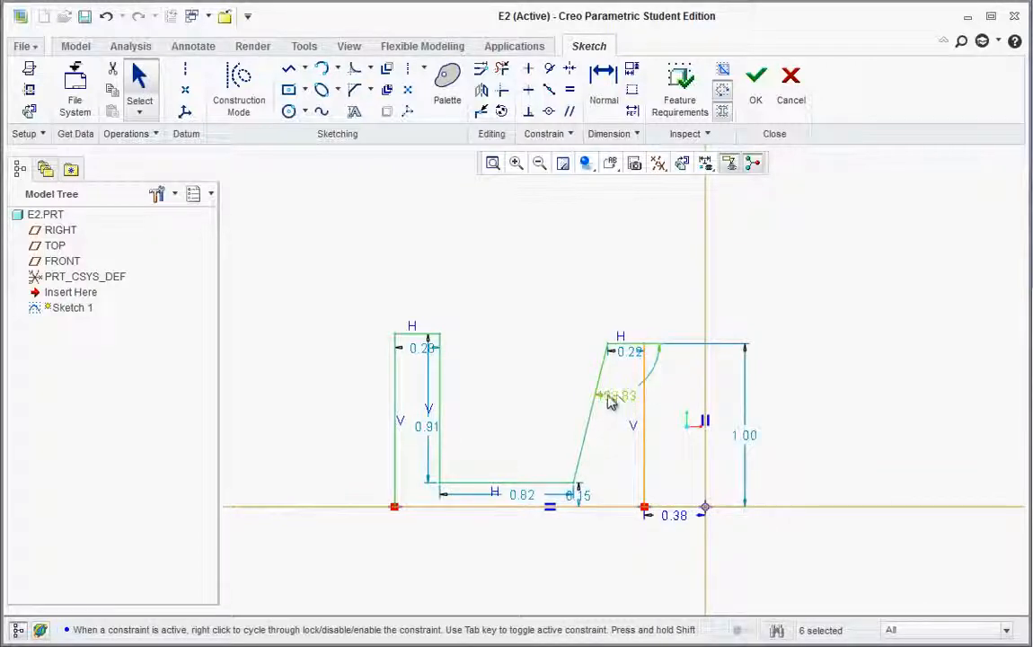
- Reposition the dimensions of the two top edges, the web and the rim's inner vertical line clear of the profile geometry
{"action": "left_click_drag", "start_coordinate": [429, 431], "coordinate": [510, 420]}
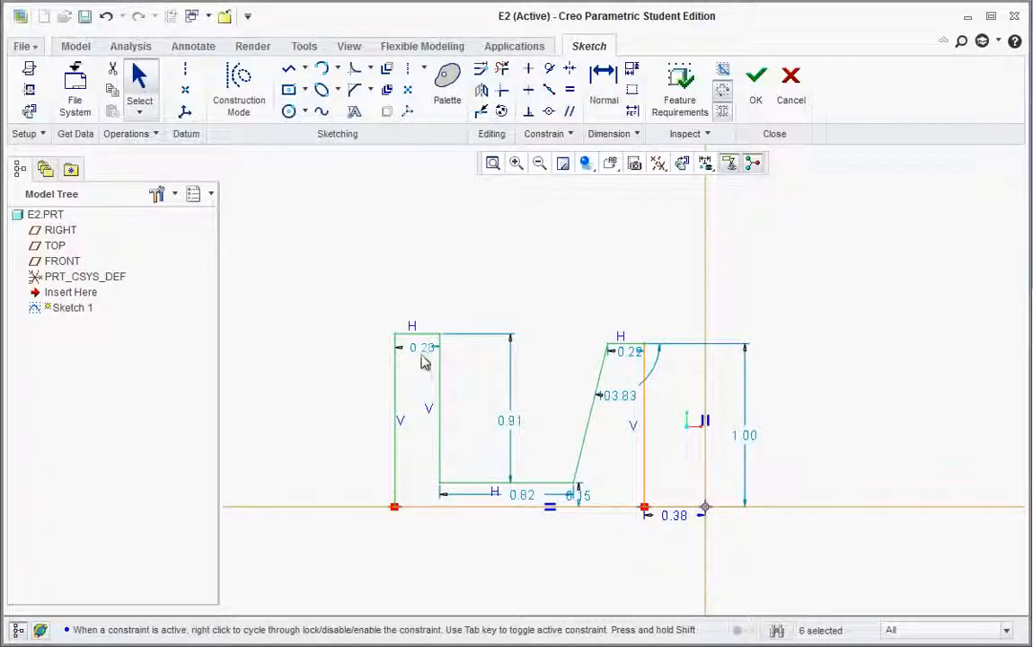
{"action": "left_click_drag", "start_coordinate": [424, 361], "coordinate": [342, 294]}
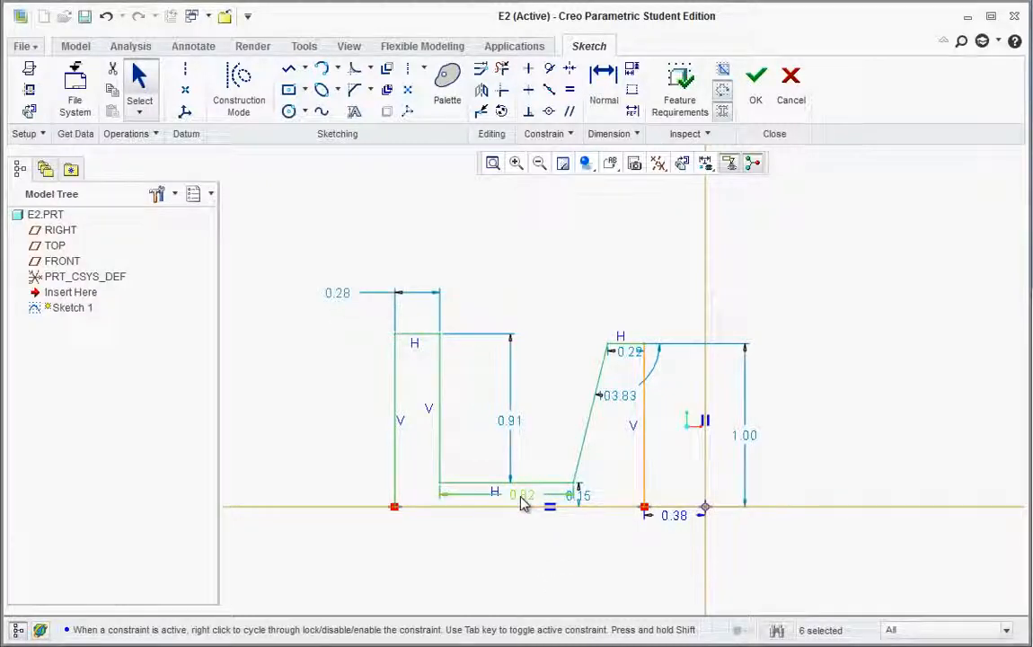
{"action": "left_click_drag", "start_coordinate": [523, 505], "coordinate": [525, 449]}
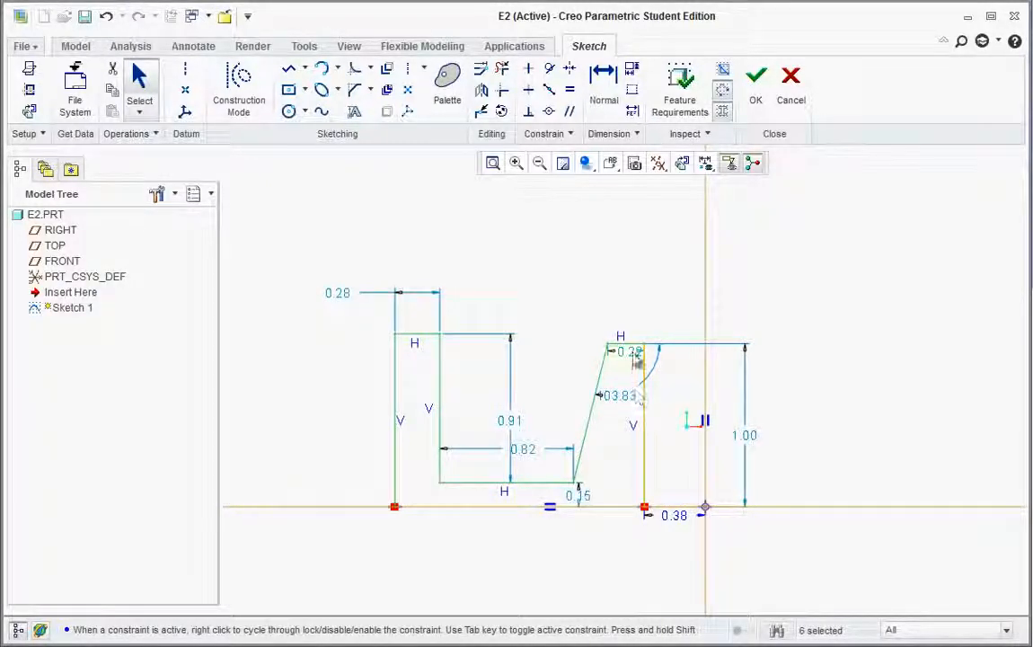
{"action": "left_click_drag", "start_coordinate": [636, 359], "coordinate": [550, 289]}
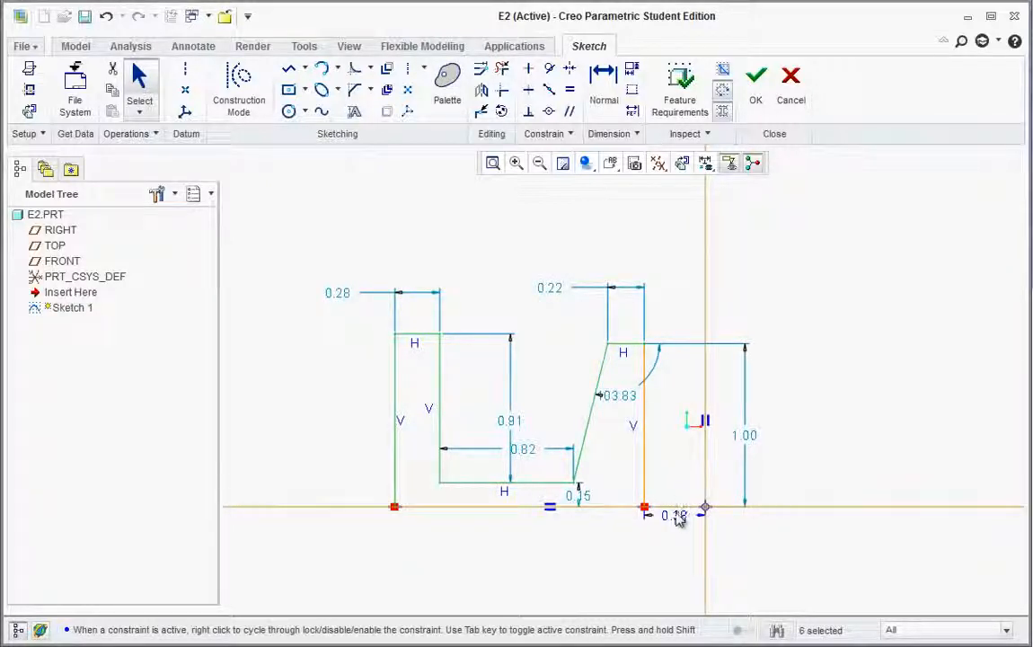
- Set the top edge width beside the slanted line to .4 and the outer rim's top edge width to .25
{"action": "double_click", "coordinate": [554, 291]}
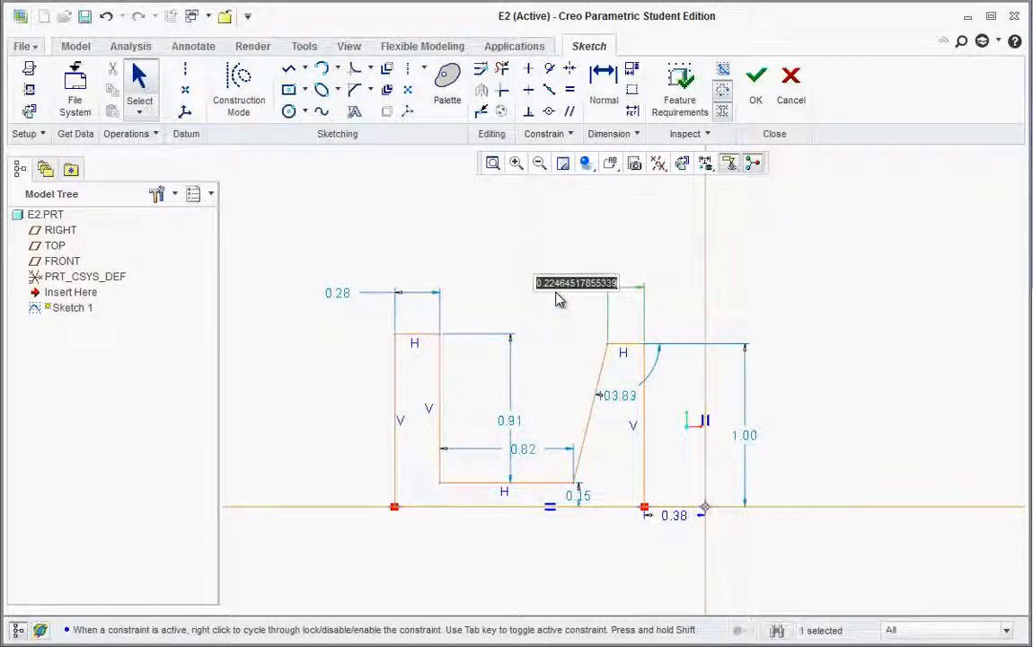
{"action": "type", "text": ".4"}
{"action": "key", "text": "Return"}
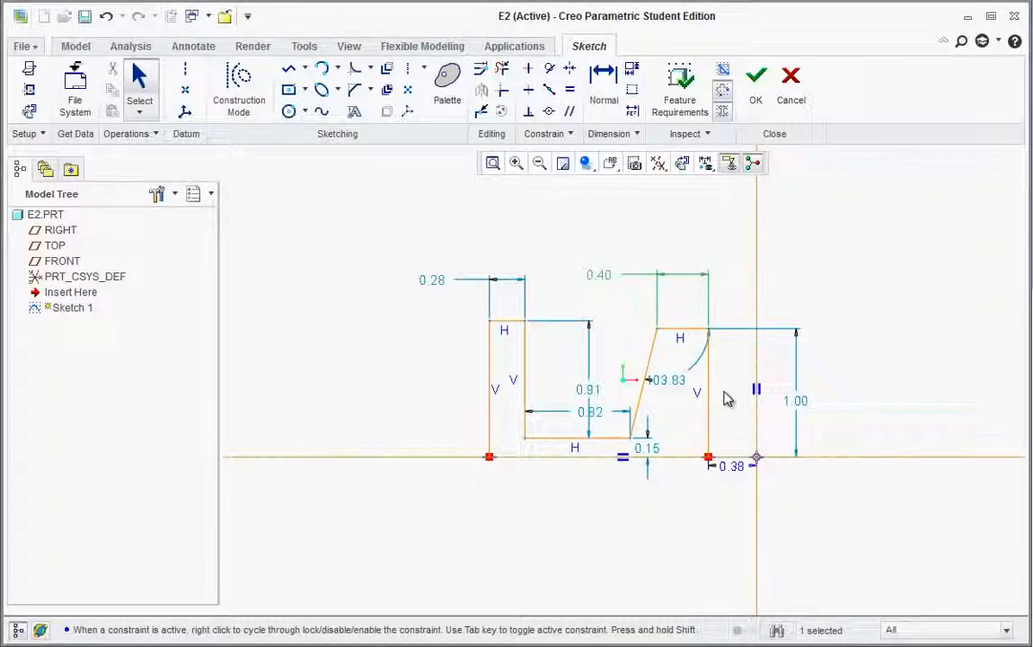
{"action": "left_click", "coordinate": [437, 286]}
{"action": "double_click", "coordinate": [436, 285]}
{"action": "type", "text": "25"}
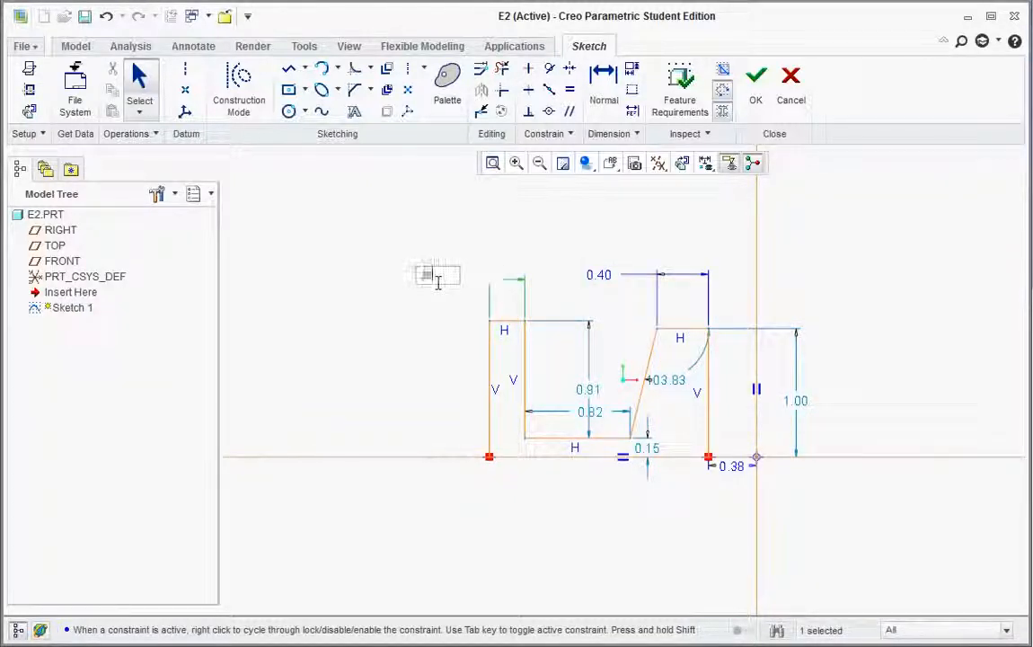
{"action": "key", "text": "Return"}
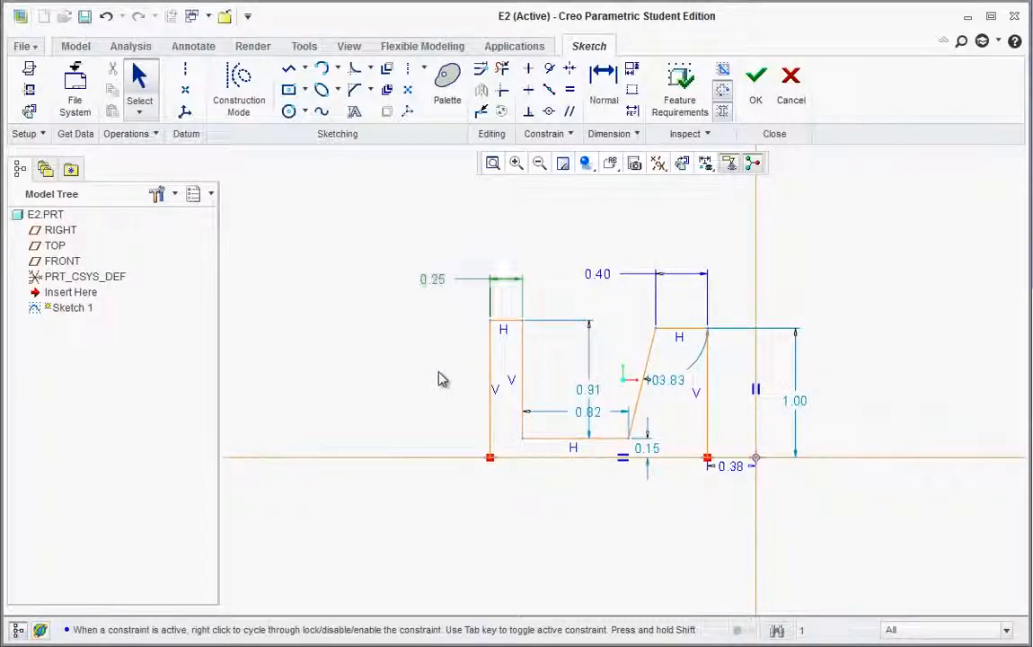
- Dimension the slanted line's lower end from the vertical centerline and set the distance to 1, following the exercise drawing
{"action": "scroll", "coordinate": [733, 417], "scroll_direction": "up", "scroll_amount": 1}
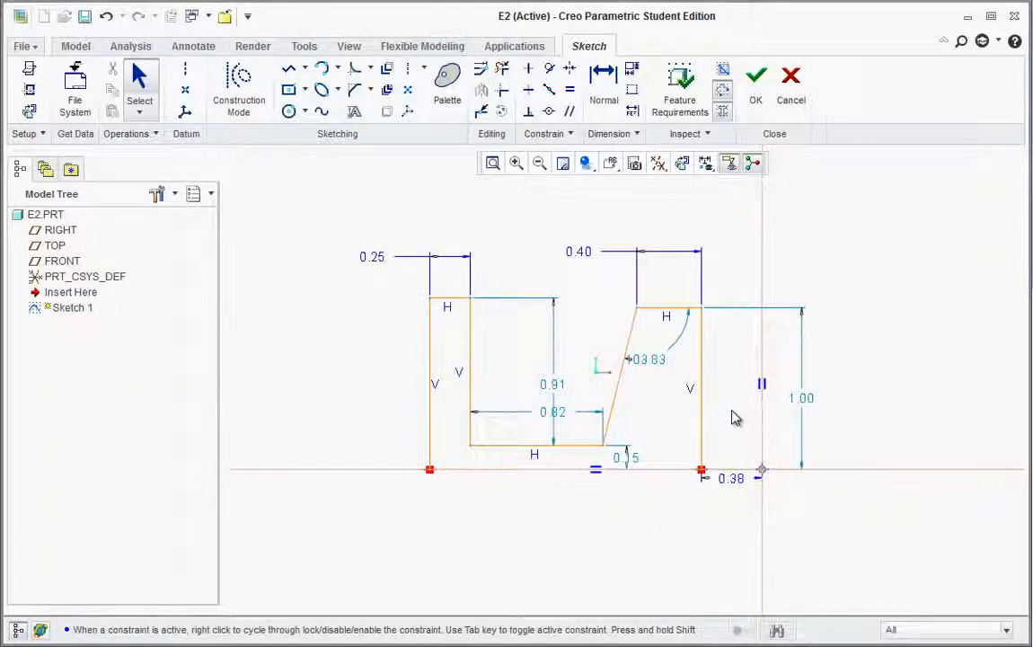
{"action": "scroll", "coordinate": [751, 406], "scroll_direction": "up", "scroll_amount": 1}
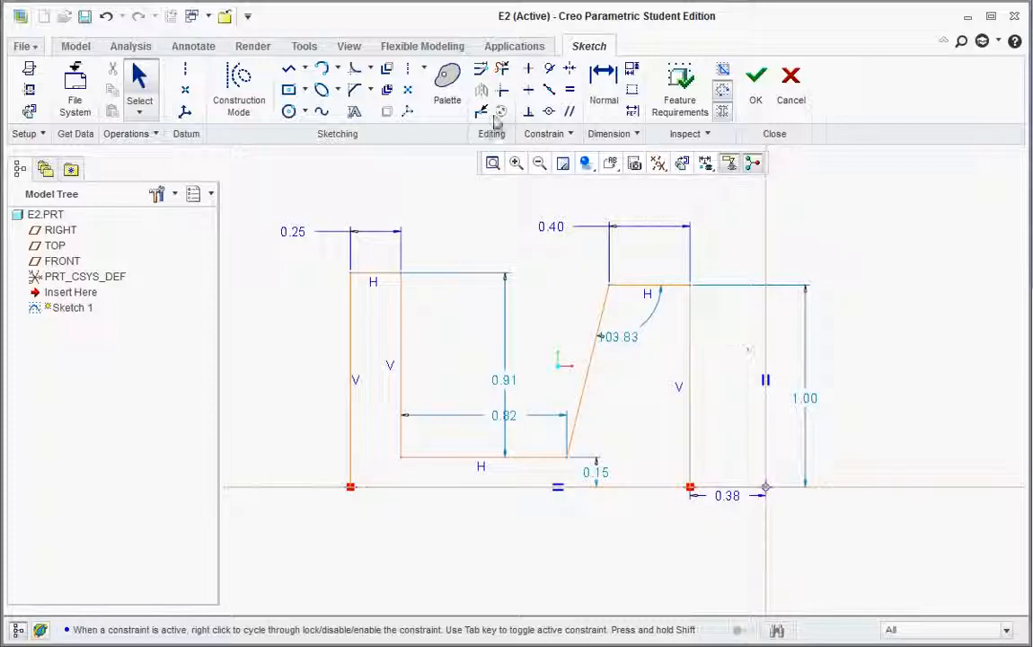
{"action": "left_click", "coordinate": [604, 90]}
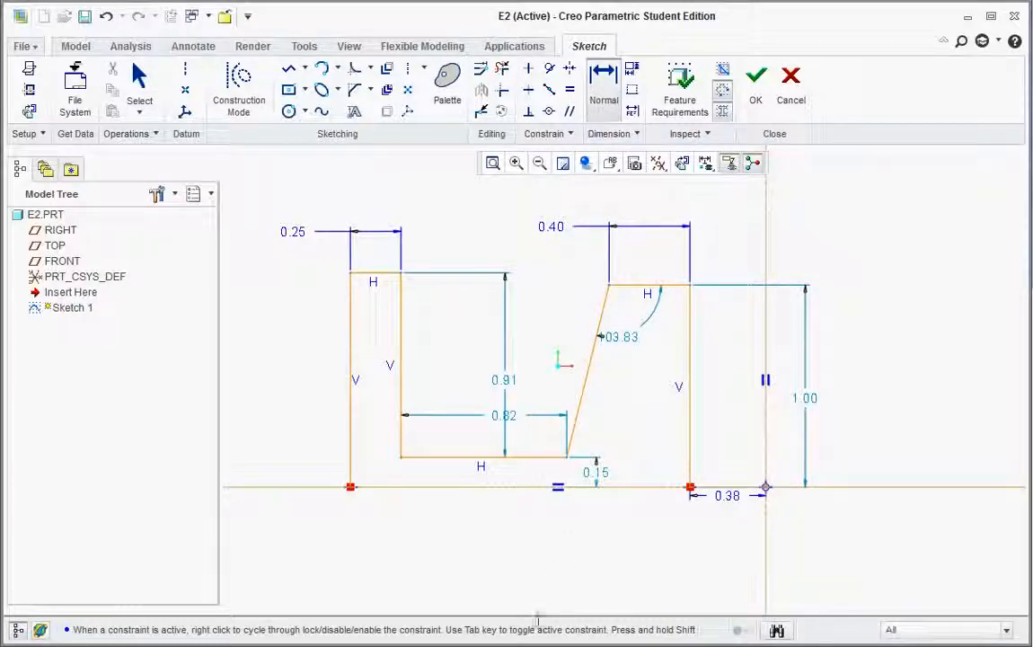
{"action": "left_click", "coordinate": [530, 645]}
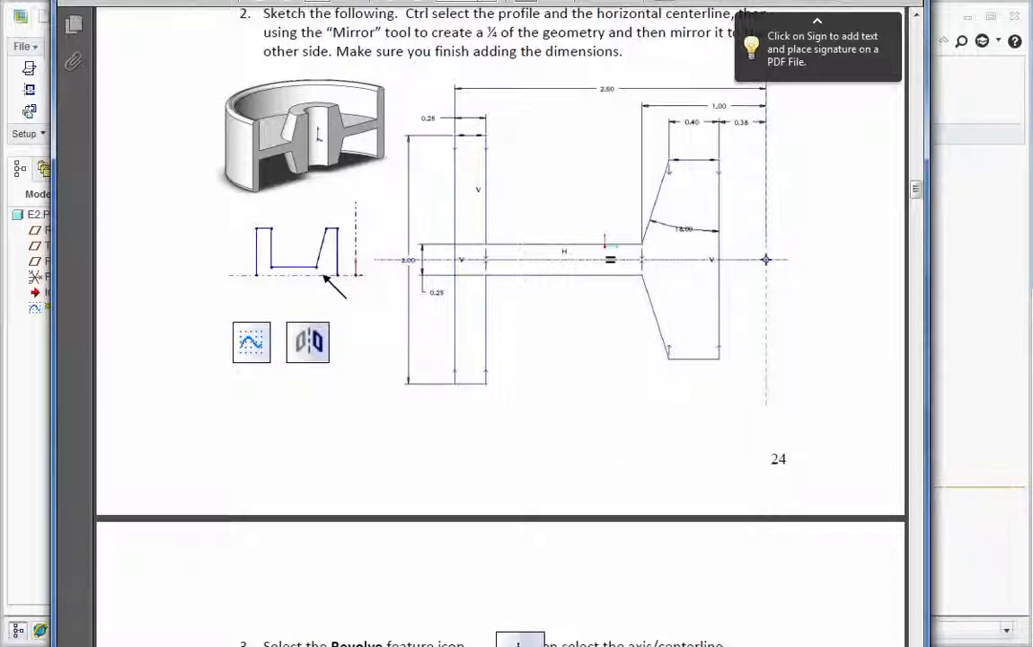
{"action": "left_click", "coordinate": [941, 457]}
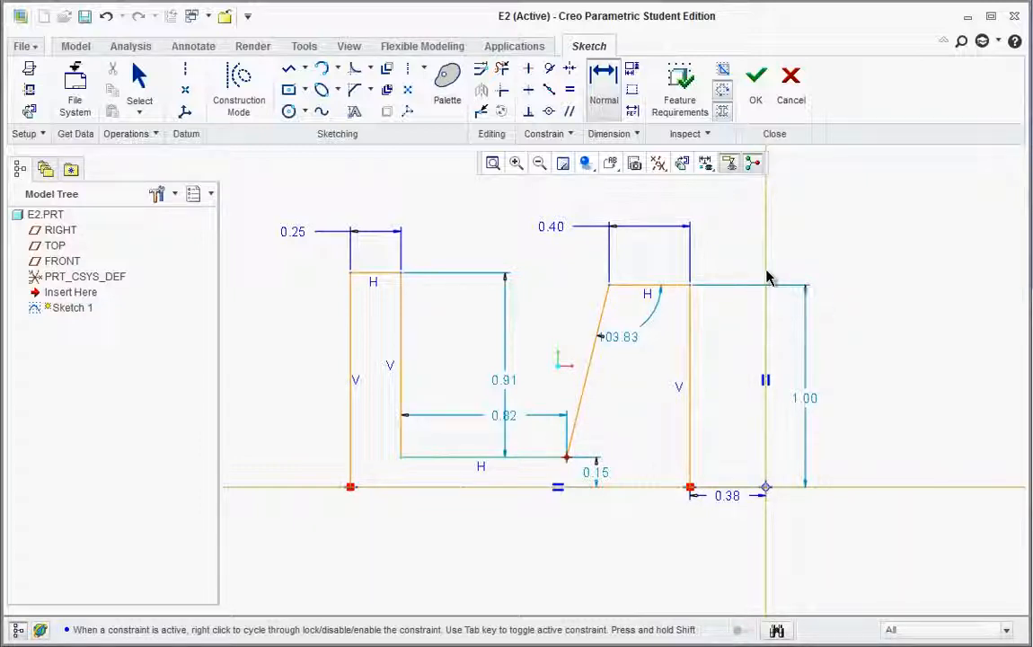
{"action": "middle_click", "coordinate": [644, 196]}
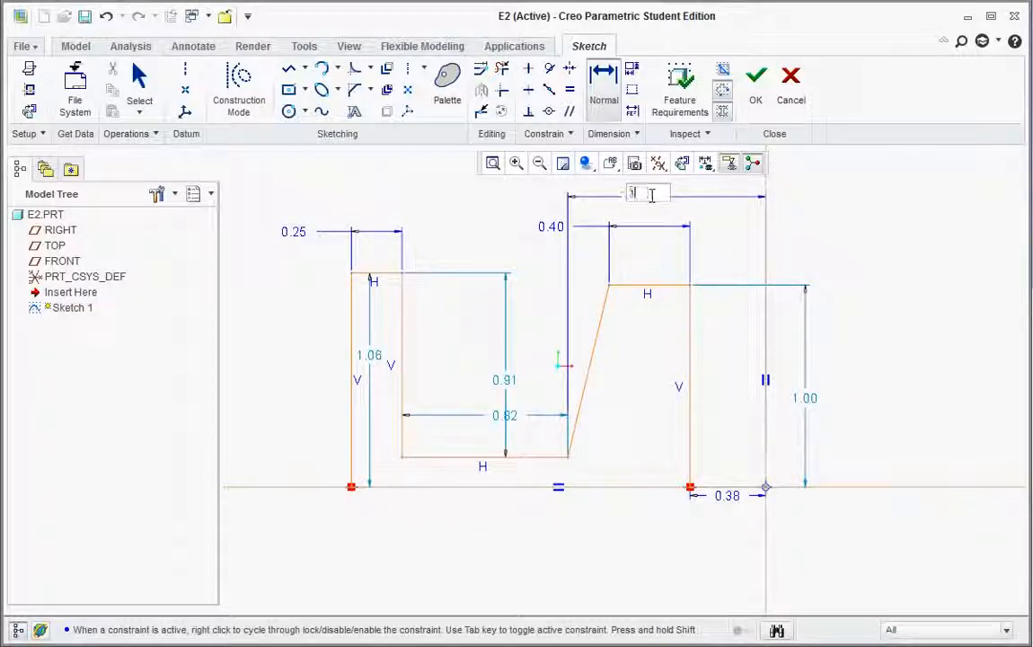
{"action": "key", "text": "Return"}
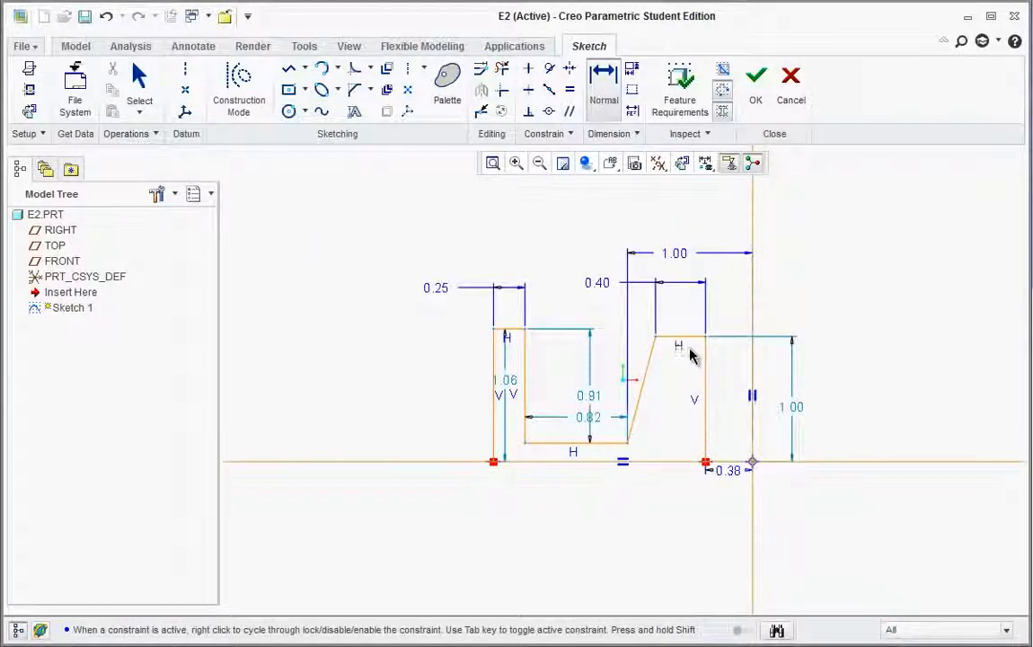
- Add an angle dimension between the slanted line and the vertical line nearest the centerline, and set it to 18 degrees
{"action": "scroll", "coordinate": [687, 363], "scroll_direction": "up", "scroll_amount": 1}
{"action": "scroll", "coordinate": [651, 422], "scroll_direction": "up", "scroll_amount": 1}
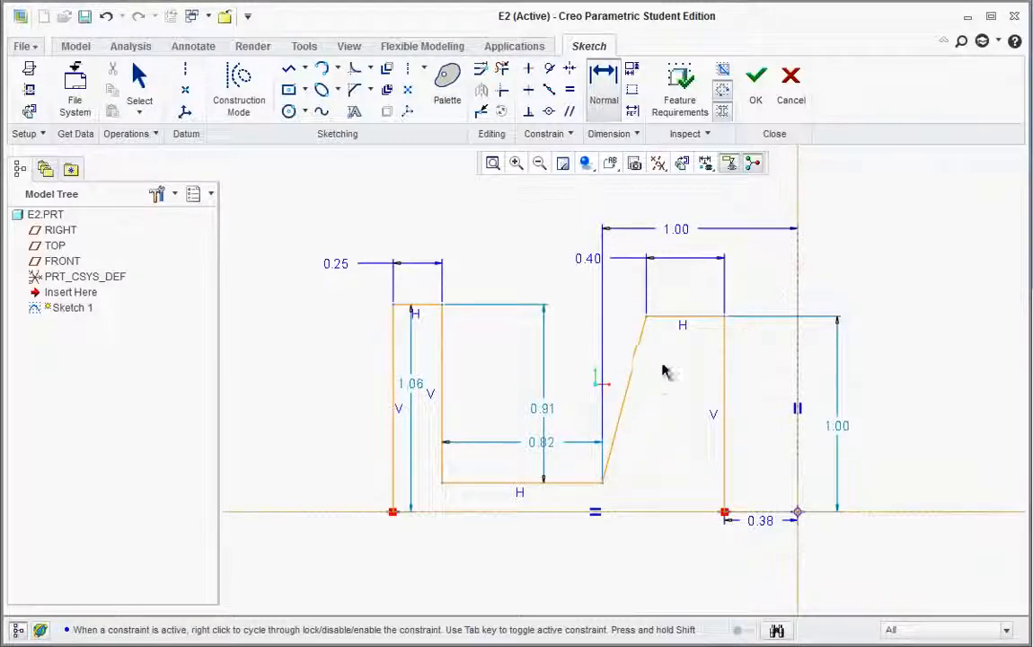
{"action": "left_click", "coordinate": [626, 411]}
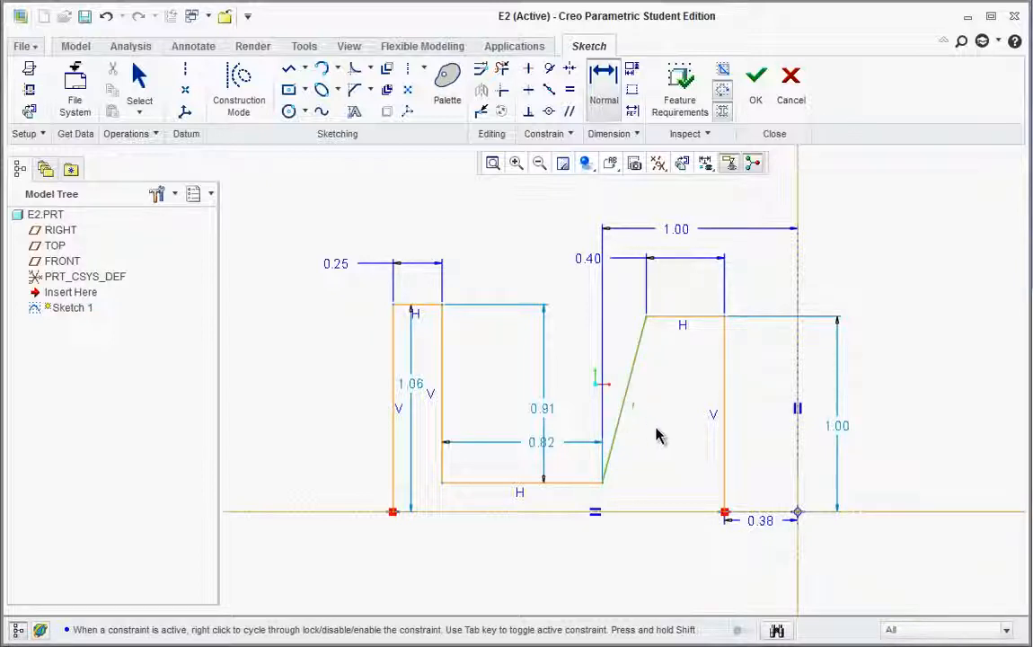
{"action": "left_click", "coordinate": [724, 451], "text": "ctrl"}
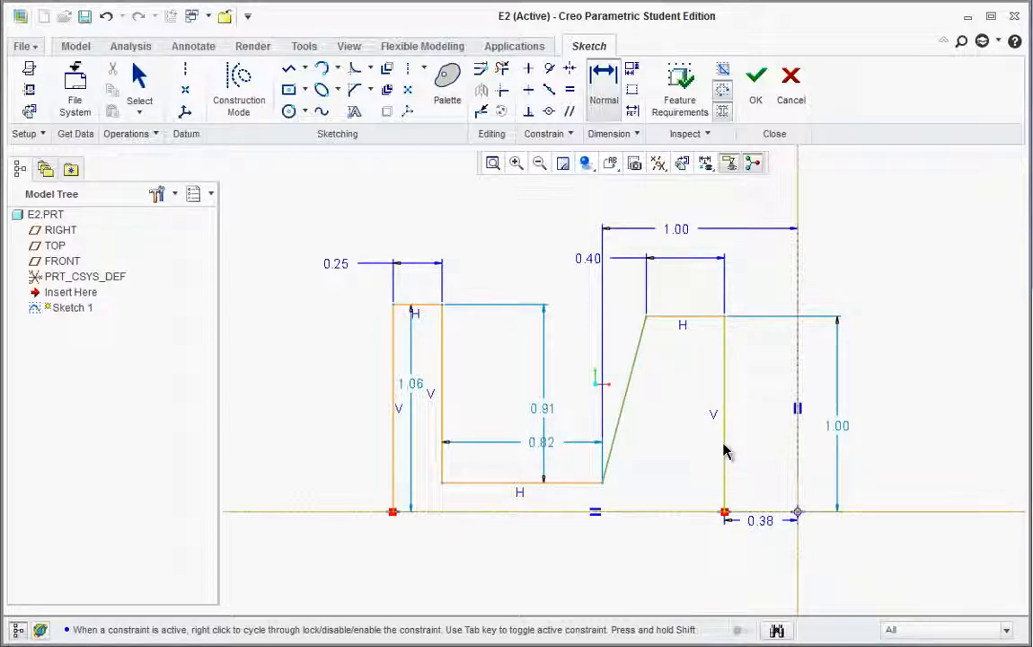
{"action": "middle_click", "coordinate": [665, 470]}
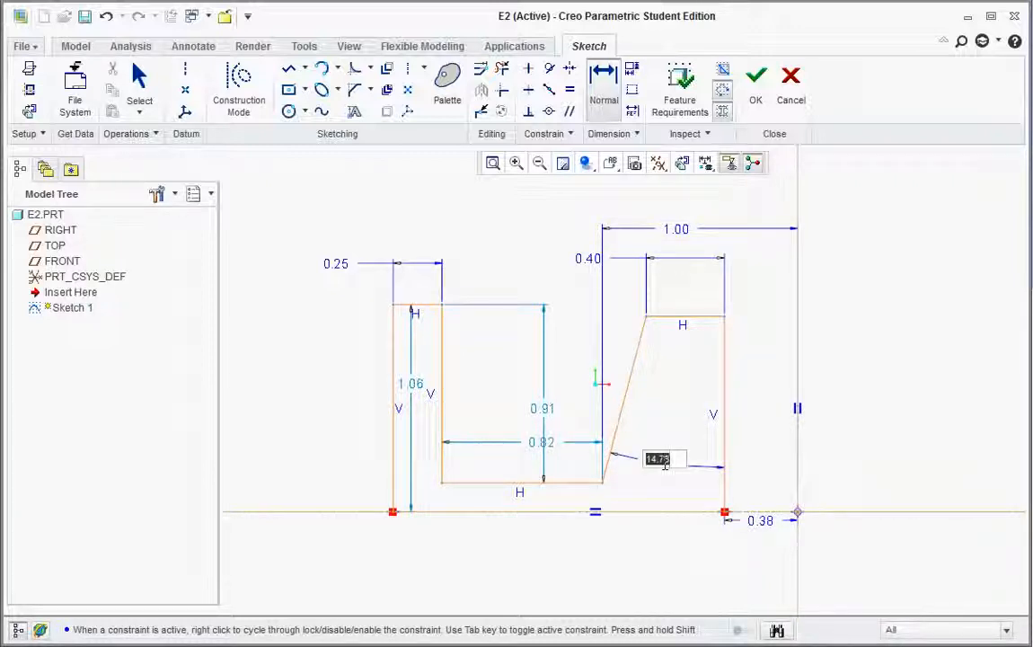
{"action": "type", "text": "18"}
{"action": "key", "text": "Return"}
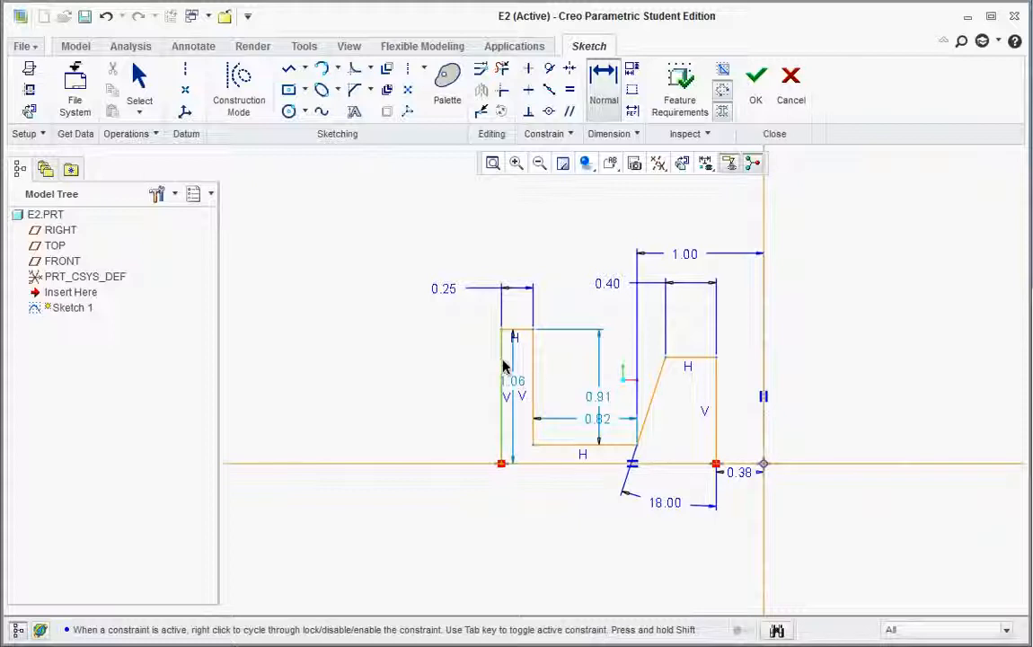
- Dimension the rim's outer vertical line from the vertical centerline and set the distance to 2.5, following the exercise drawing
{"action": "left_click", "coordinate": [763, 346]}
{"action": "middle_click", "coordinate": [610, 212]}
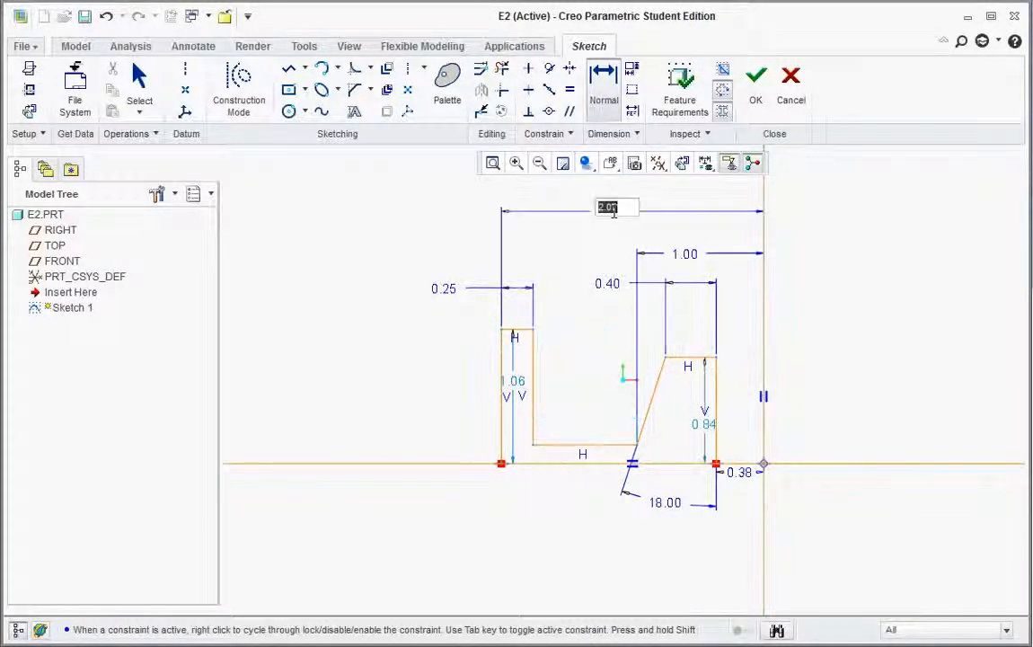
{"action": "left_click", "coordinate": [593, 1]}
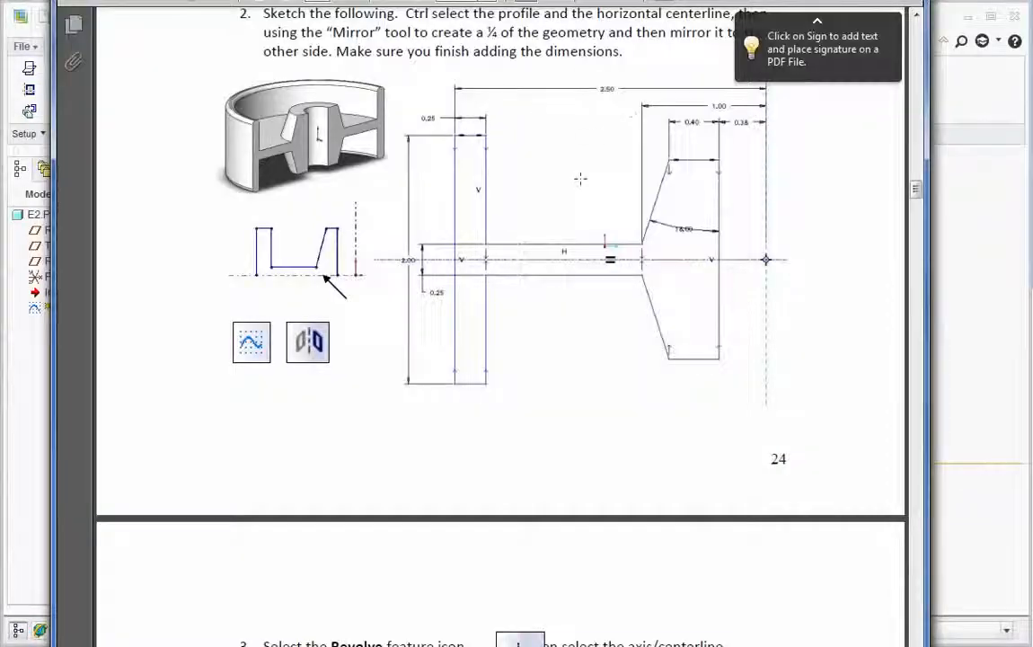
{"action": "left_click", "coordinate": [945, 425]}
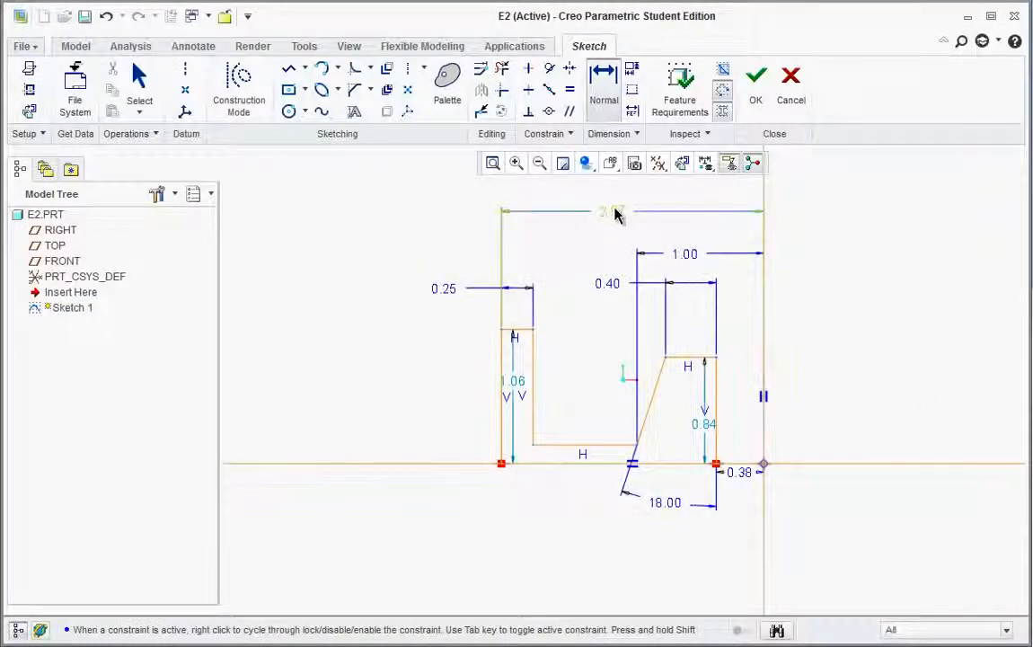
{"action": "type", "text": "2.5"}
{"action": "key", "text": "Return"}
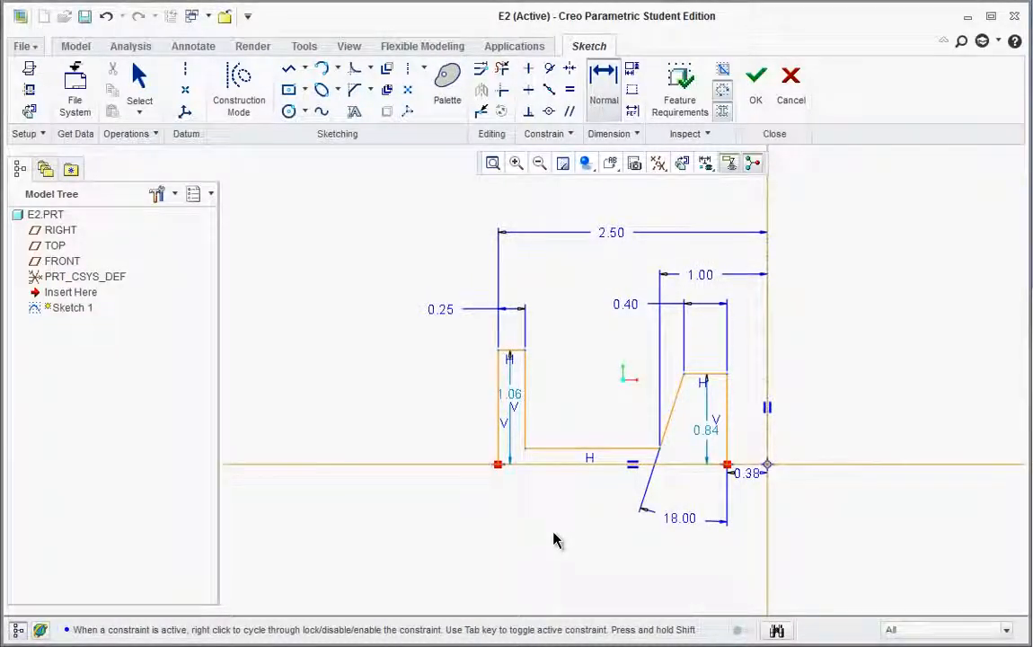
{"action": "middle_click", "coordinate": [426, 391]}
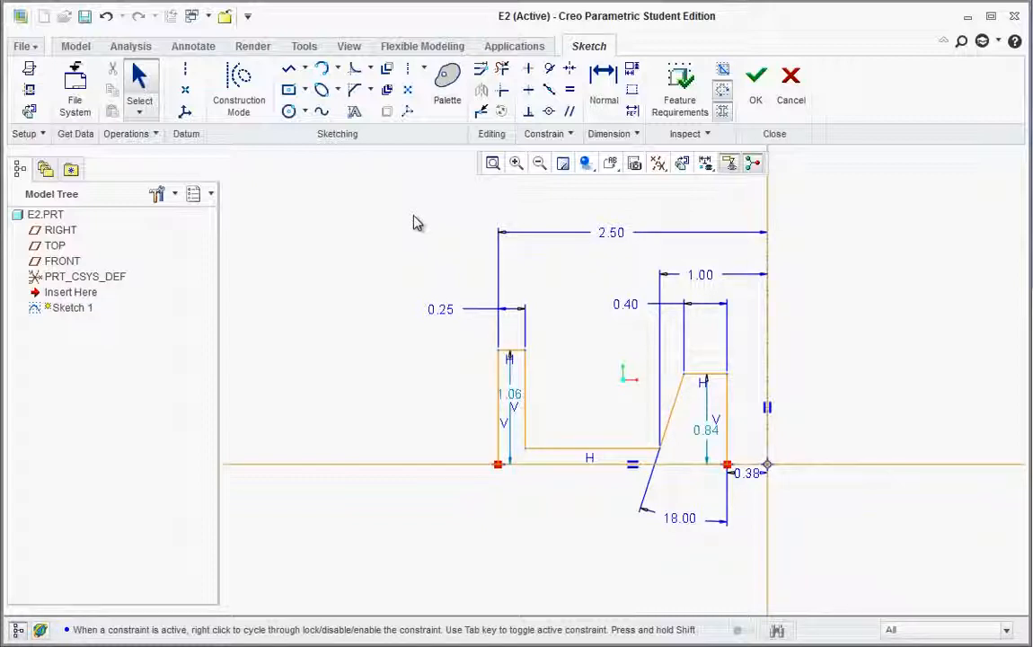
- Select the entire sketched profile and mirror it about the horizontal centerline
{"action": "mouse_move", "coordinate": [413, 216]}
{"action": "left_mouse_down"}
{"action": "mouse_move", "coordinate": [459, 288]}
{"action": "mouse_move", "coordinate": [709, 453]}
{"action": "mouse_move", "coordinate": [754, 537]}
{"action": "mouse_move", "coordinate": [757, 517]}
{"action": "mouse_move", "coordinate": [757, 549]}
{"action": "left_mouse_up"}
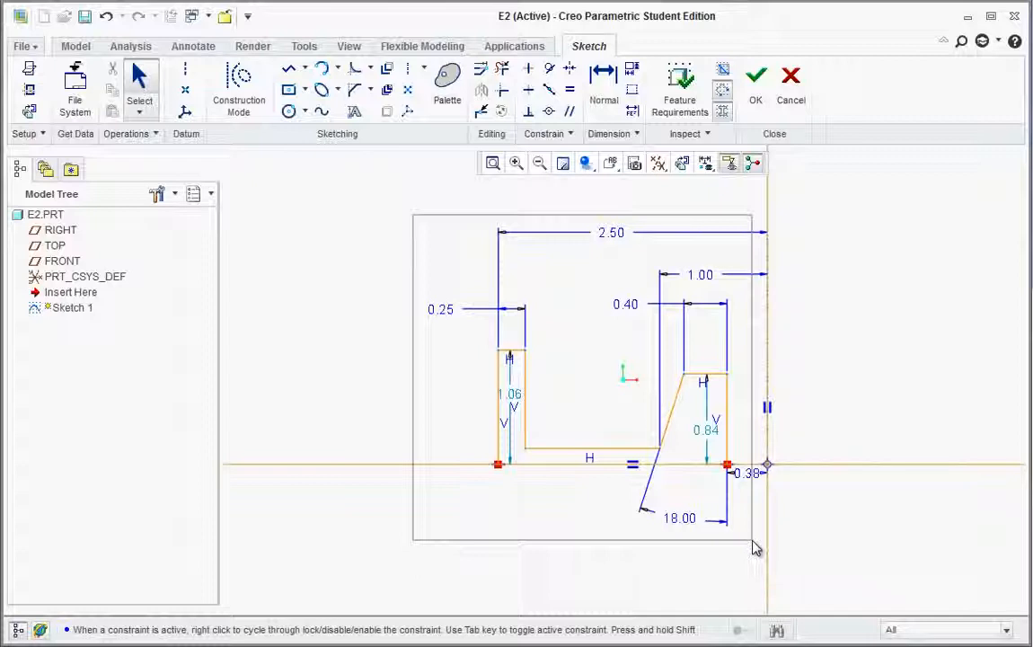
{"action": "left_click_drag", "start_coordinate": [755, 549], "coordinate": [752, 542]}
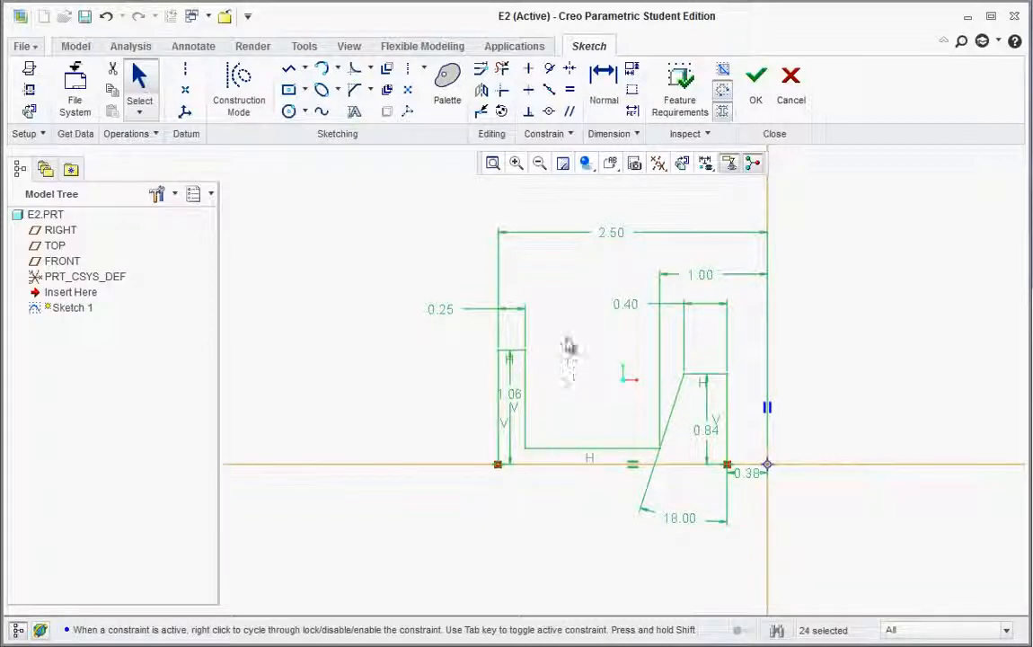
{"action": "left_click", "coordinate": [483, 100]}
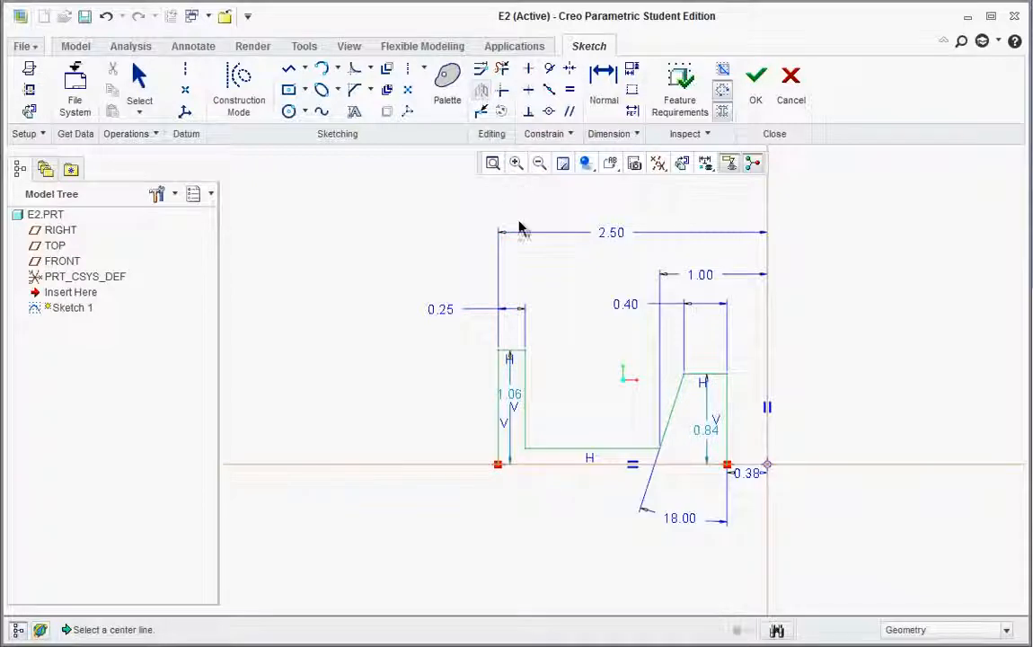
{"action": "left_click", "coordinate": [553, 470]}
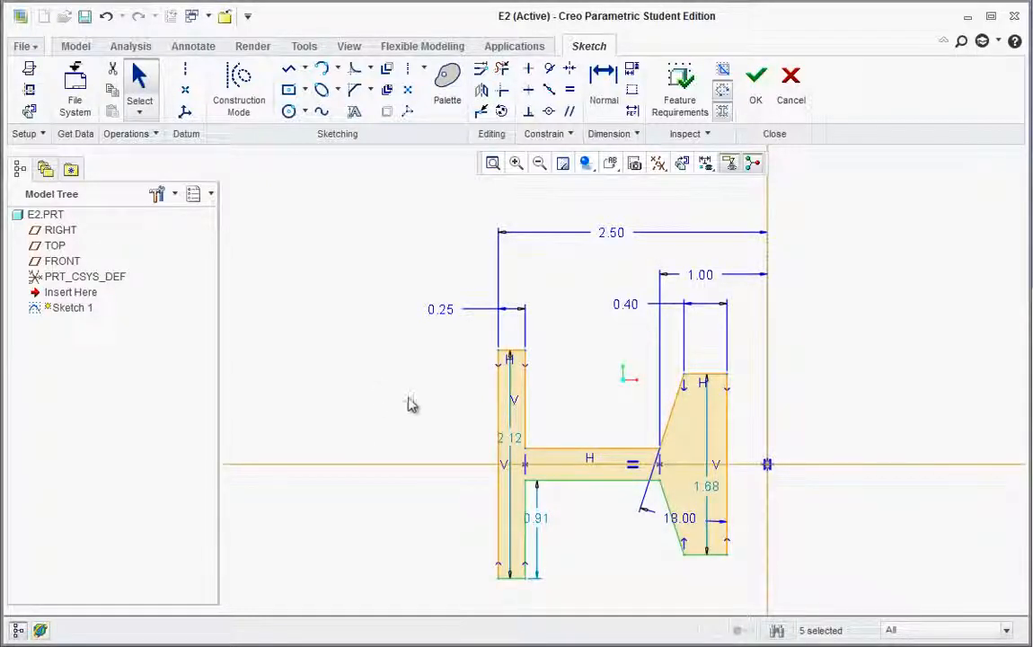
- Reposition the rim's overall height dimension outside the profile, beyond the rim's outer vertical line
{"action": "scroll", "coordinate": [680, 496], "scroll_direction": "down", "scroll_amount": 1}
{"action": "scroll", "coordinate": [670, 486], "scroll_direction": "up", "scroll_amount": 1}
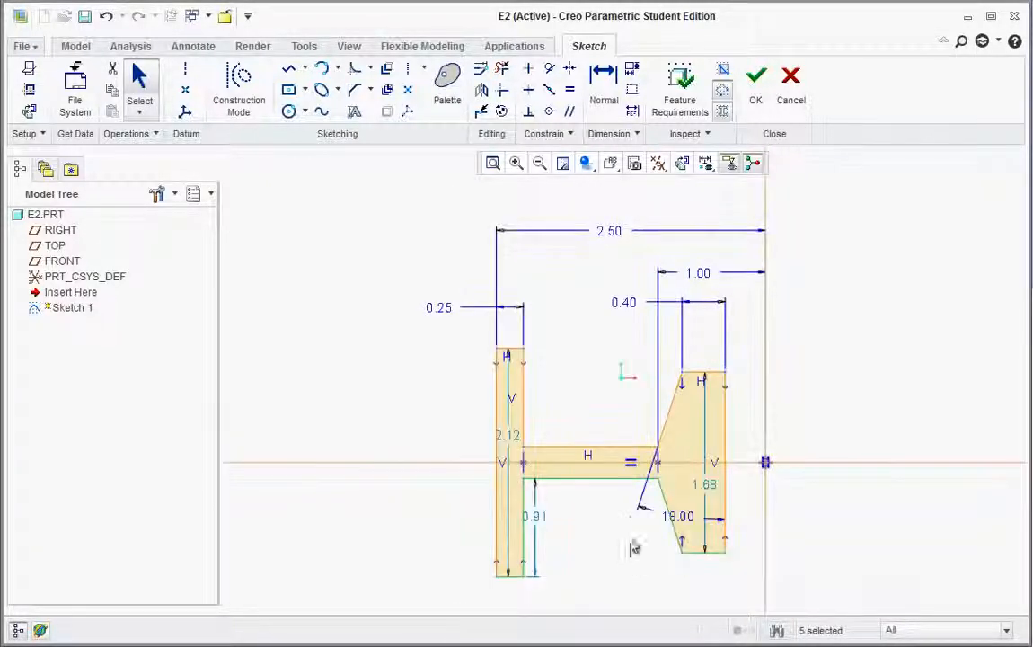
{"action": "scroll", "coordinate": [662, 543], "scroll_direction": "down", "scroll_amount": 1}
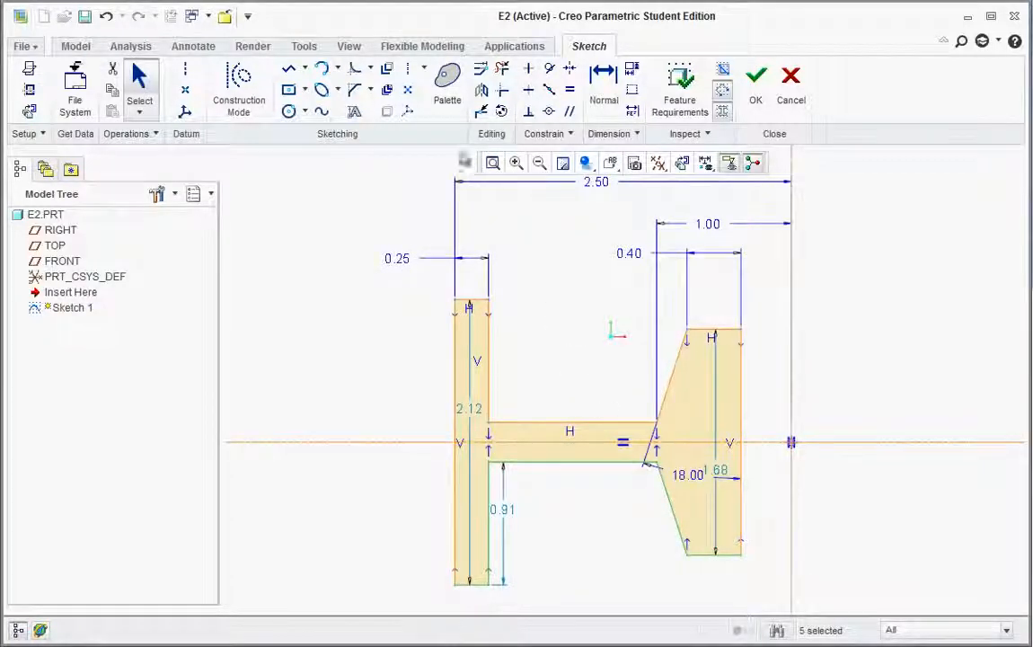
{"action": "left_click_drag", "start_coordinate": [468, 413], "coordinate": [404, 436]}
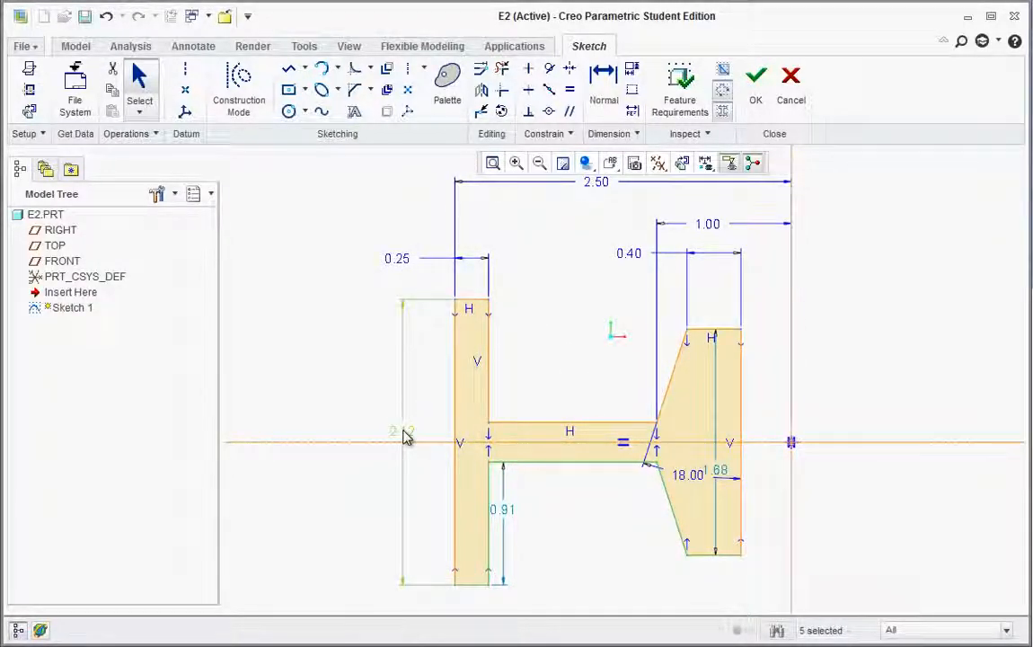
{"action": "left_click", "coordinate": [437, 386]}
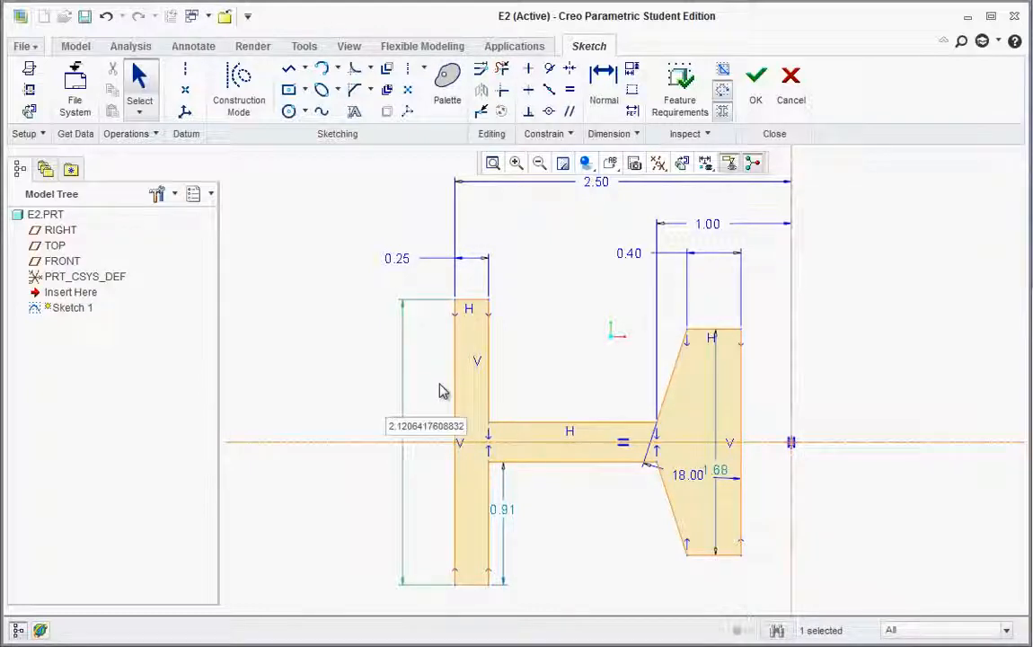
{"action": "left_click", "coordinate": [535, 386]}
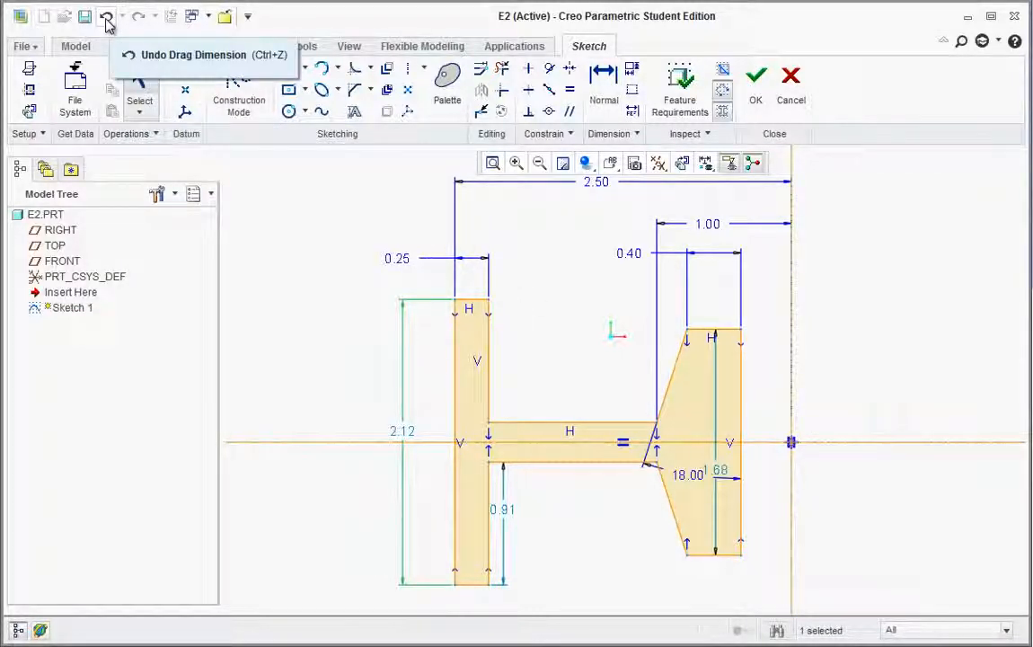
- Dimension the web's thickness between its two horizontal lines and set it to 0.25
{"action": "left_click", "coordinate": [603, 80]}
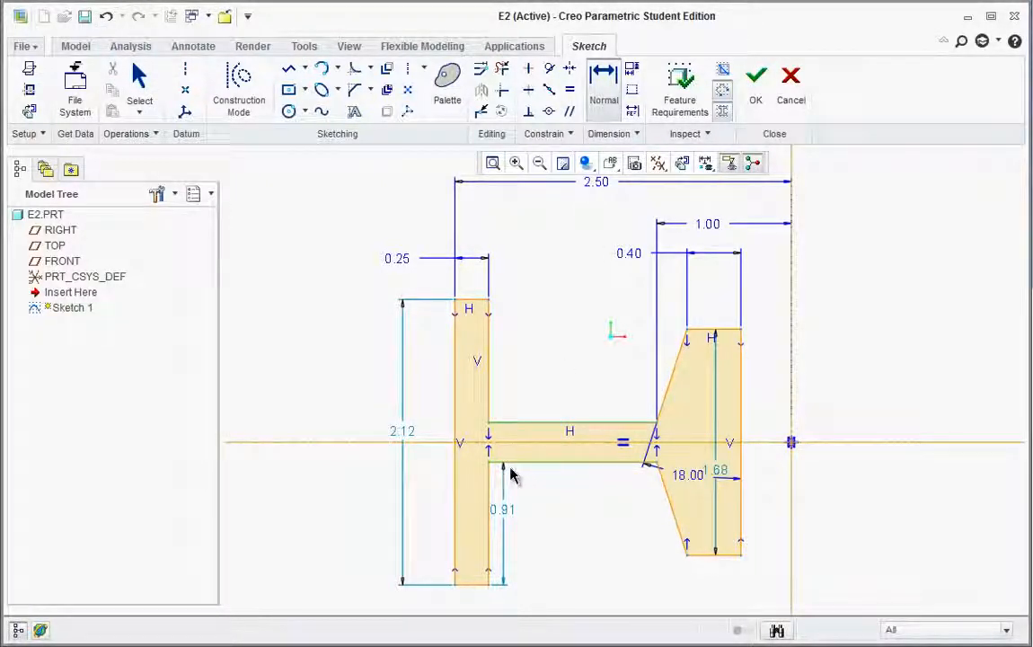
{"action": "middle_click", "coordinate": [354, 427]}
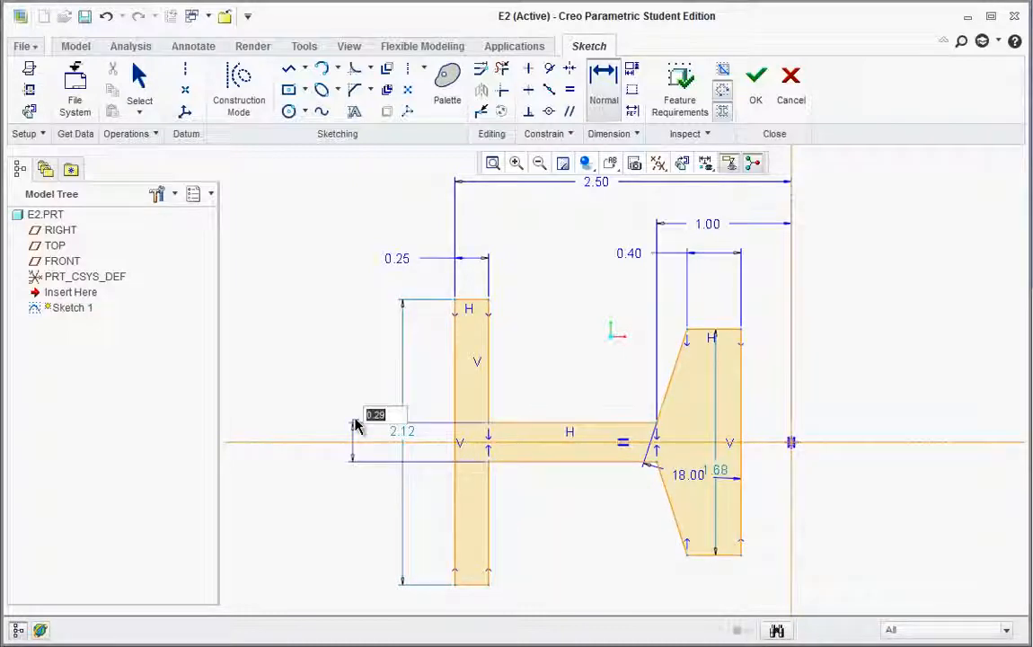
{"action": "type", "text": "0.25"}
{"action": "key", "text": "Return"}
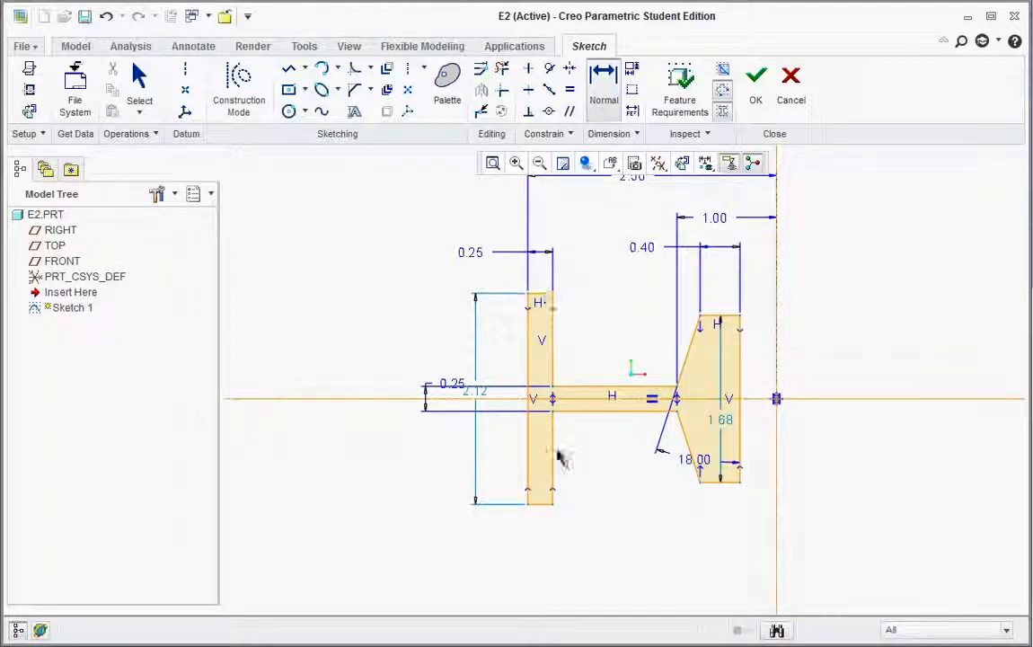
- Dimension the rim's overall height between its top and bottom edges and set it to 2
{"action": "left_click", "coordinate": [540, 505]}
{"action": "middle_click", "coordinate": [391, 424]}
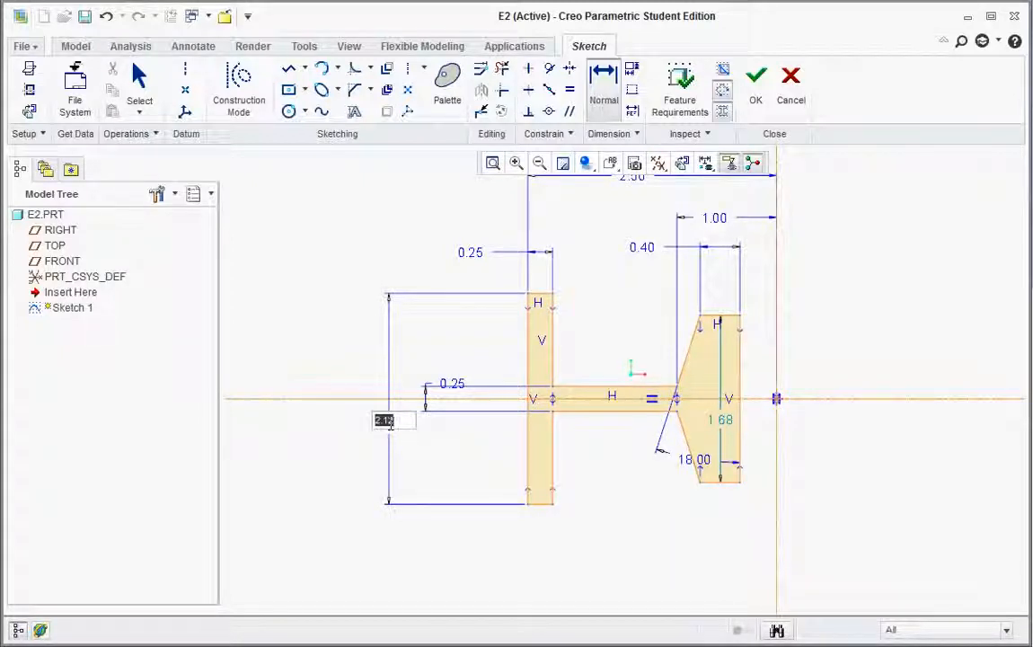
{"action": "type", "text": "2"}
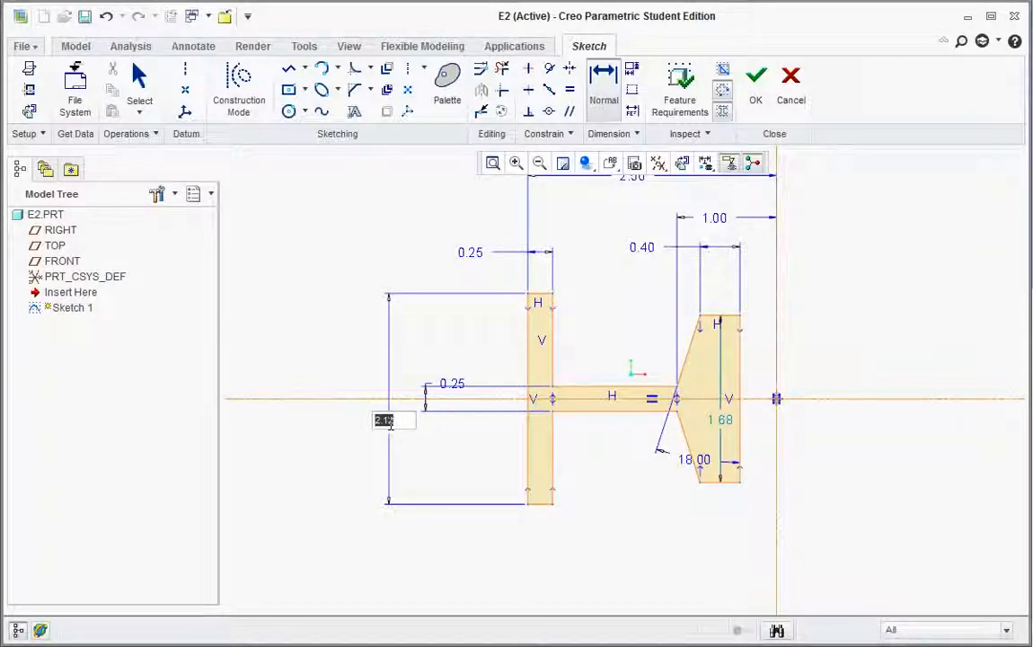
{"action": "key", "text": "Return"}
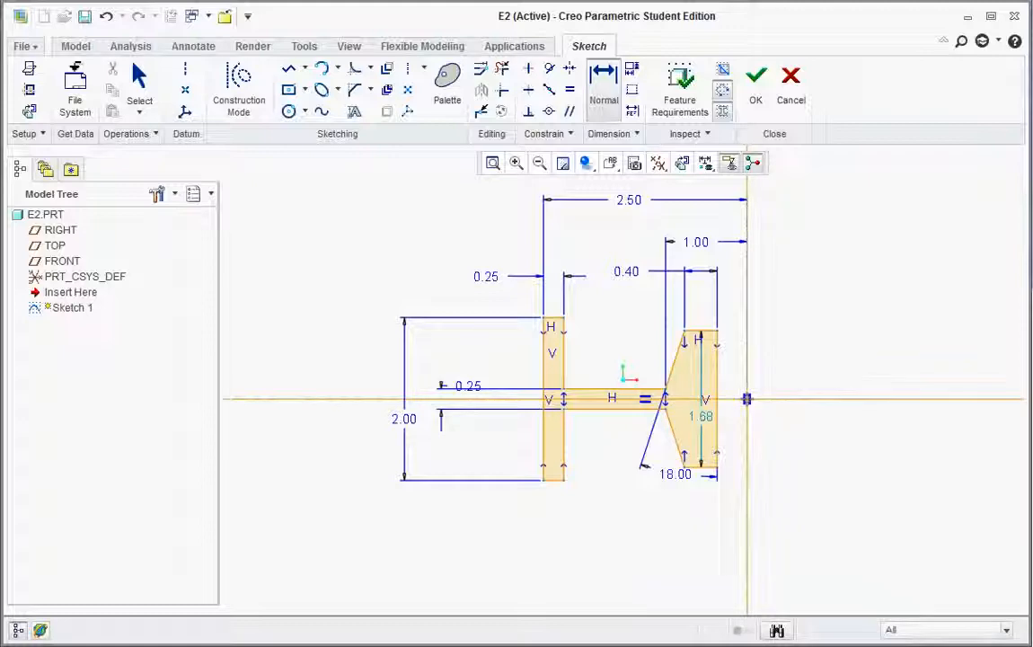
- Following the exercise drawing, dimension the hub's vertical line nearest the vertical centerline from that centerline and set the distance to 0.38
{"action": "key", "text": "alt+Tab"}
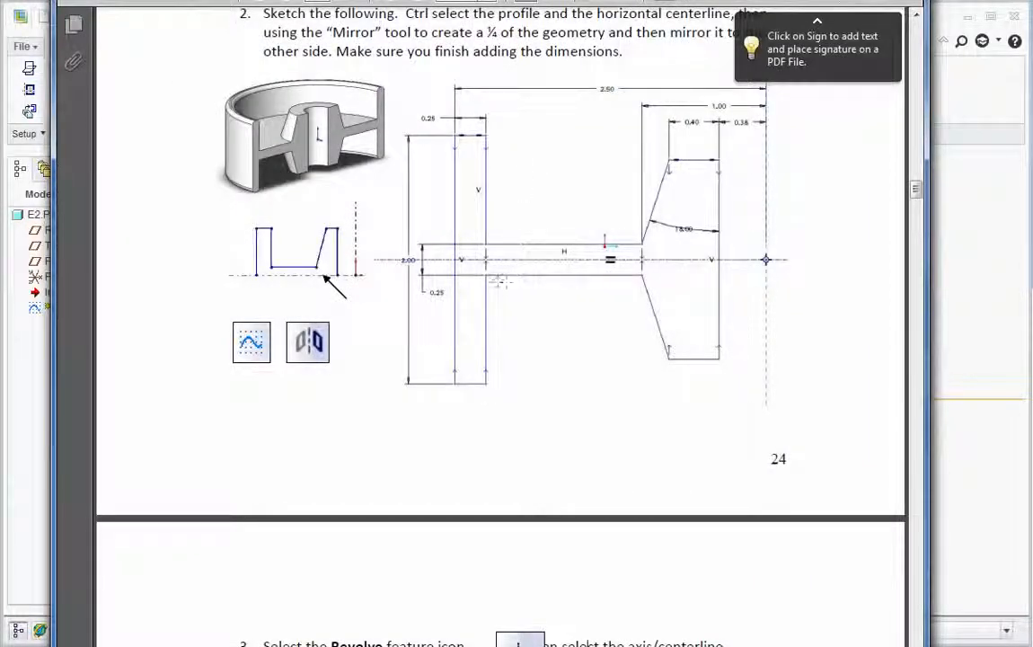
{"action": "key", "text": "alt+Tab"}
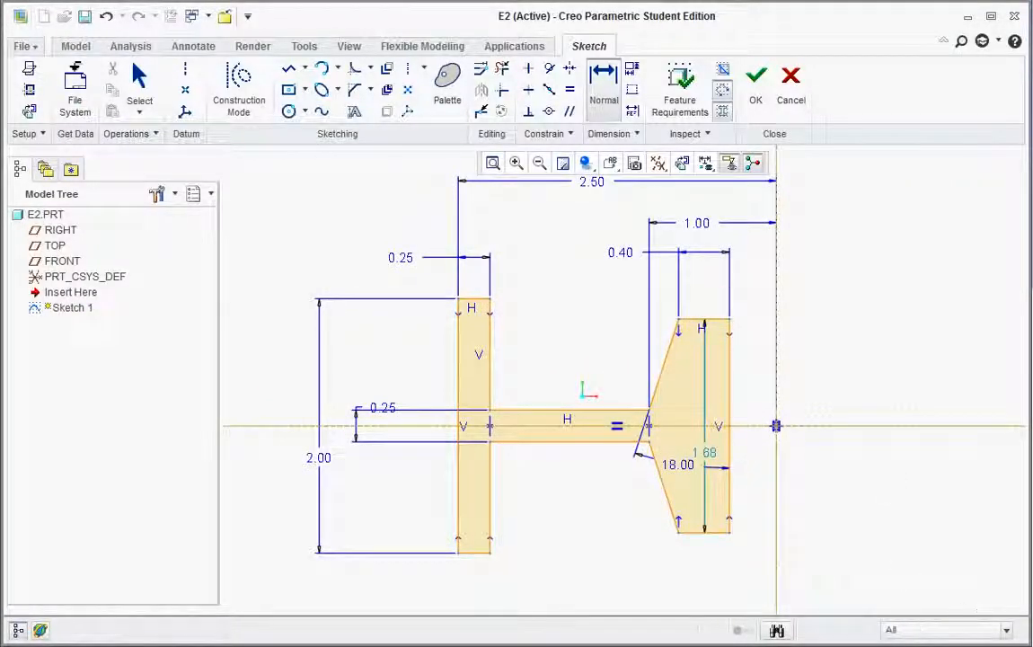
{"action": "left_click", "coordinate": [716, 454]}
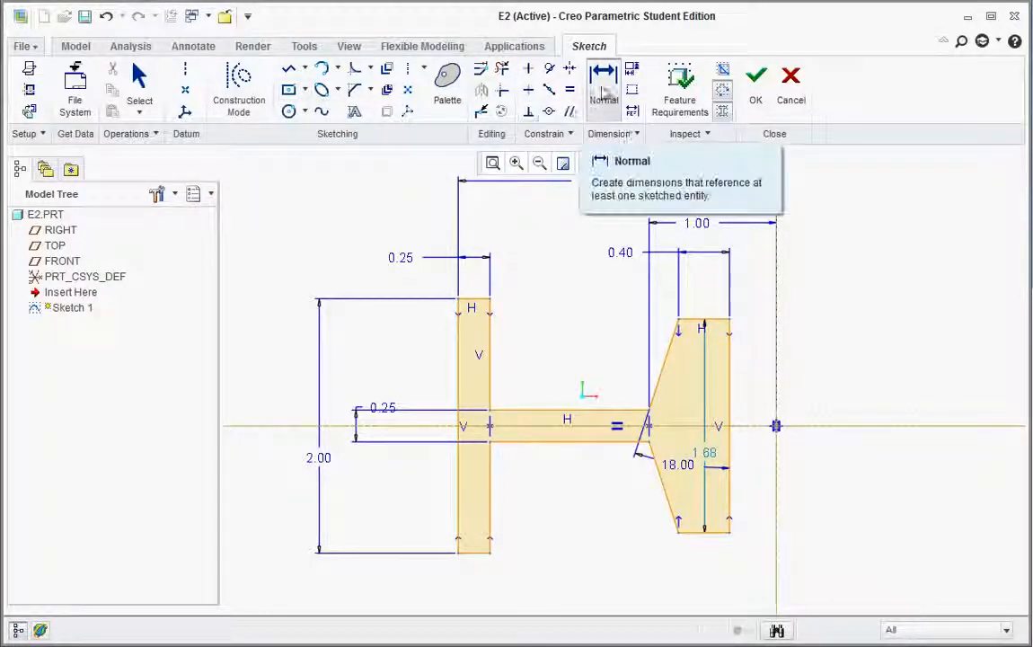
{"action": "left_click", "coordinate": [728, 385]}
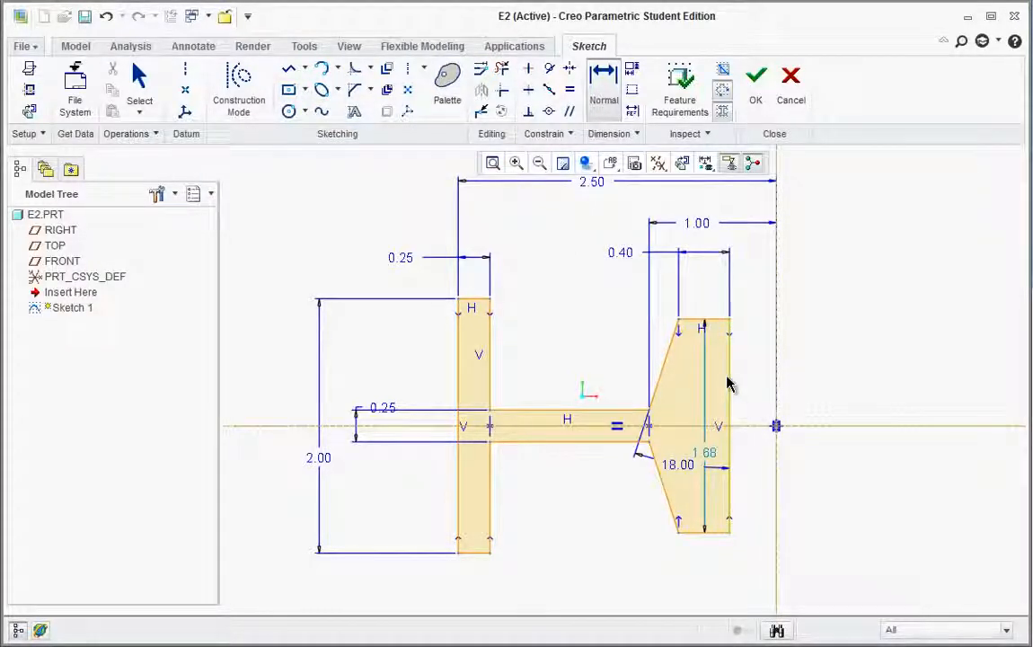
{"action": "left_click", "coordinate": [776, 368]}
{"action": "middle_click", "coordinate": [750, 366]}
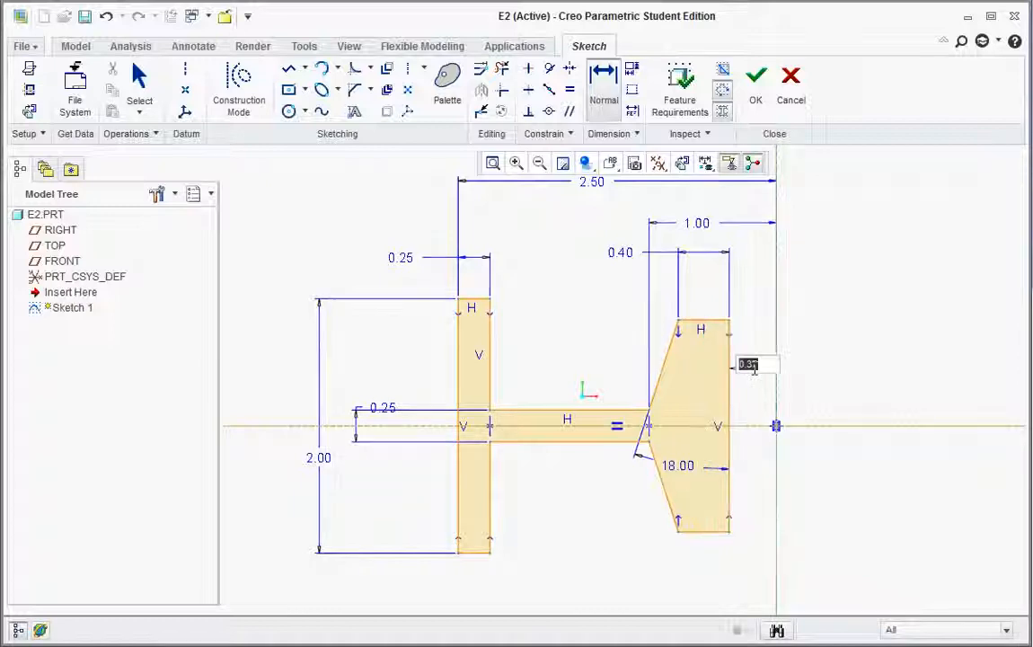
{"action": "key", "text": "BackSpace"}
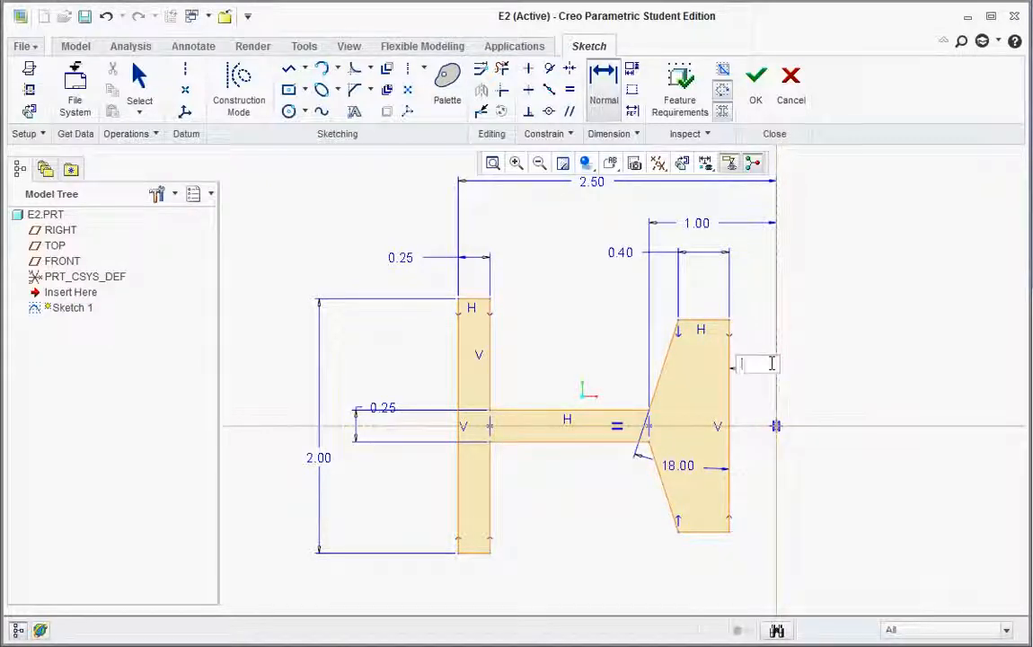
{"action": "type", "text": "0.38"}
{"action": "key", "text": "Return"}
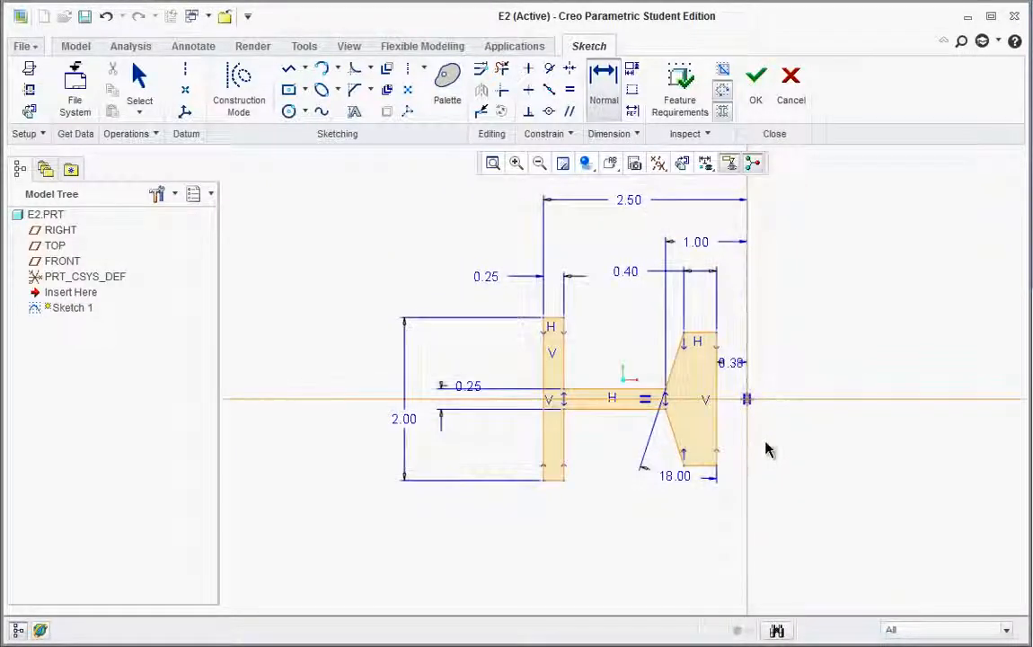
{"action": "scroll", "coordinate": [718, 357], "scroll_direction": "up", "scroll_amount": 3}
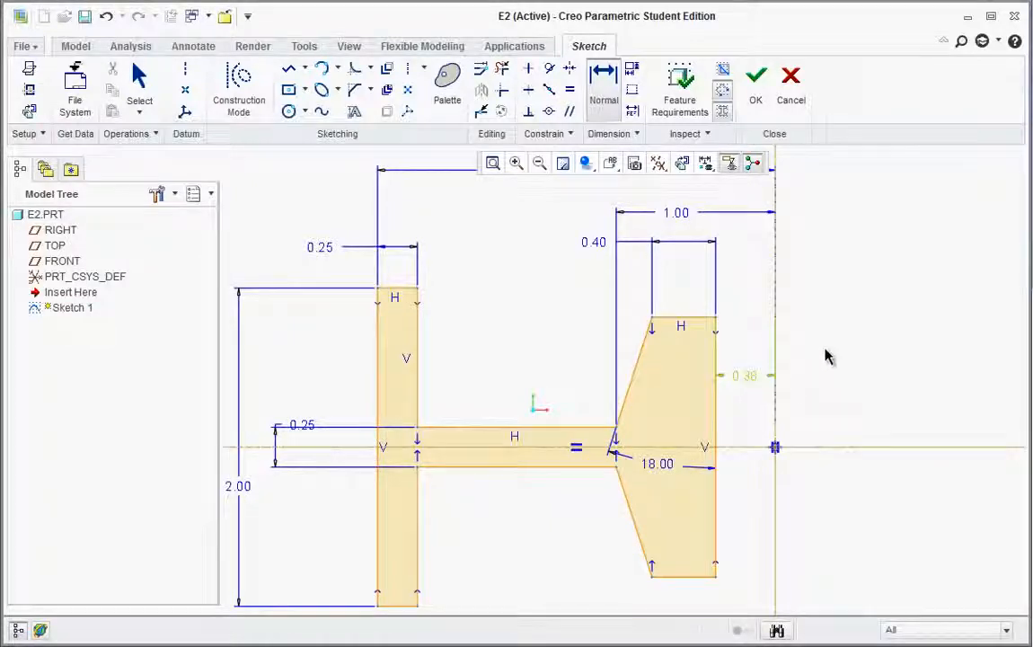
{"action": "key", "text": "Escape"}
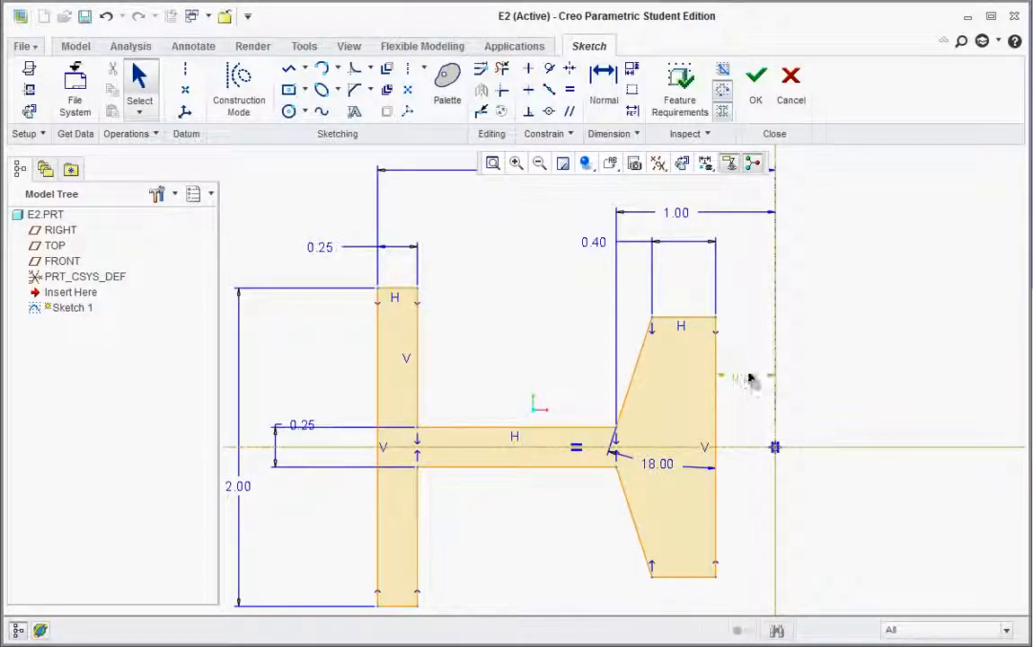
- Rearrange the hub offset, angle, web thickness, rim height, overall distance and rim width dimensions neatly around the outside of the profile
{"action": "left_click_drag", "start_coordinate": [746, 374], "coordinate": [822, 243]}
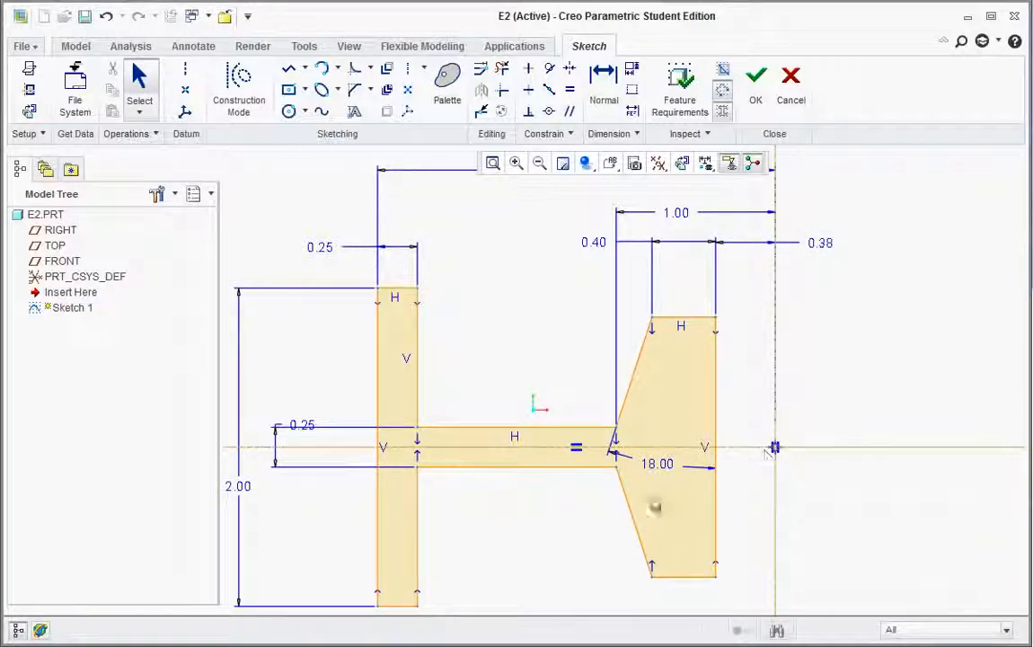
{"action": "left_click_drag", "start_coordinate": [655, 467], "coordinate": [632, 599]}
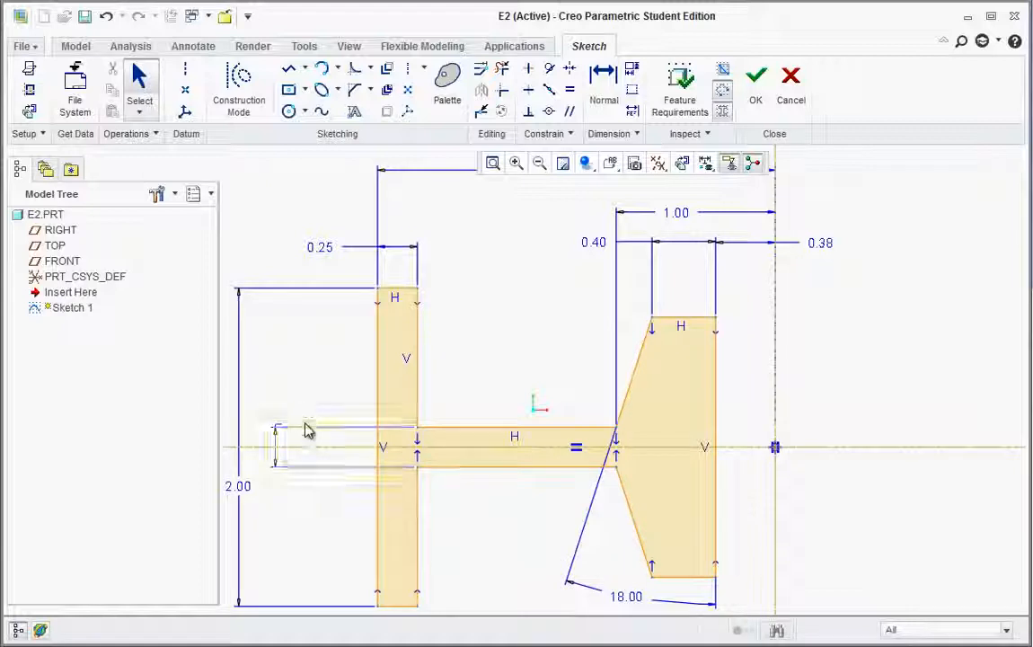
{"action": "left_click_drag", "start_coordinate": [306, 428], "coordinate": [296, 454]}
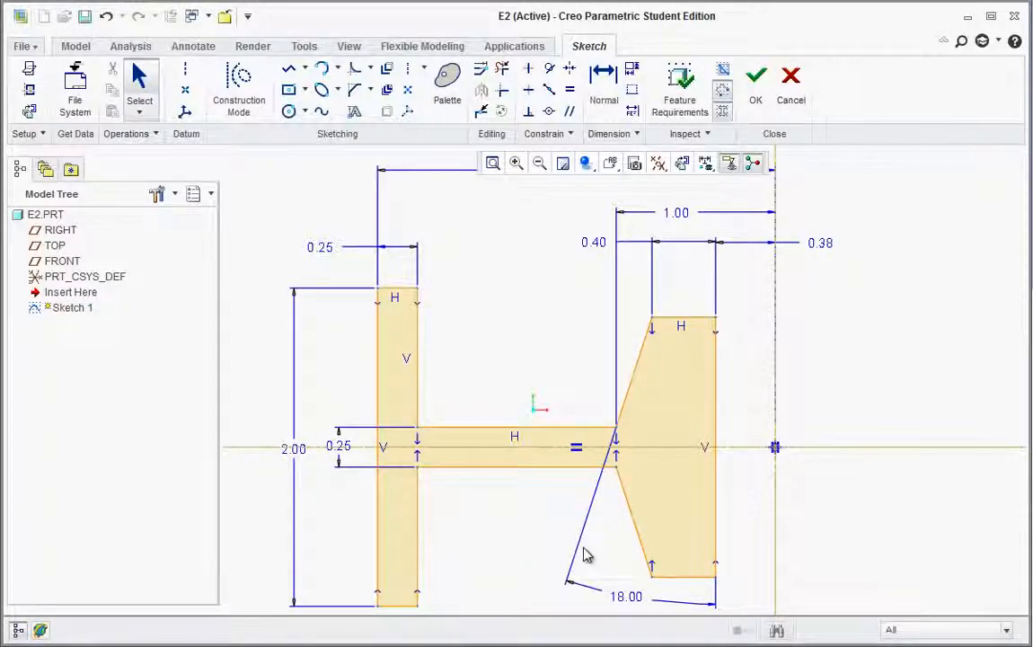
{"action": "scroll", "coordinate": [585, 548], "scroll_direction": "up", "scroll_amount": 1}
{"action": "left_click_drag", "start_coordinate": [554, 222], "coordinate": [580, 239]}
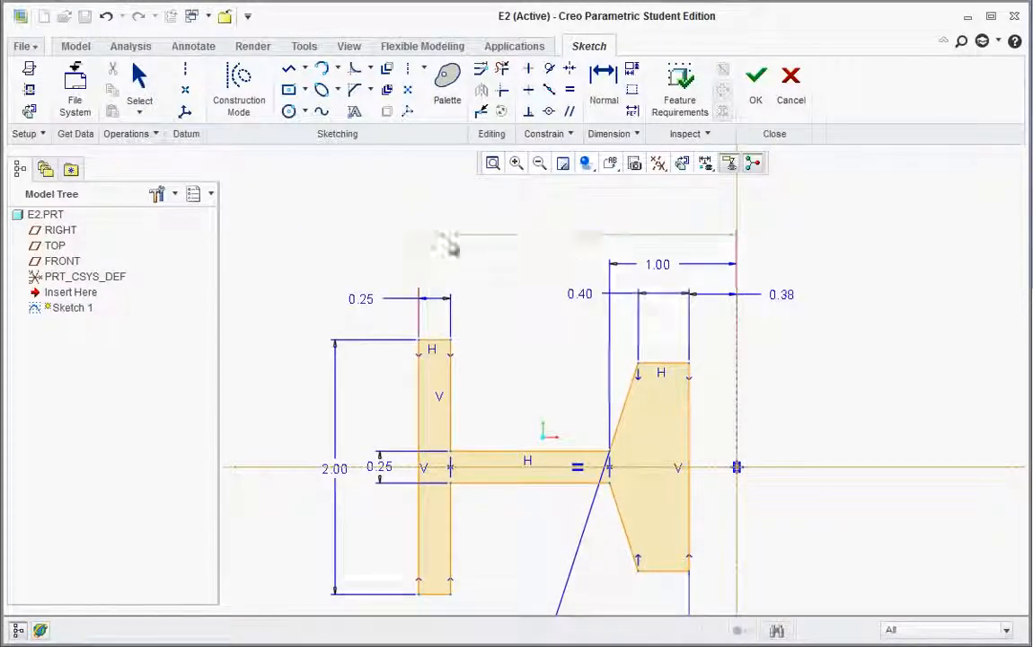
{"action": "left_click_drag", "start_coordinate": [364, 300], "coordinate": [334, 320]}
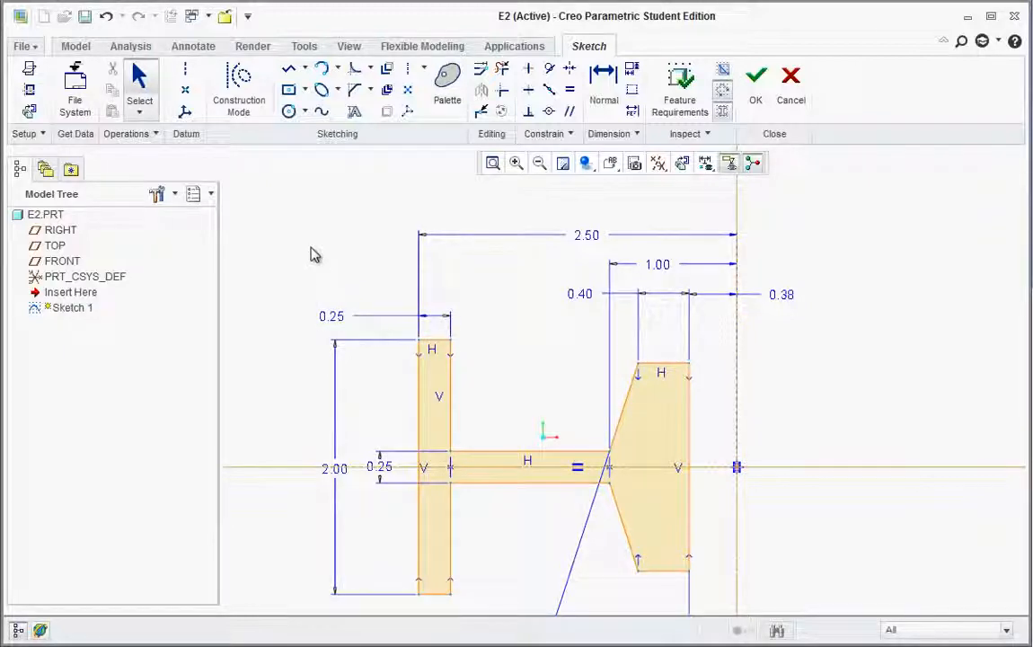
{"action": "scroll", "coordinate": [609, 432], "scroll_direction": "down", "scroll_amount": 5}
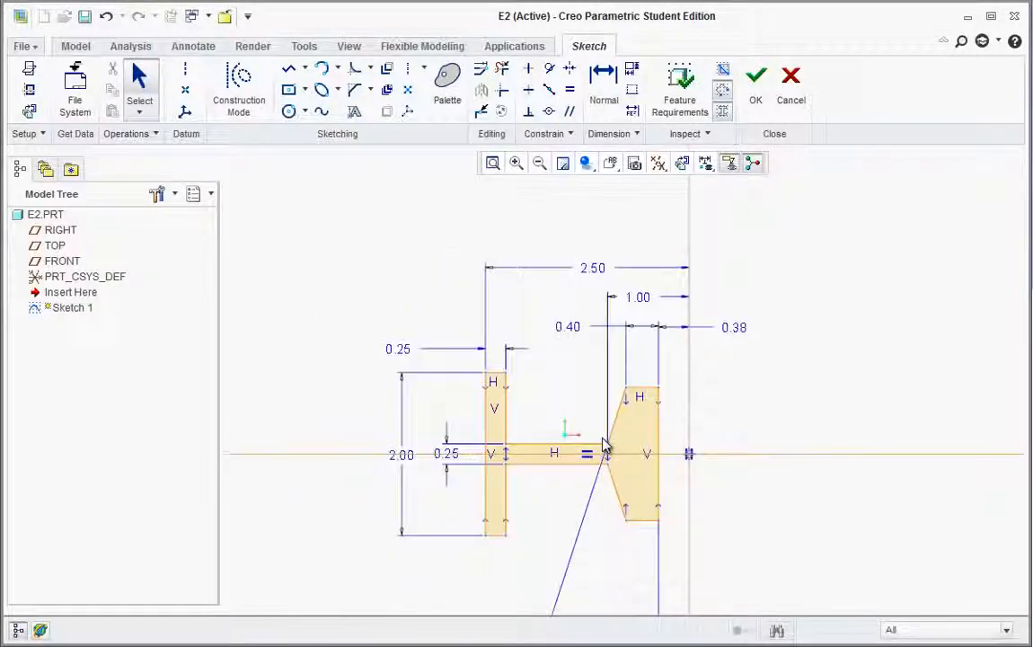
- Finish the fully dimensioned wheel profile sketch and return to the part model
{"action": "scroll", "coordinate": [616, 499], "scroll_direction": "up", "scroll_amount": 3}
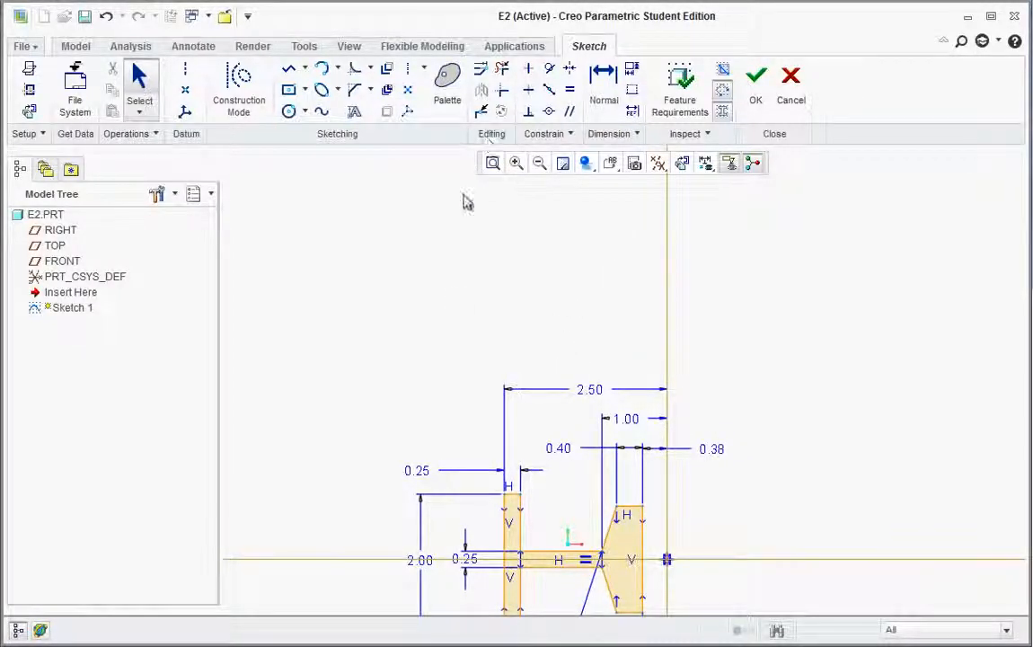
{"action": "scroll", "coordinate": [458, 211], "scroll_direction": "down", "scroll_amount": 3}
{"action": "scroll", "coordinate": [492, 435], "scroll_direction": "up", "scroll_amount": 4}
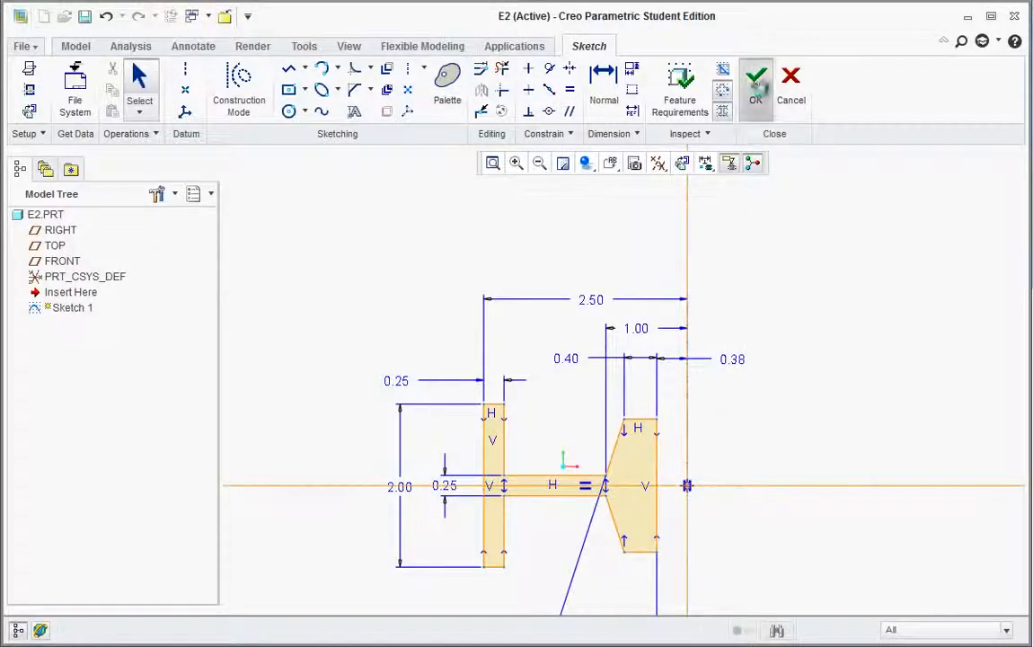
{"action": "left_click", "coordinate": [755, 81]}
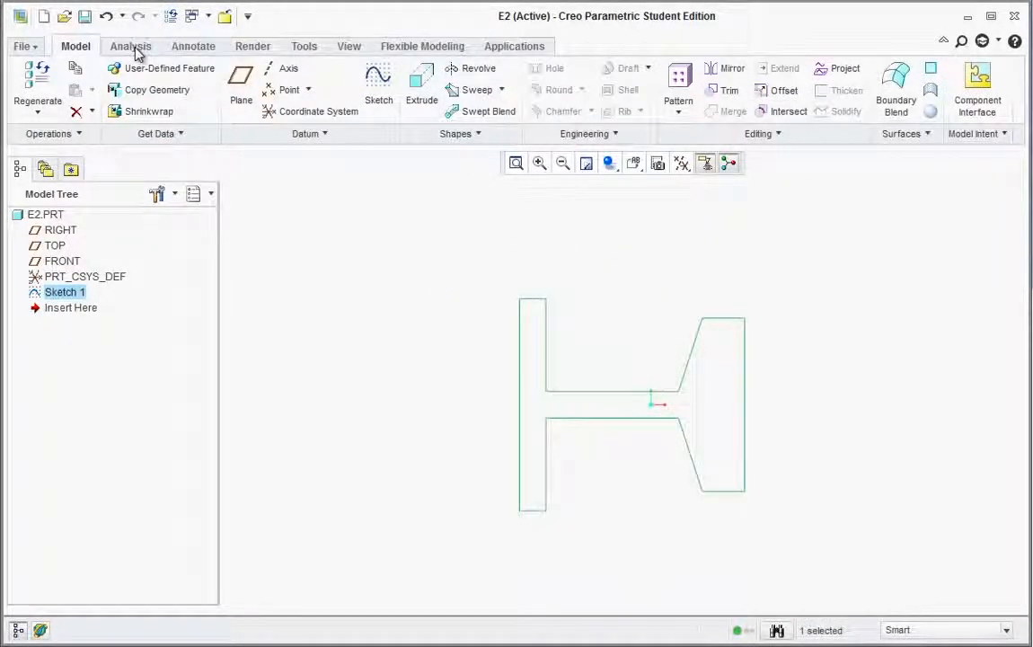
- Revolve the profile sketch 360° about its internal centerline as a solid, with coordinate system display turned on
{"action": "left_click", "coordinate": [476, 73]}
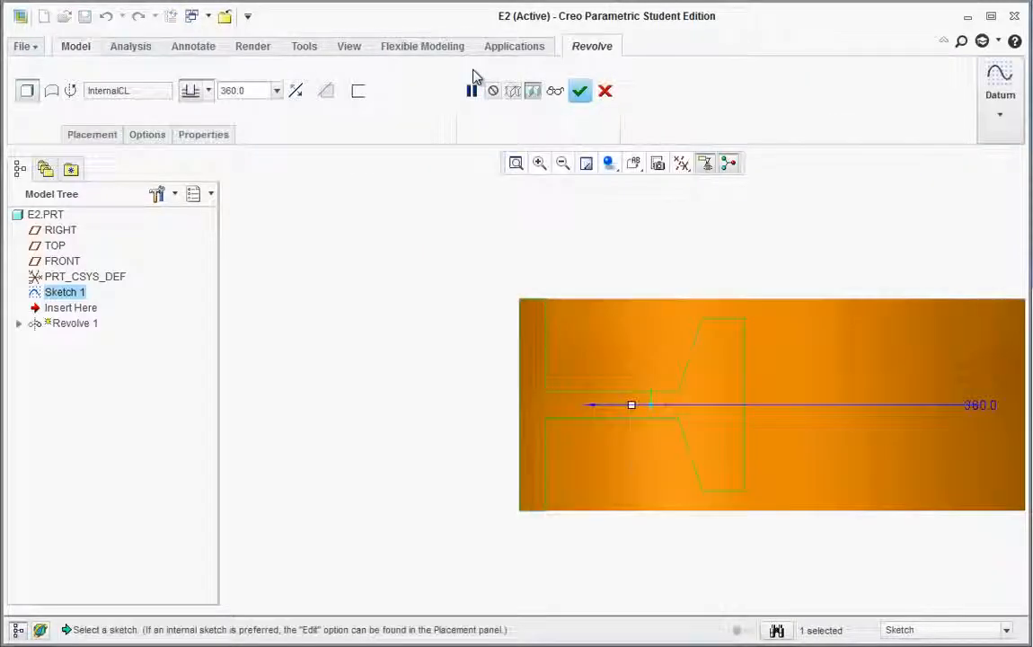
{"action": "middle_click_drag", "start_coordinate": [655, 414], "coordinate": [629, 452]}
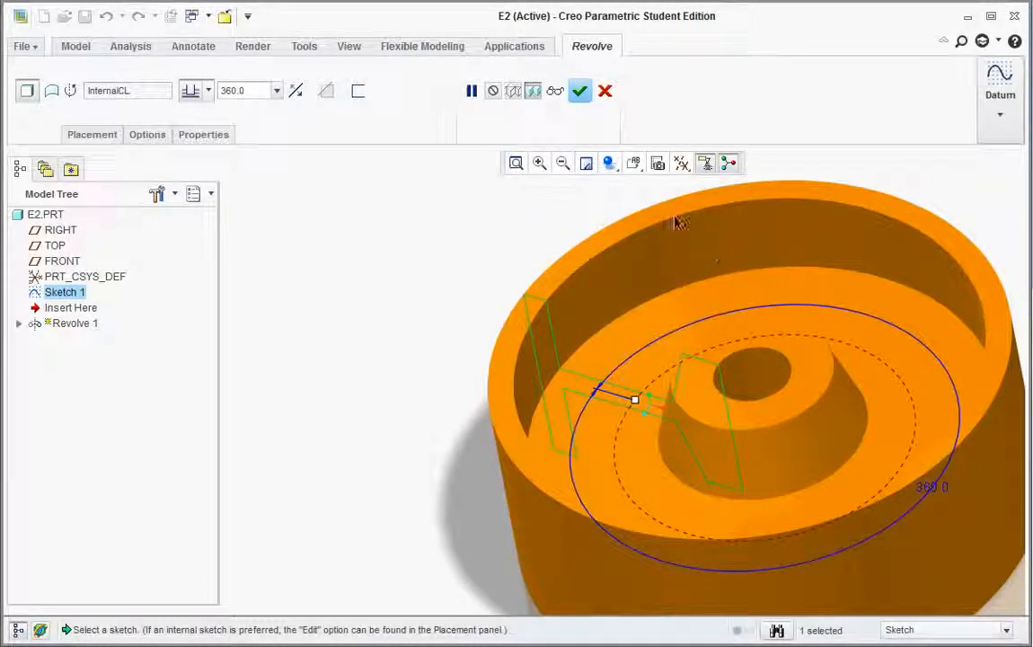
{"action": "left_click", "coordinate": [685, 170]}
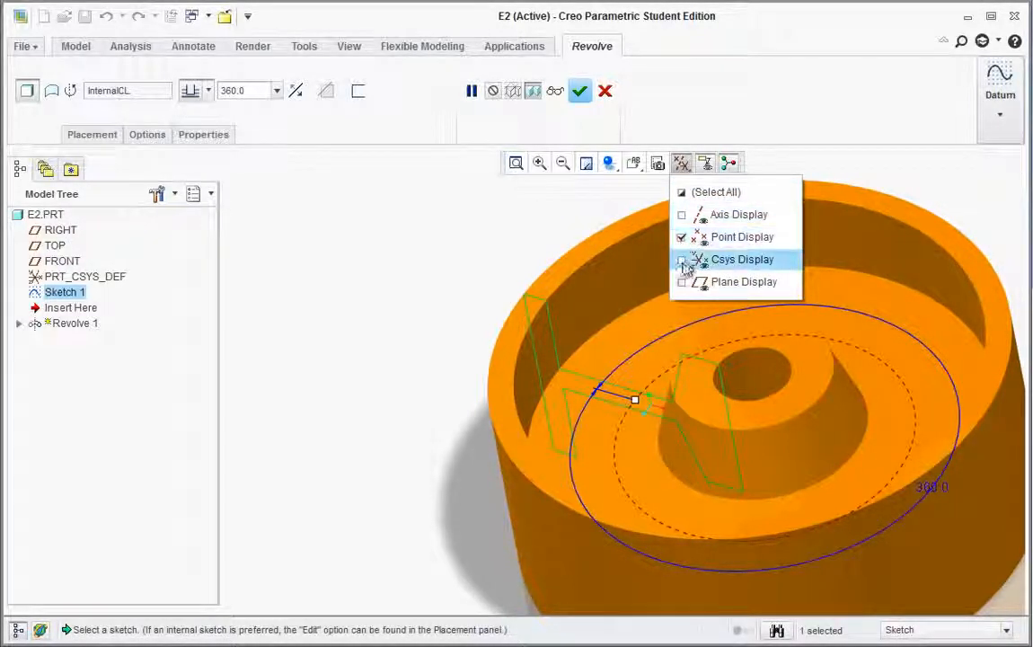
{"action": "left_click", "coordinate": [683, 261]}
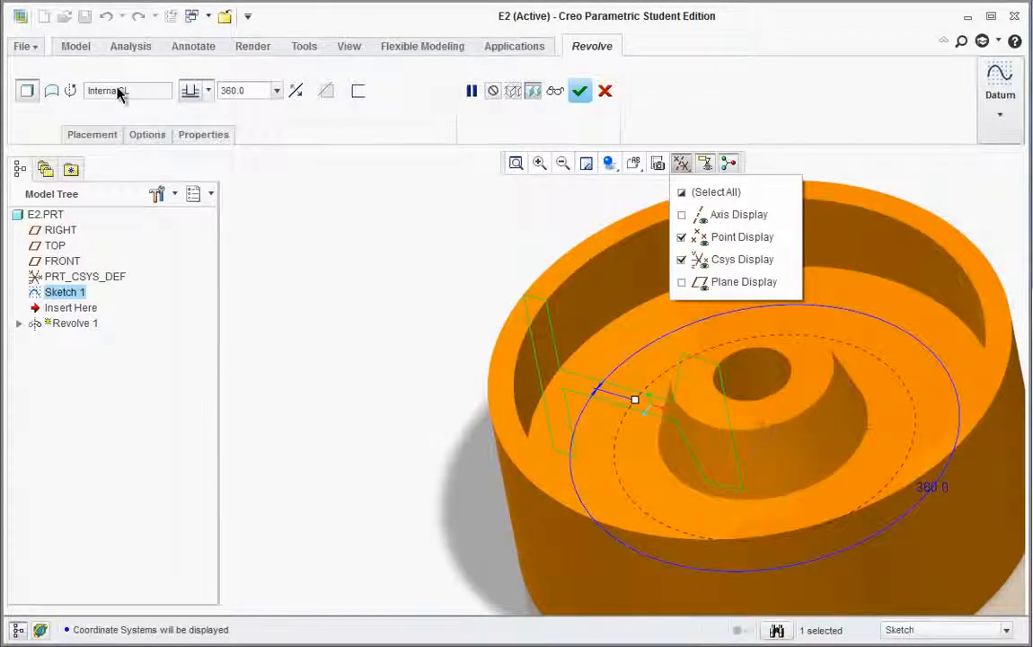
{"action": "left_click", "coordinate": [459, 259]}
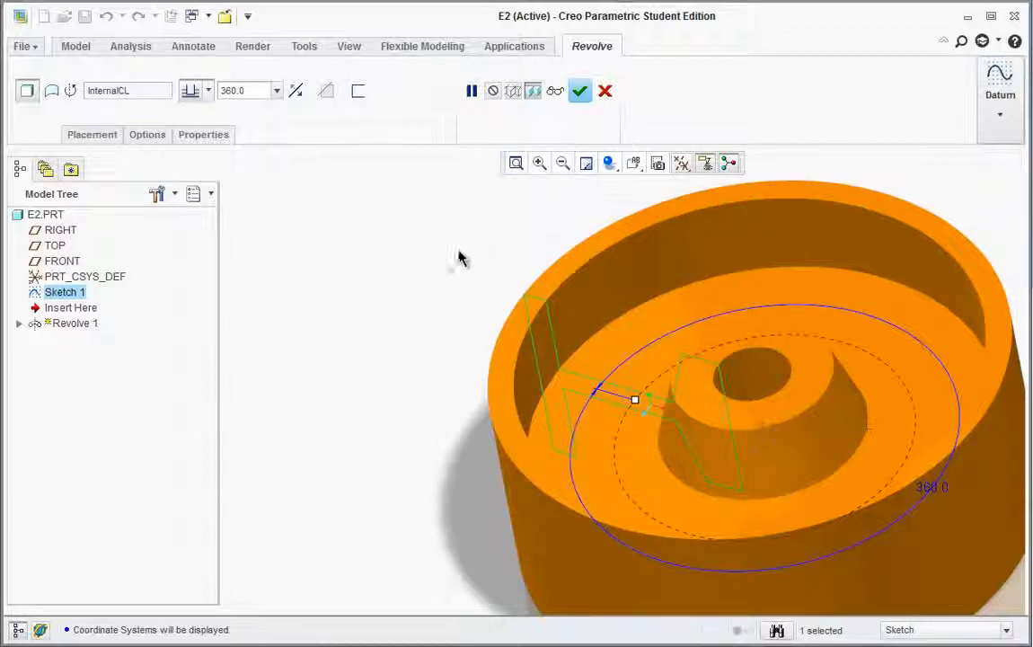
{"action": "scroll", "coordinate": [398, 343], "scroll_direction": "up", "scroll_amount": 1}
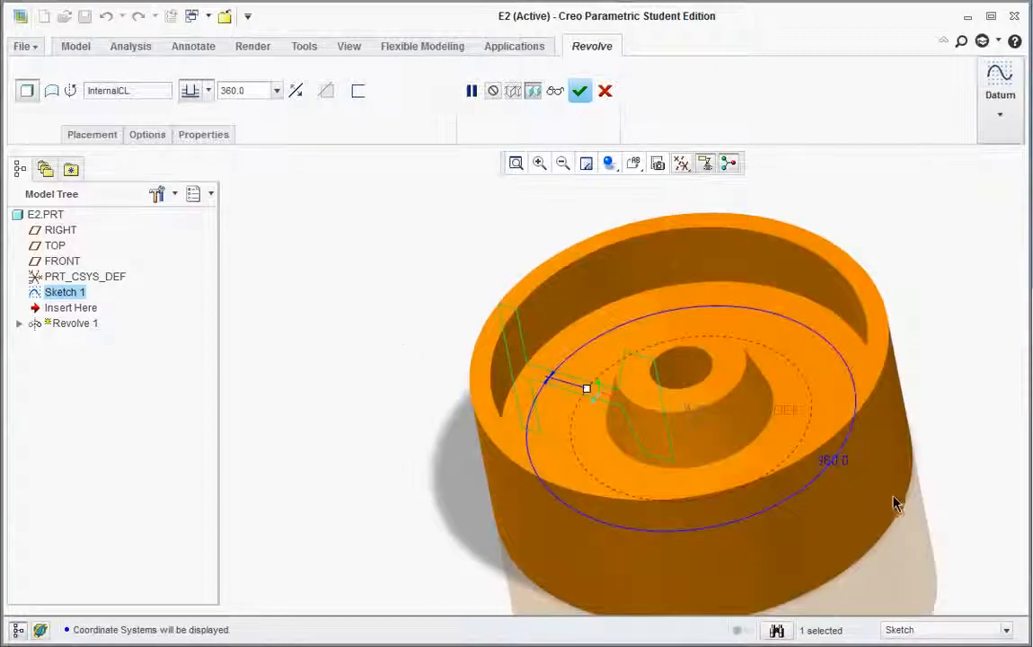
{"action": "scroll", "coordinate": [892, 496], "scroll_direction": "down", "scroll_amount": 1}
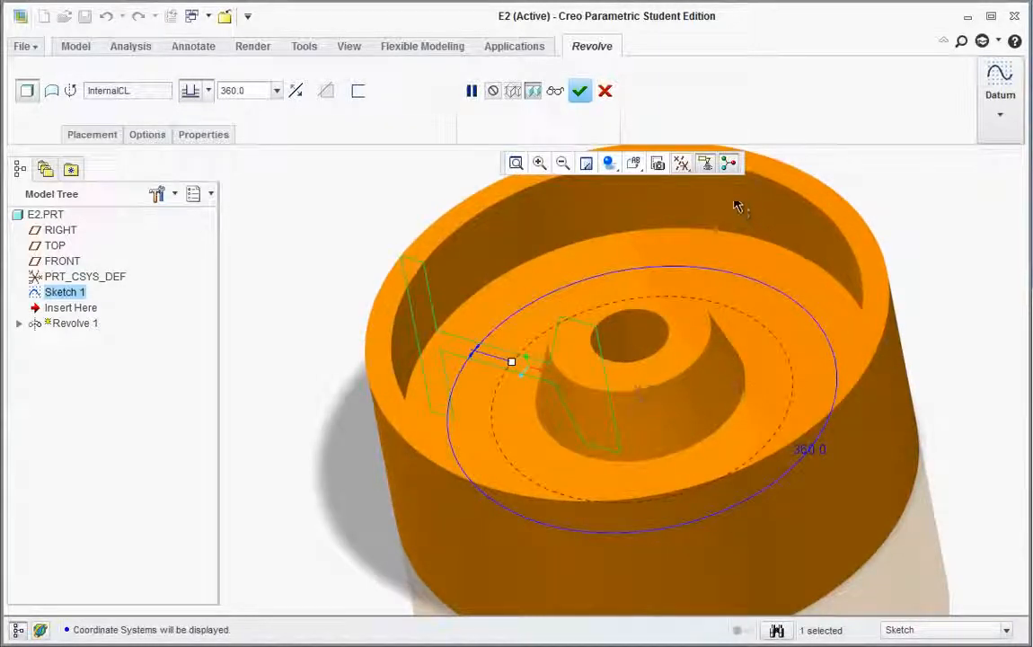
{"action": "left_click", "coordinate": [581, 93]}
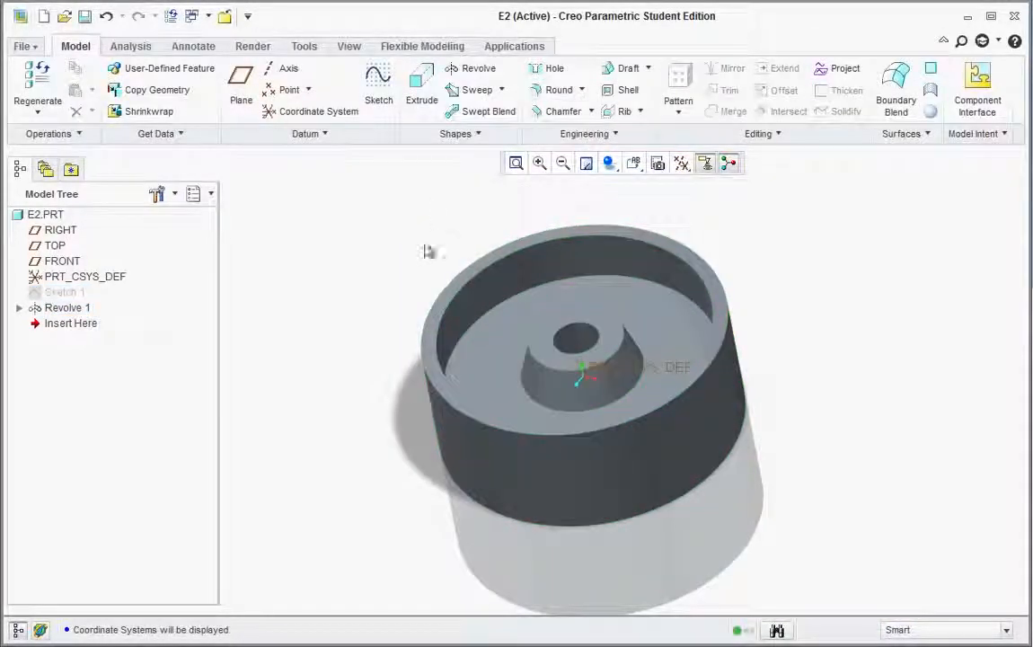
- Set the model display style to Shading With Edges
{"action": "scroll", "coordinate": [393, 357], "scroll_direction": "down", "scroll_amount": 1}
{"action": "middle_click_drag", "start_coordinate": [309, 294], "coordinate": [362, 269]}
{"action": "left_click", "coordinate": [608, 163]}
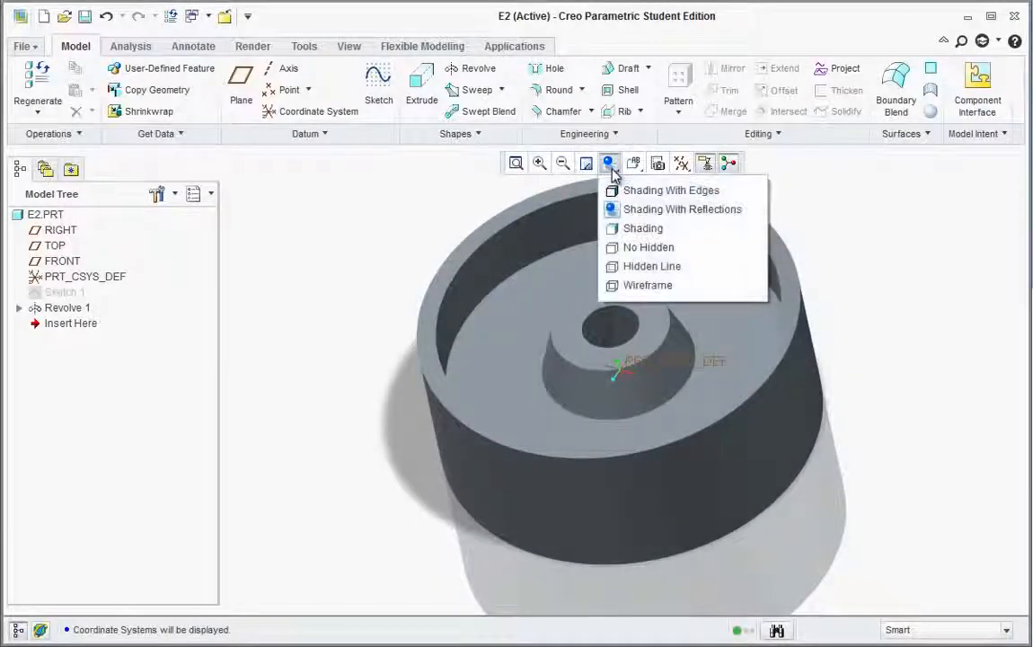
{"action": "left_click", "coordinate": [620, 189]}
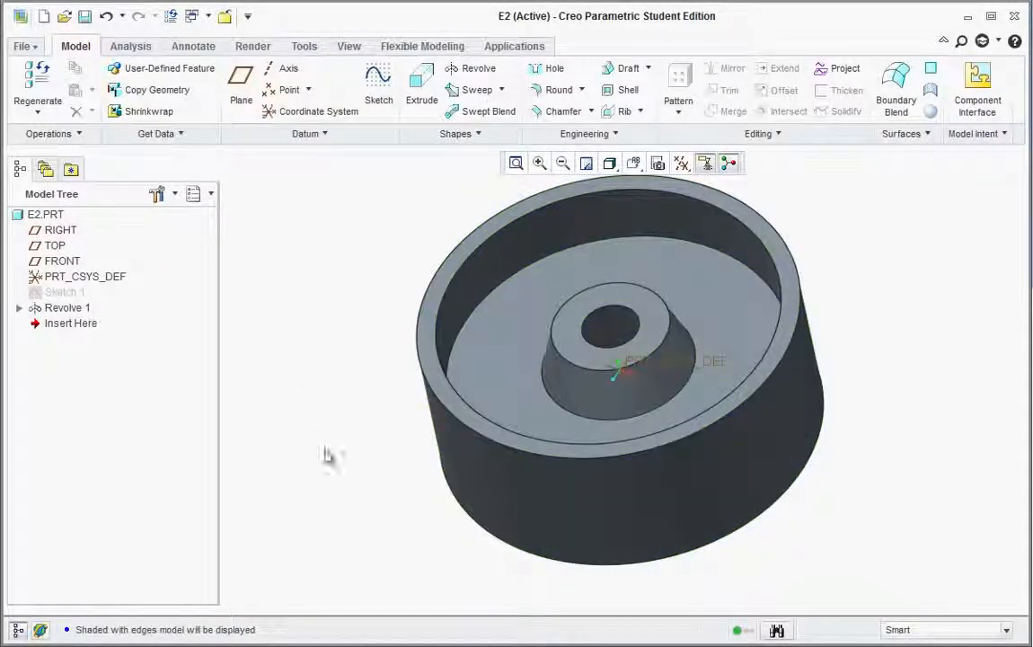
{"action": "mouse_move", "coordinate": [295, 411]}
{"action": "middle_mouse_down"}
{"action": "mouse_move", "coordinate": [295, 382]}
{"action": "mouse_move", "coordinate": [294, 397]}
{"action": "middle_mouse_up"}
- Turn off the display of coordinate systems and the spin center
{"action": "left_click", "coordinate": [681, 162]}
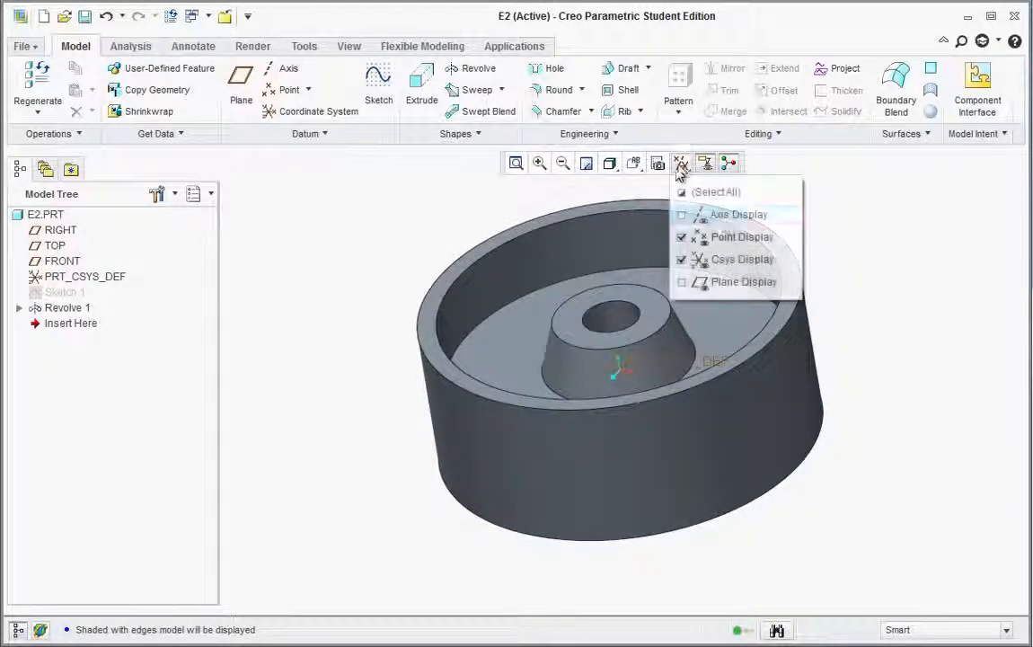
{"action": "left_click", "coordinate": [707, 259]}
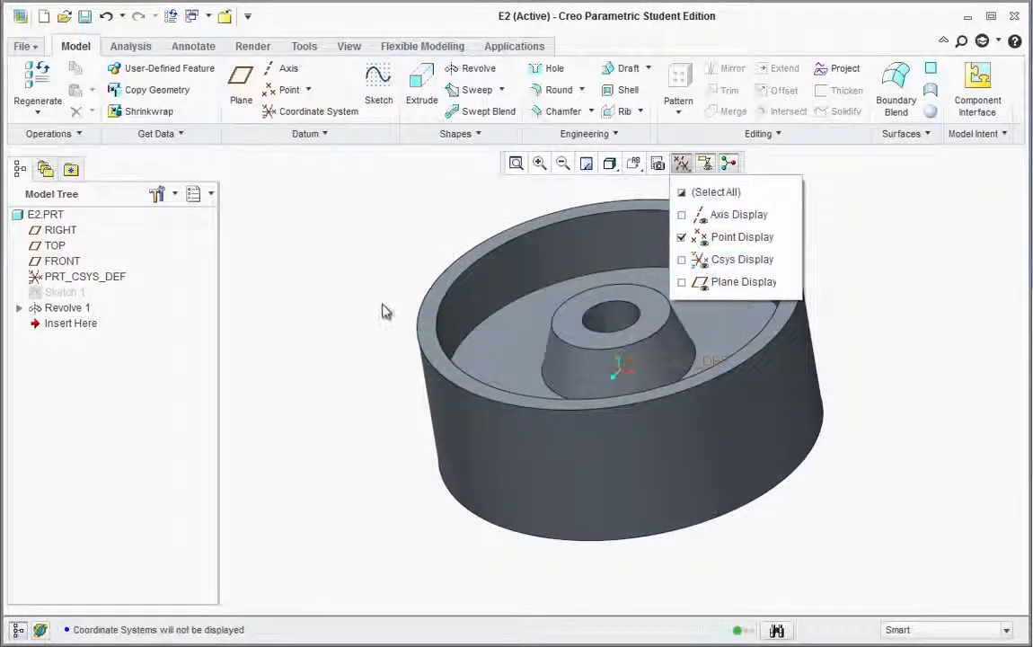
{"action": "mouse_move", "coordinate": [322, 320]}
{"action": "middle_mouse_down"}
{"action": "mouse_move", "coordinate": [322, 333]}
{"action": "mouse_move", "coordinate": [353, 350]}
{"action": "mouse_move", "coordinate": [346, 327]}
{"action": "mouse_move", "coordinate": [359, 343]}
{"action": "middle_mouse_up"}
{"action": "left_click", "coordinate": [729, 162]}
{"action": "scroll", "coordinate": [368, 323], "scroll_direction": "up", "scroll_amount": 4}
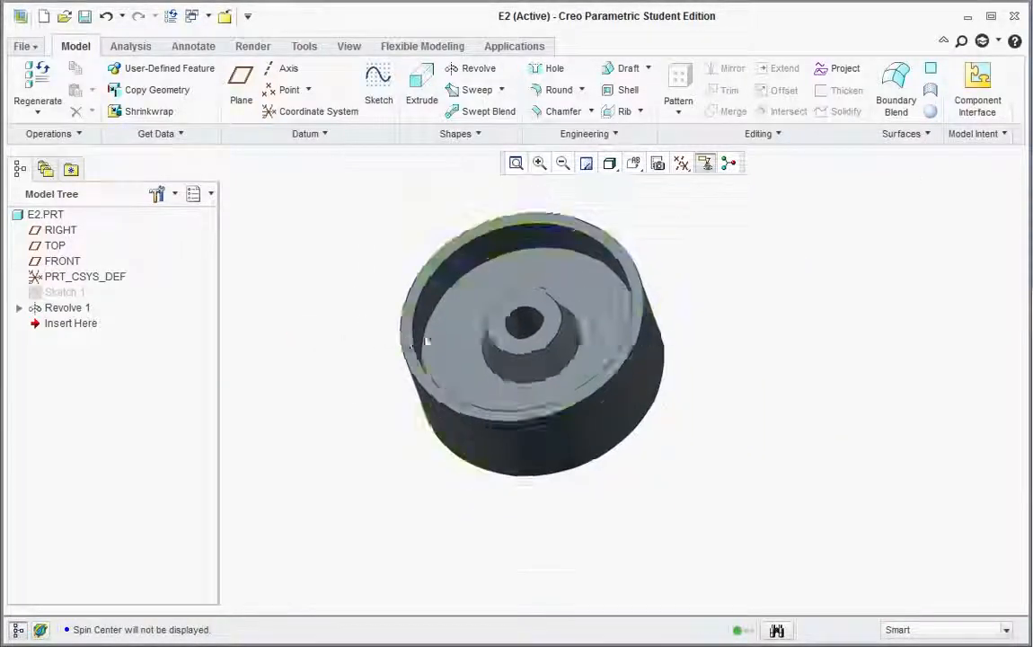
{"action": "scroll", "coordinate": [576, 271], "scroll_direction": "down", "scroll_amount": 2}
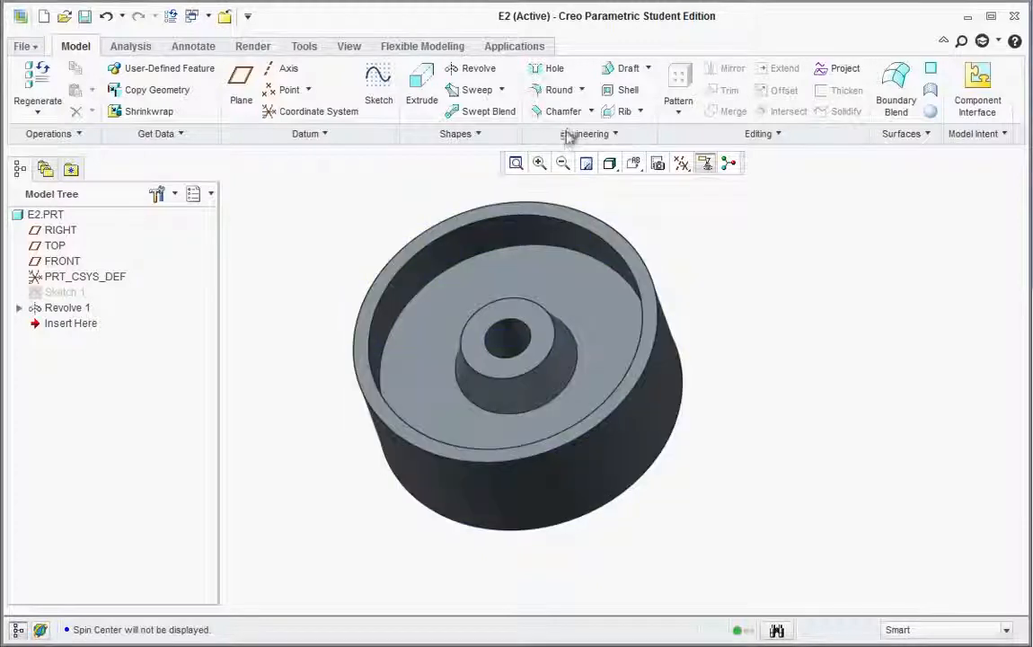
- Round the inner and outer edges of the rim on both sides of the wheel with a 0.10 radius
{"action": "left_click", "coordinate": [555, 90]}
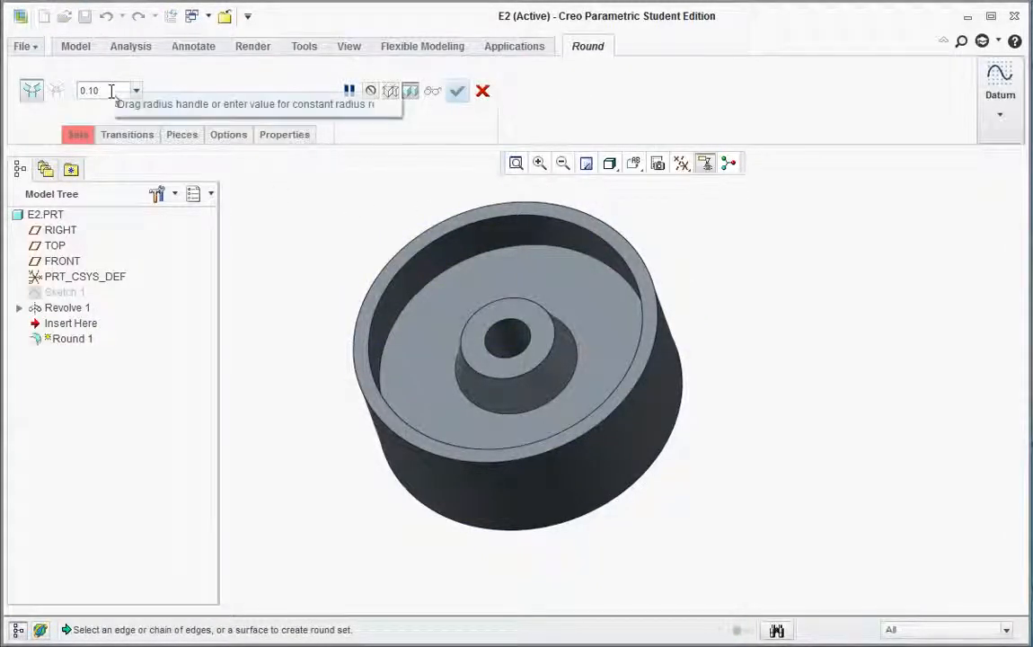
{"action": "left_click", "coordinate": [359, 393]}
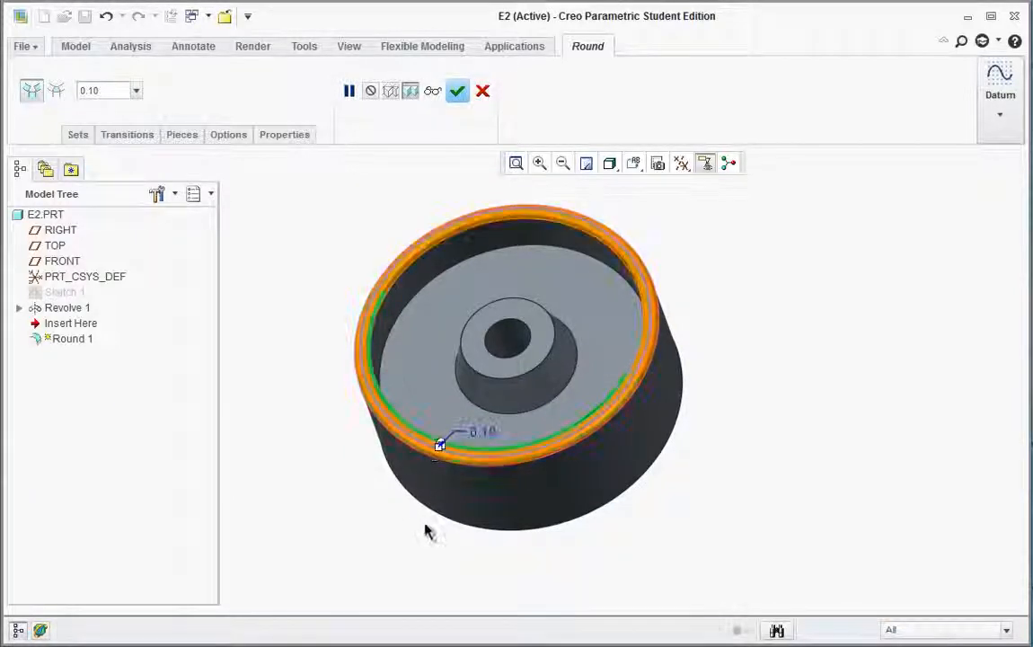
{"action": "mouse_move", "coordinate": [426, 530]}
{"action": "middle_mouse_down"}
{"action": "mouse_move", "coordinate": [428, 452]}
{"action": "mouse_move", "coordinate": [410, 429]}
{"action": "mouse_move", "coordinate": [422, 476]}
{"action": "middle_mouse_up"}
{"action": "scroll", "coordinate": [541, 614], "scroll_direction": "up", "scroll_amount": 2}
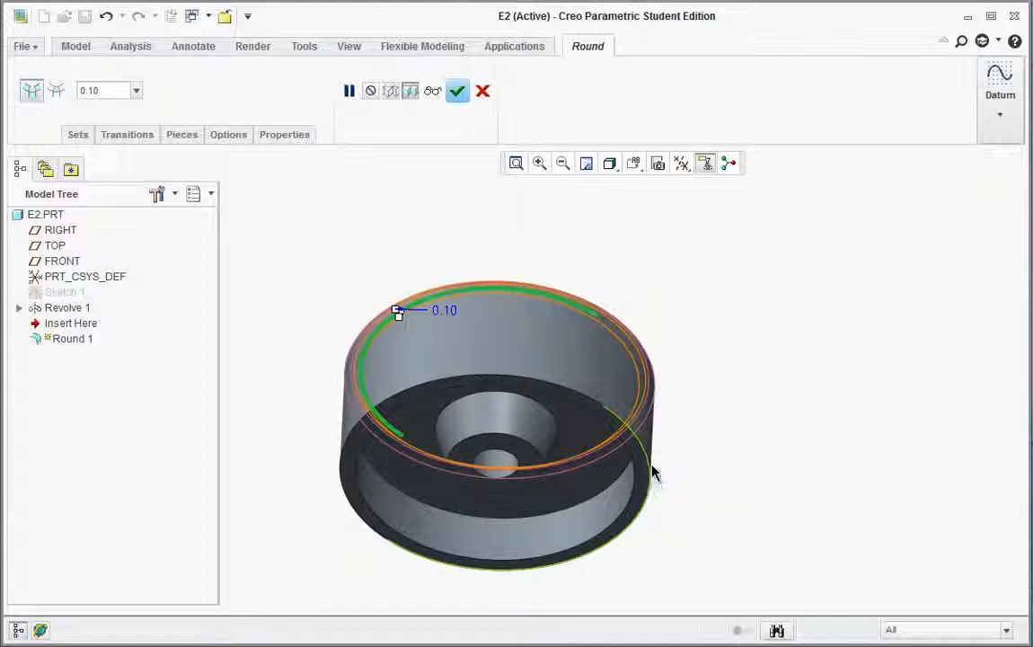
{"action": "left_click", "coordinate": [652, 473]}
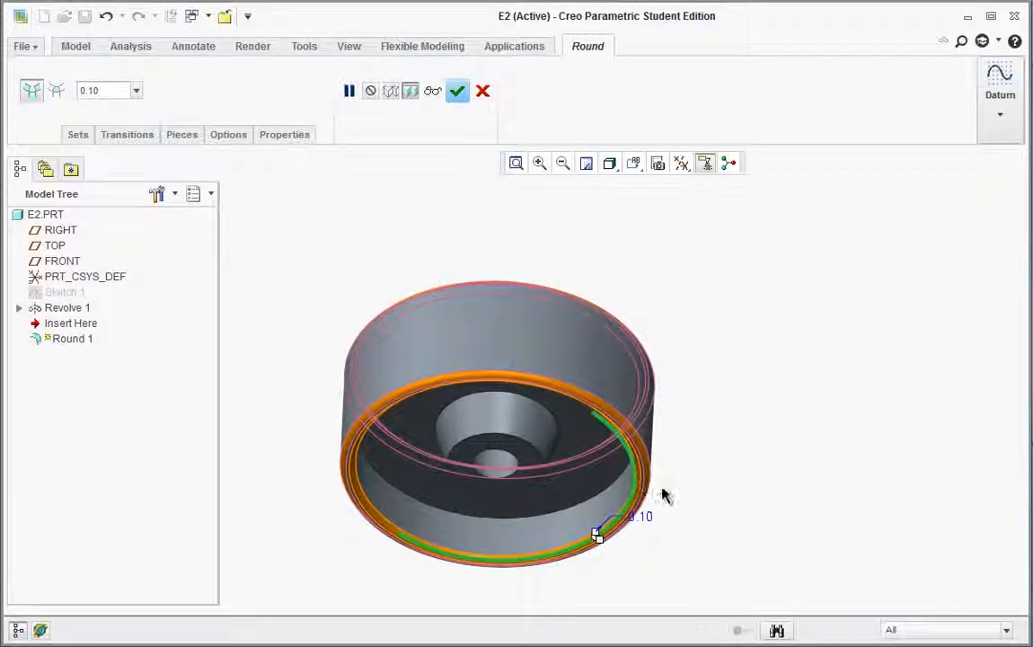
{"action": "scroll", "coordinate": [666, 491], "scroll_direction": "up", "scroll_amount": 1}
{"action": "scroll", "coordinate": [548, 545], "scroll_direction": "down", "scroll_amount": 2}
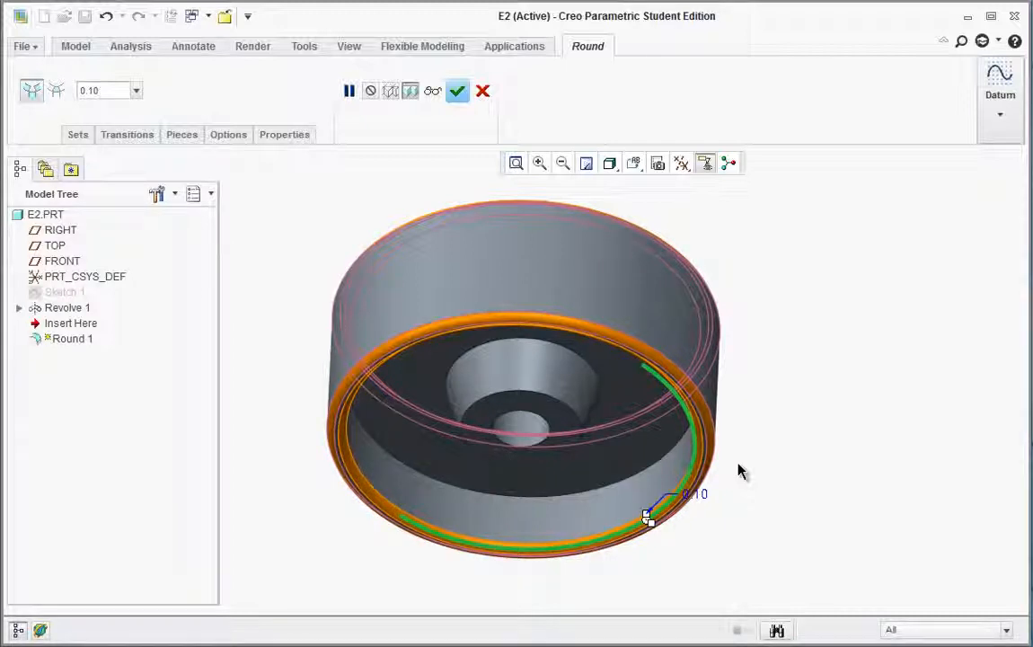
{"action": "mouse_move", "coordinate": [768, 447]}
{"action": "middle_mouse_down"}
{"action": "mouse_move", "coordinate": [768, 508]}
{"action": "mouse_move", "coordinate": [761, 431]}
{"action": "middle_mouse_up"}
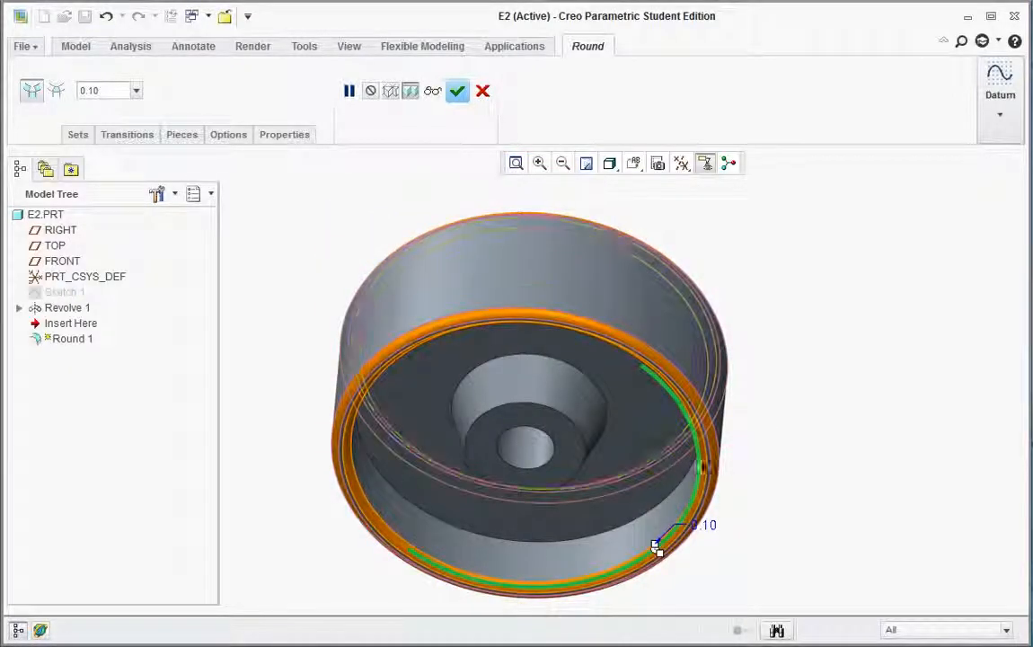
{"action": "left_click", "coordinate": [467, 95]}
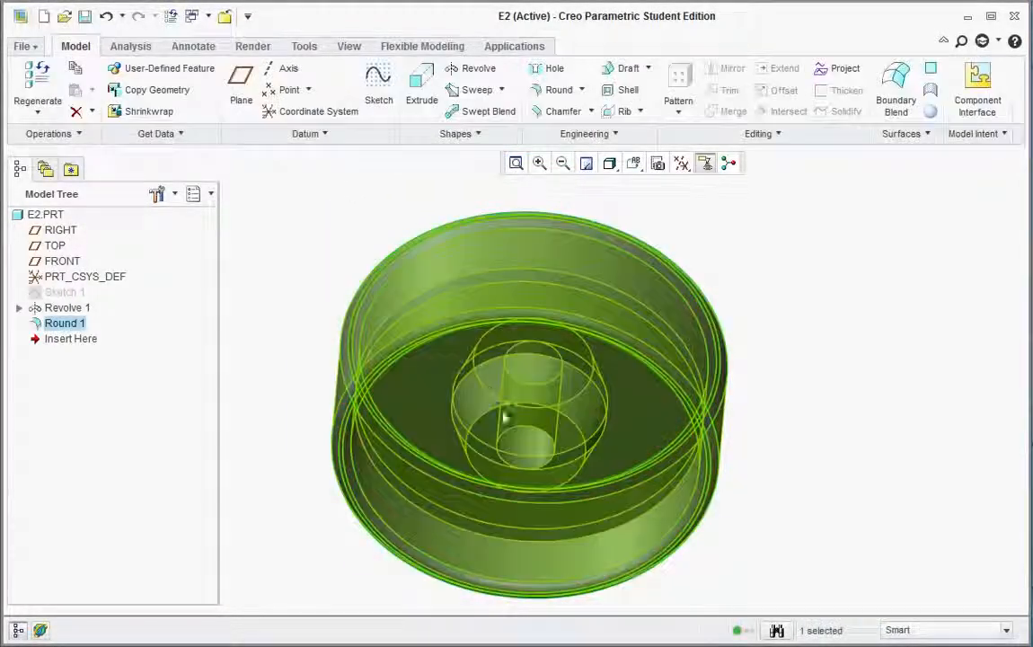
- Round the inside corners where the rim meets the web on both sides of the wheel with a 0.56 radius
{"action": "middle_click_drag", "start_coordinate": [503, 415], "coordinate": [606, 341]}
{"action": "left_click", "coordinate": [719, 314]}
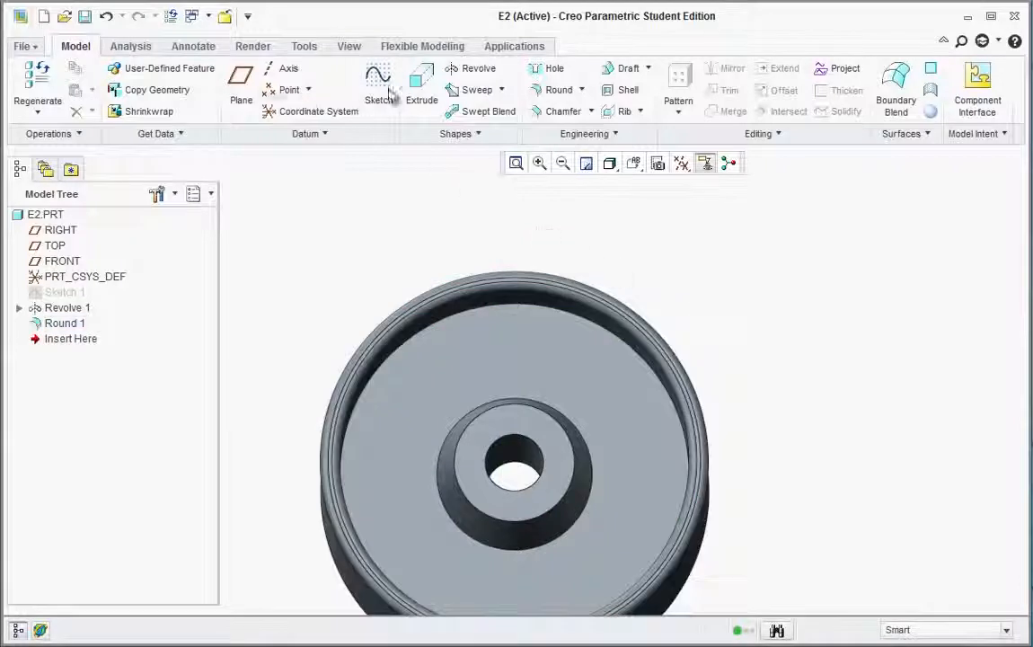
{"action": "left_click", "coordinate": [553, 94]}
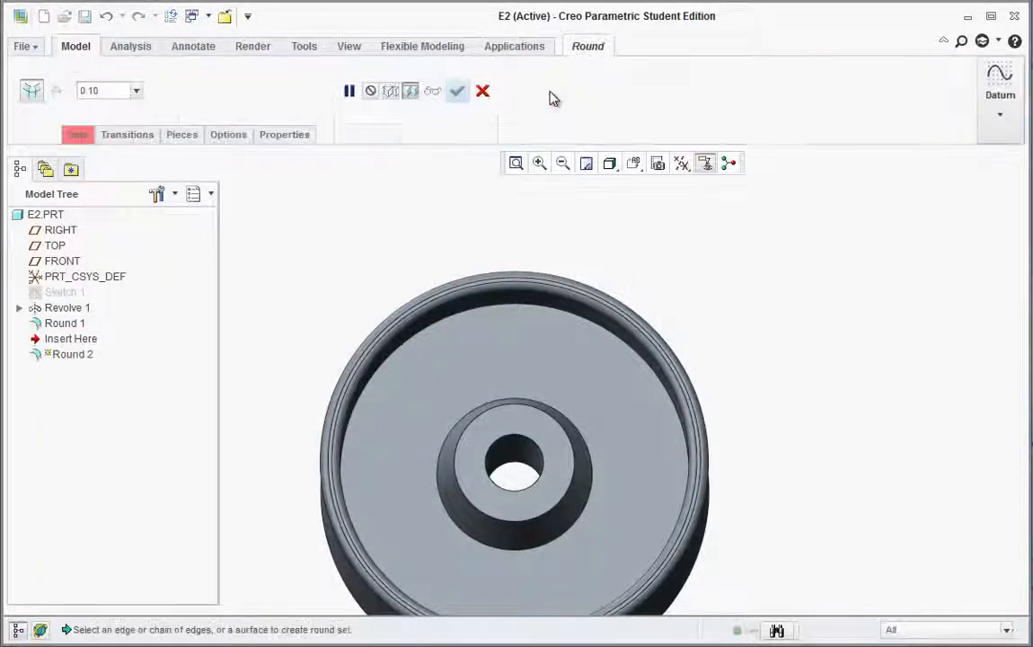
{"action": "left_click", "coordinate": [106, 89]}
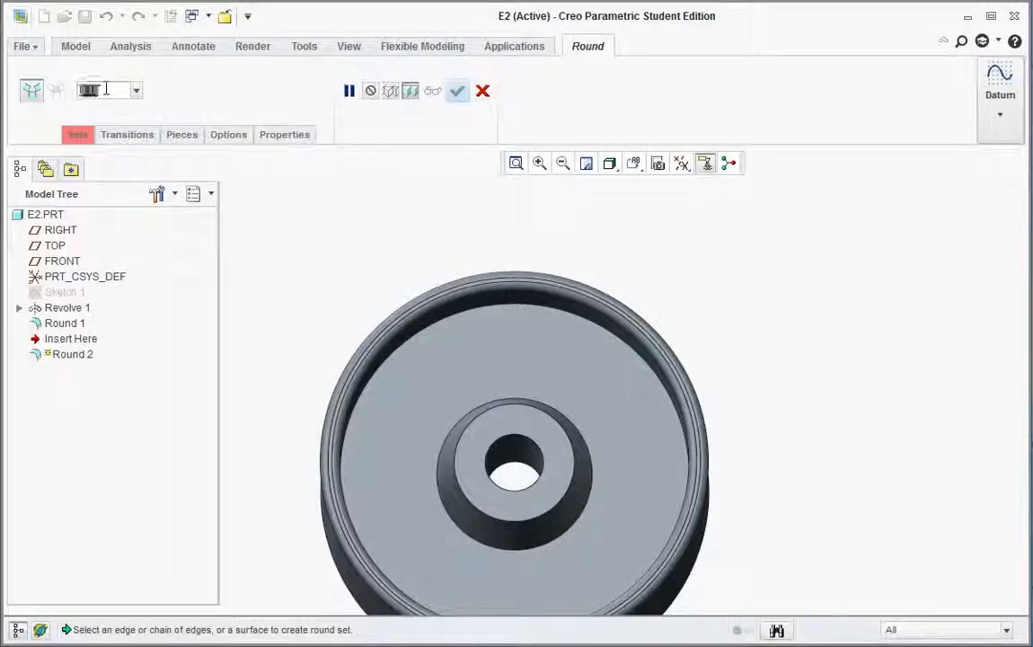
{"action": "mouse_move", "coordinate": [406, 341]}
{"action": "middle_mouse_down"}
{"action": "mouse_move", "coordinate": [549, 373]}
{"action": "mouse_move", "coordinate": [535, 387]}
{"action": "mouse_move", "coordinate": [590, 373]}
{"action": "middle_mouse_up"}
{"action": "left_click", "coordinate": [593, 370]}
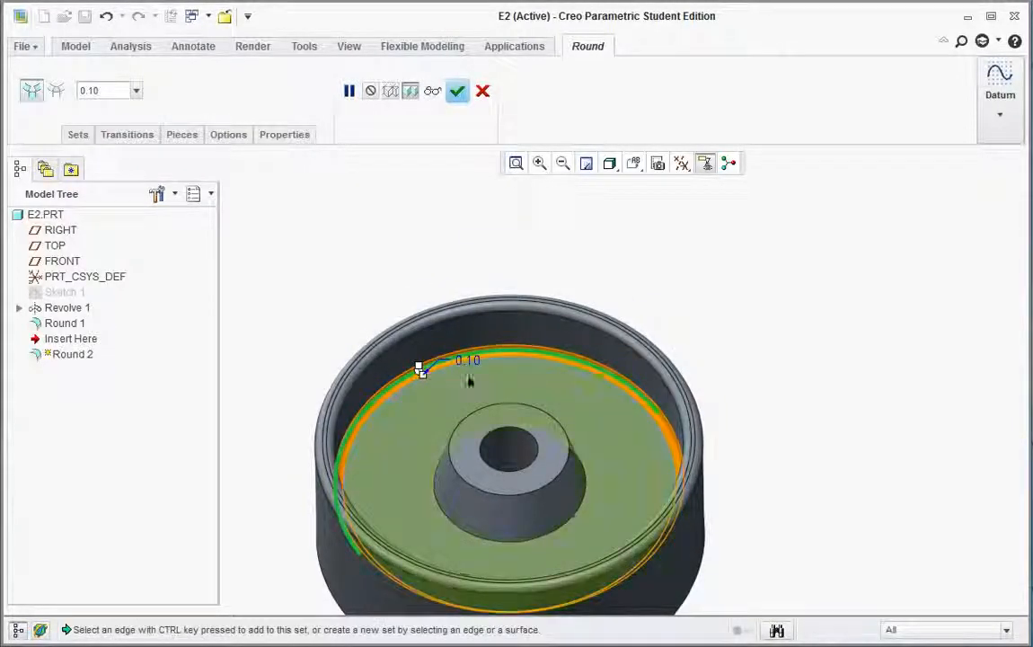
{"action": "left_click_drag", "start_coordinate": [419, 369], "coordinate": [441, 397]}
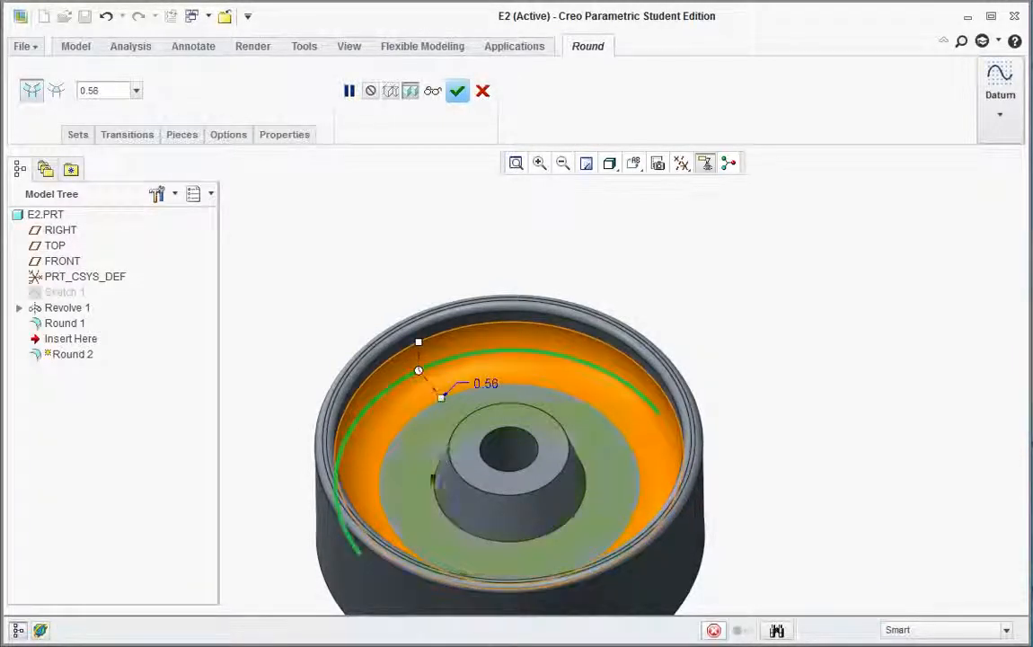
{"action": "middle_click_drag", "start_coordinate": [417, 455], "coordinate": [528, 387]}
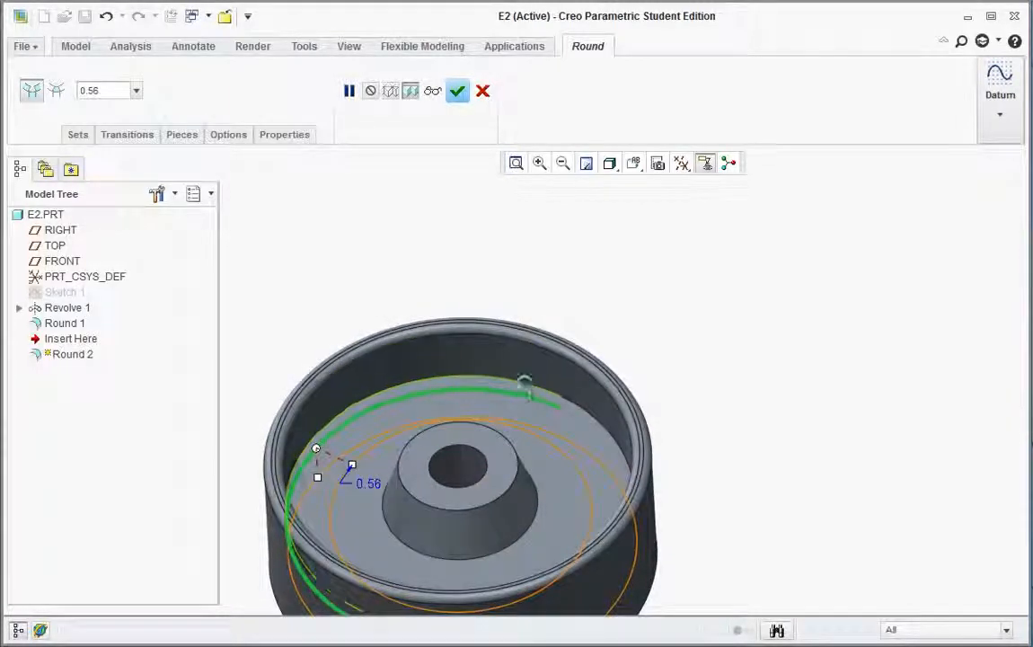
{"action": "middle_click_drag", "start_coordinate": [556, 334], "coordinate": [403, 267]}
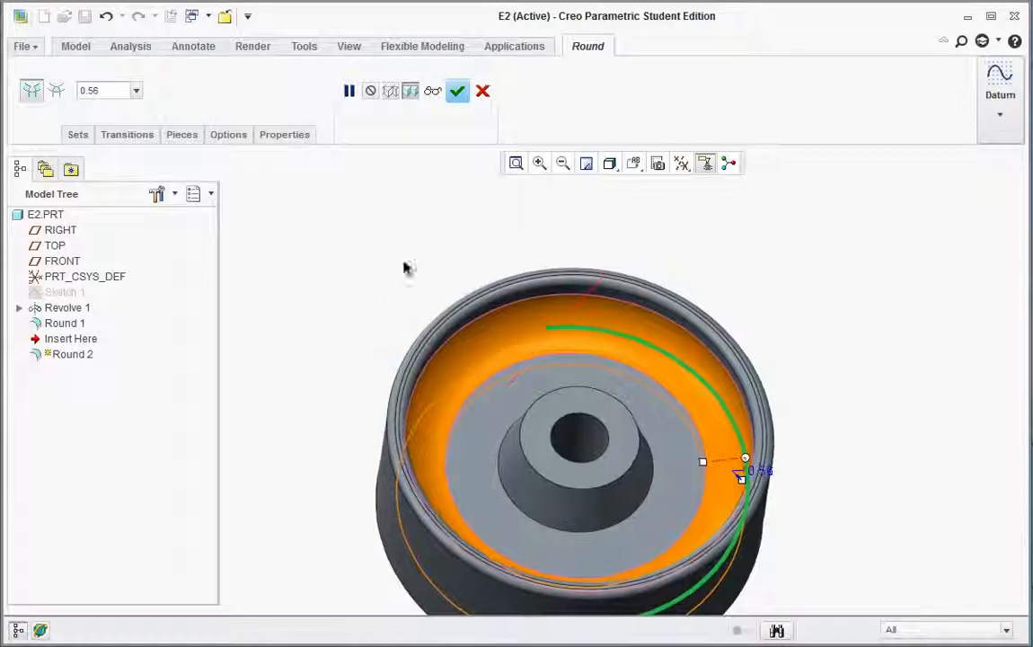
{"action": "left_click", "coordinate": [457, 90]}
{"action": "left_click", "coordinate": [408, 277]}
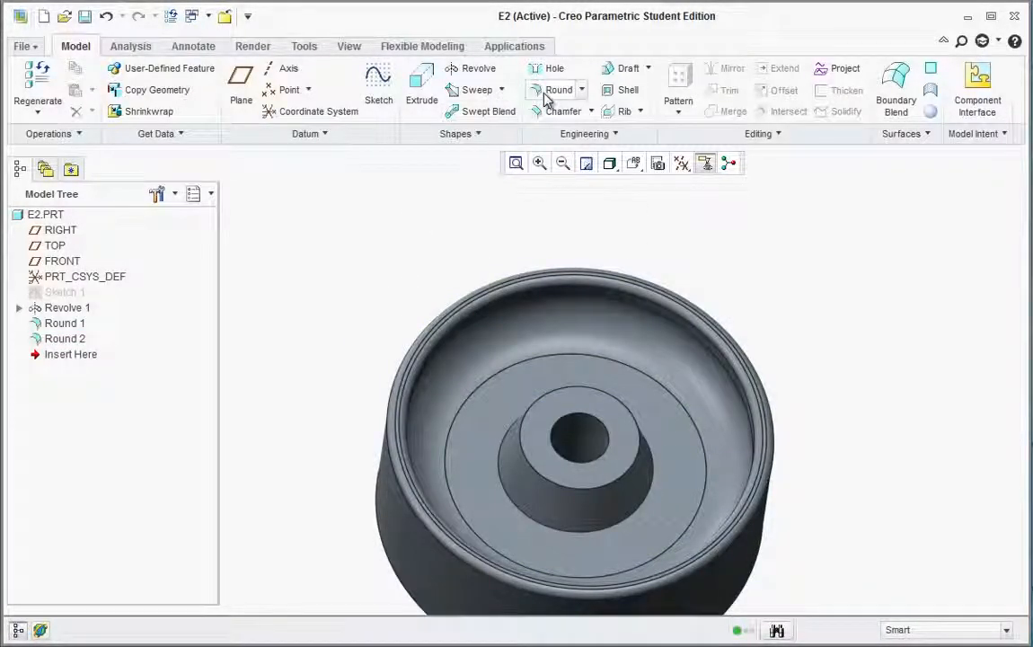
- Round the edges where the hub meets the web on both sides of the wheel with a 0.10 radius
{"action": "left_click", "coordinate": [550, 90]}
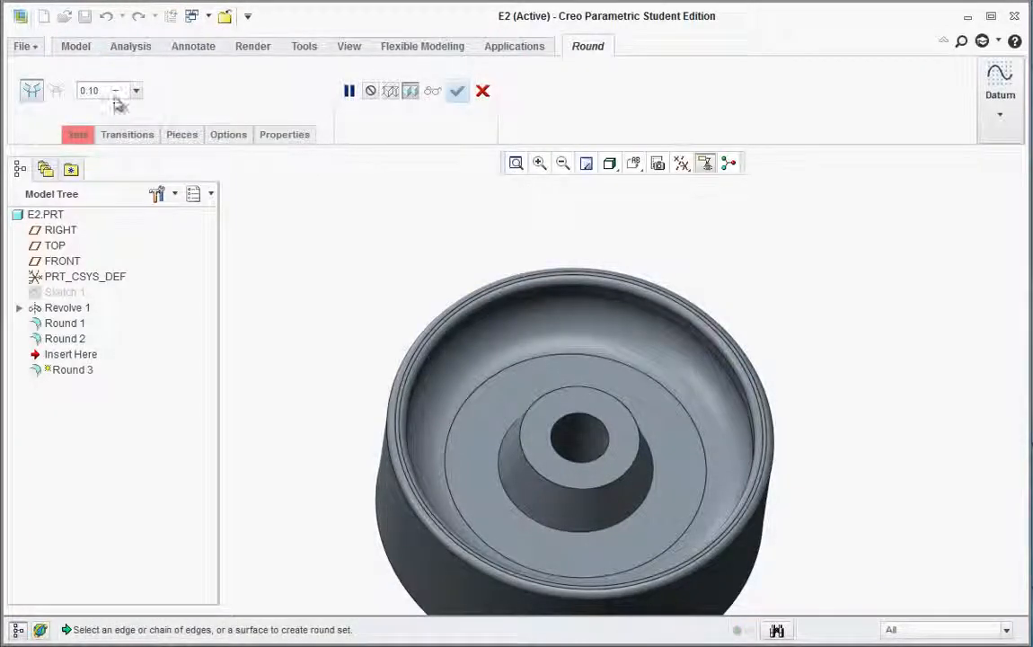
{"action": "left_click", "coordinate": [512, 503]}
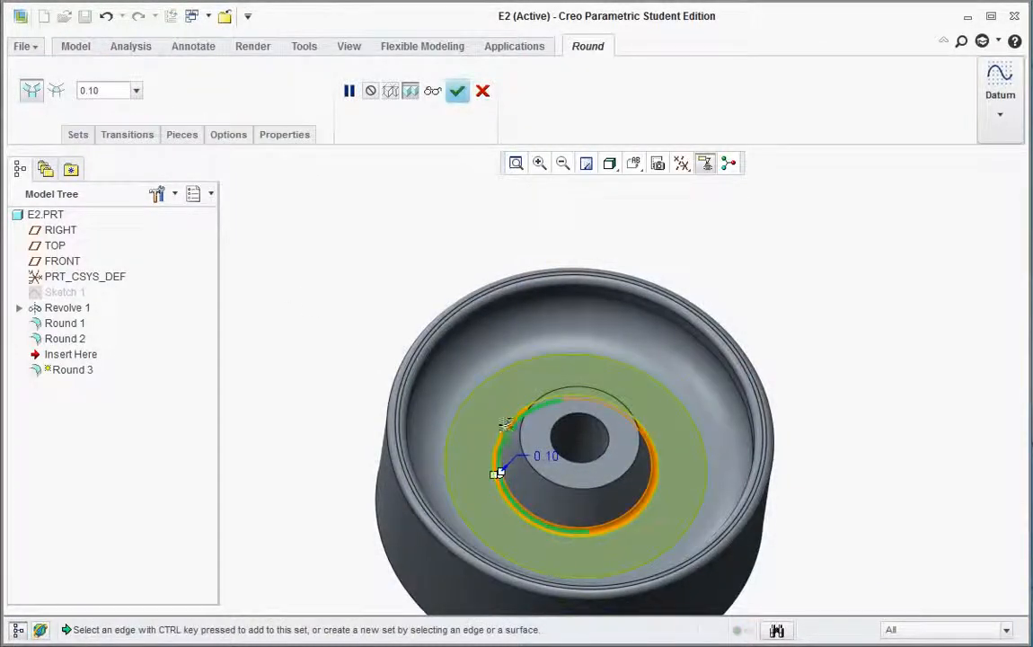
{"action": "middle_click_drag", "start_coordinate": [496, 468], "coordinate": [517, 473]}
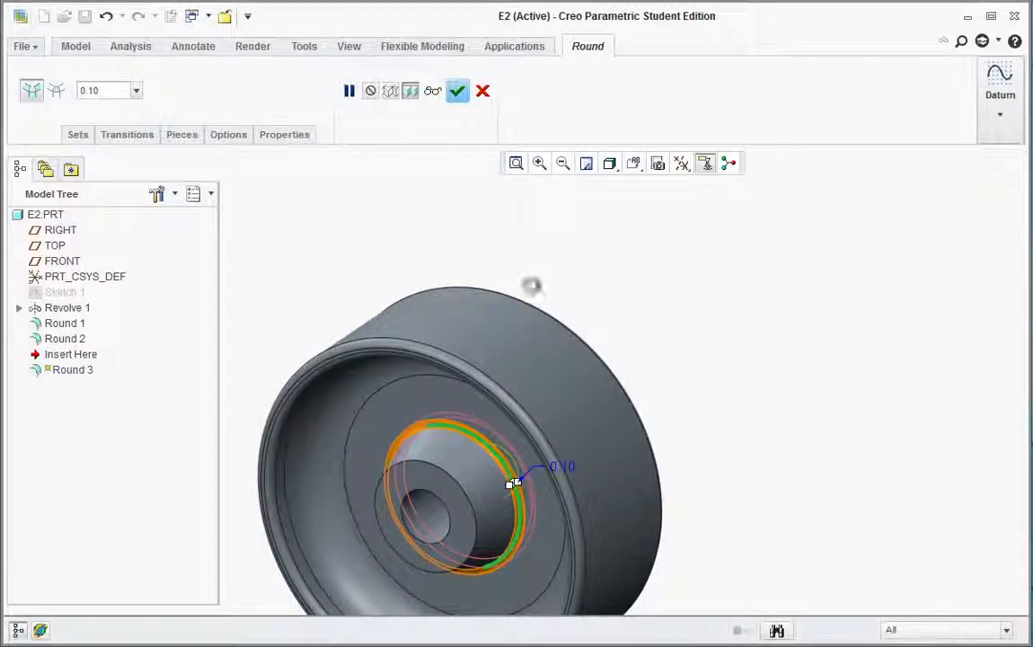
{"action": "middle_click", "coordinate": [531, 293]}
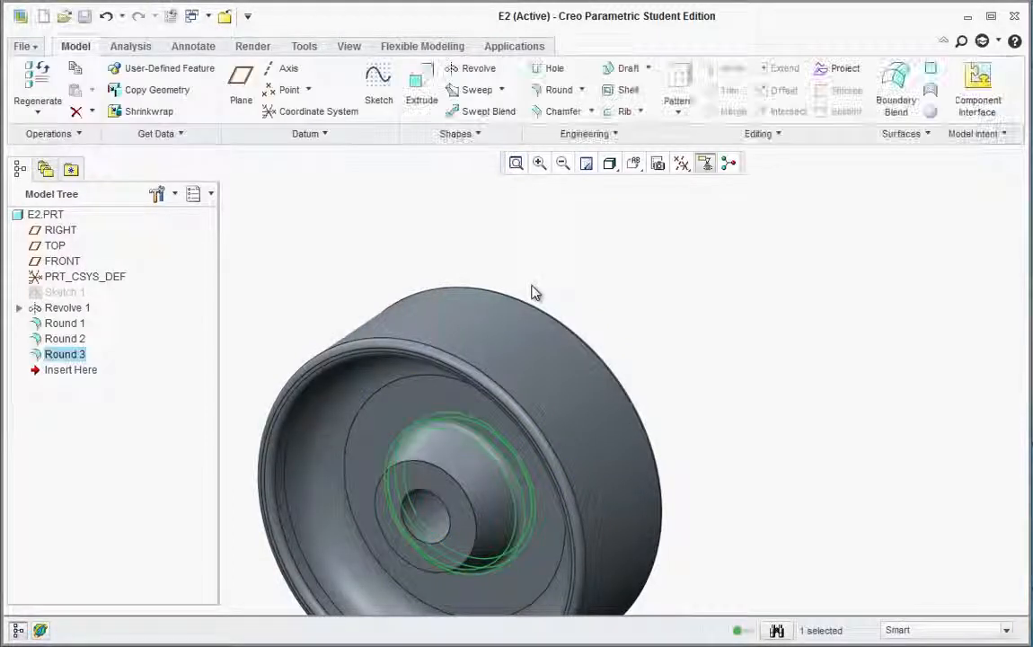
- Redefine the first rim round to also include the outer end edges of the hub on both sides, keeping the 0.10 radius
{"action": "right_click", "coordinate": [66, 323]}
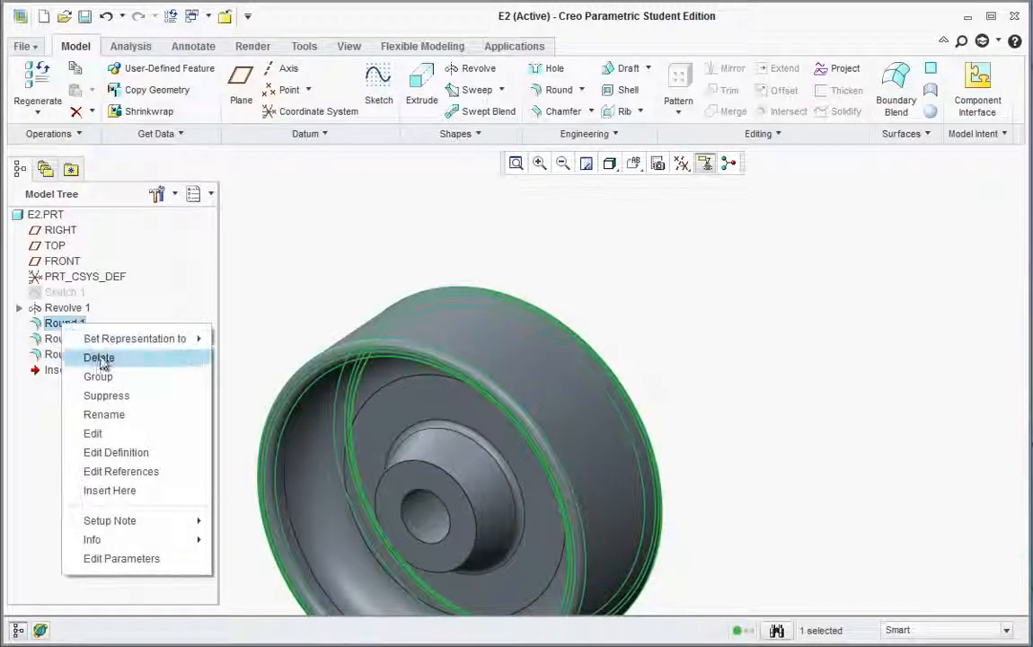
{"action": "left_click", "coordinate": [110, 451]}
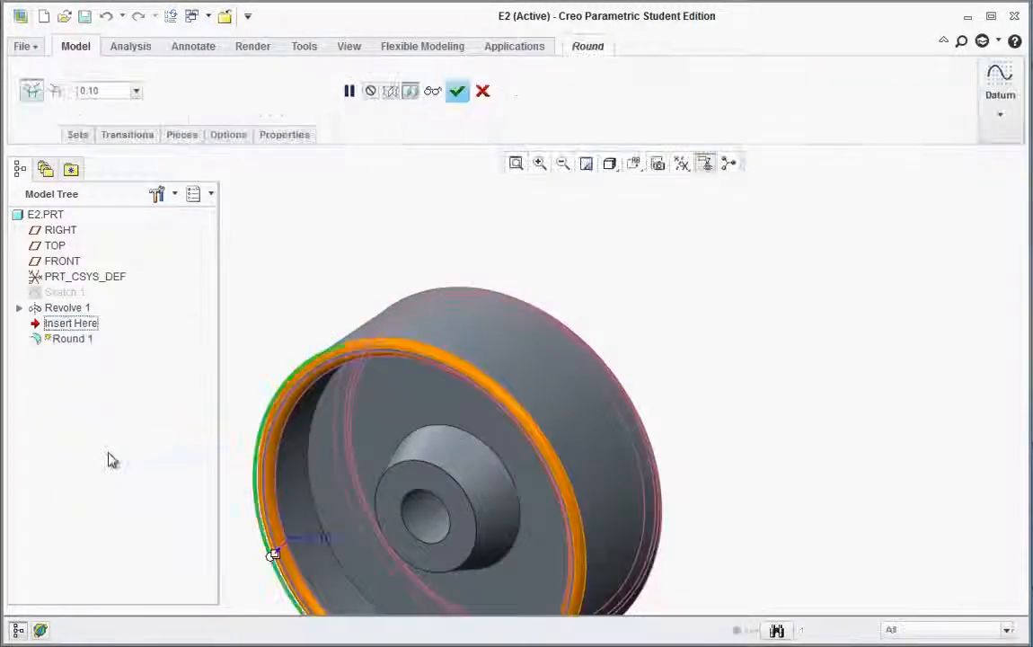
{"action": "scroll", "coordinate": [229, 438], "scroll_direction": "up", "scroll_amount": 2}
{"action": "scroll", "coordinate": [324, 552], "scroll_direction": "down", "scroll_amount": 3}
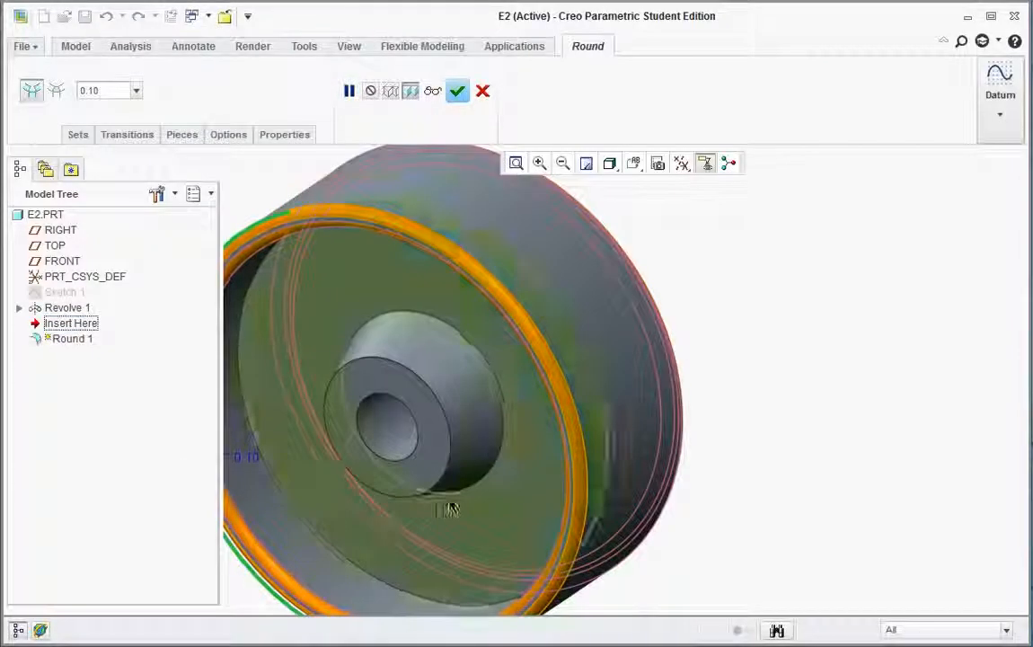
{"action": "left_click", "coordinate": [454, 458]}
{"action": "middle_click_drag", "start_coordinate": [595, 414], "coordinate": [624, 395]}
{"action": "left_click", "coordinate": [784, 297]}
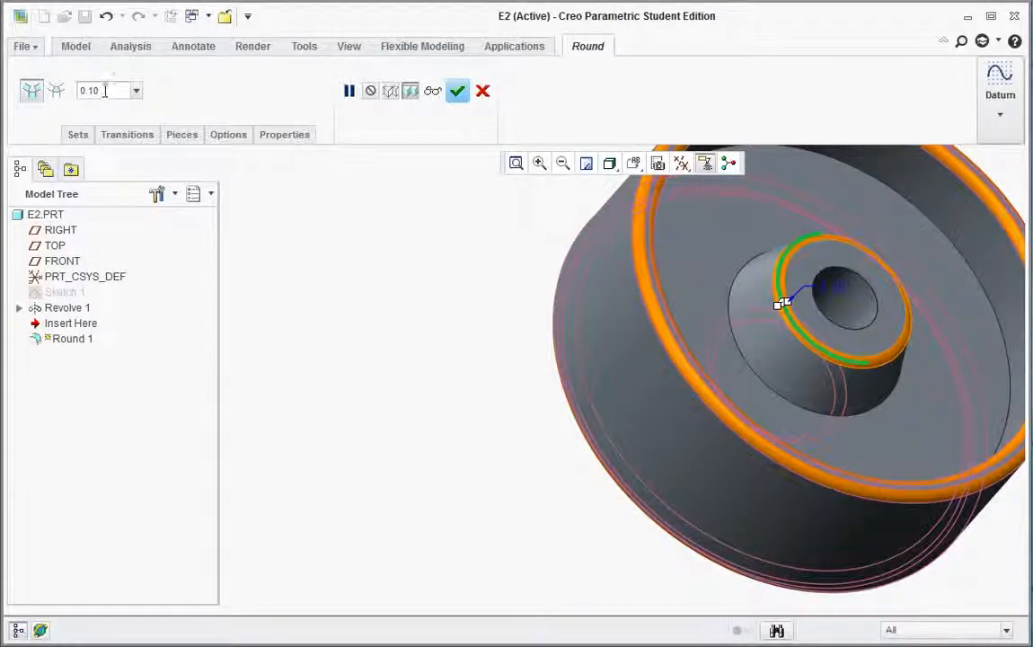
{"action": "left_click", "coordinate": [461, 95]}
- Inspect the rounded wheel and return it to the standard orientation
{"action": "scroll", "coordinate": [456, 461], "scroll_direction": "up", "scroll_amount": 3}
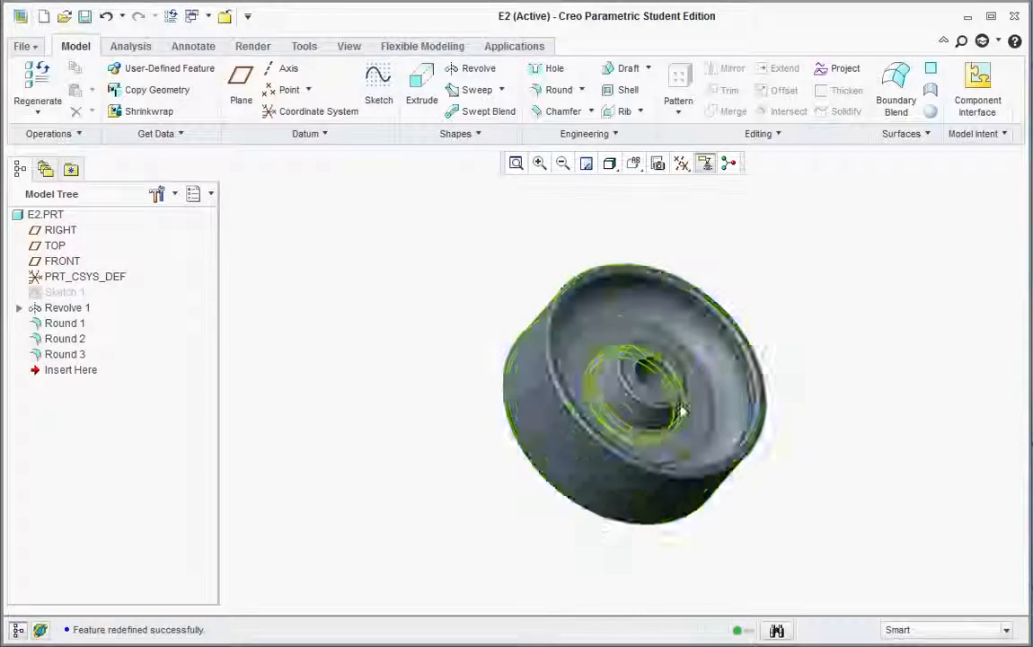
{"action": "scroll", "coordinate": [683, 410], "scroll_direction": "down", "scroll_amount": 3}
{"action": "middle_click_drag", "start_coordinate": [690, 394], "coordinate": [696, 294]}
{"action": "left_click", "coordinate": [635, 165]}
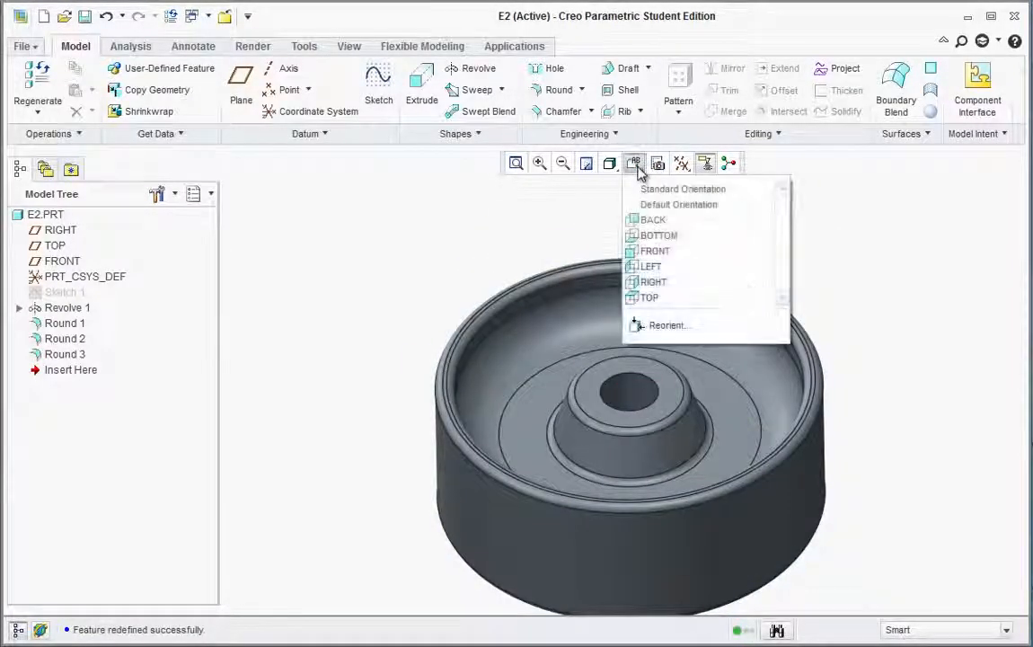
{"action": "left_click", "coordinate": [650, 189]}
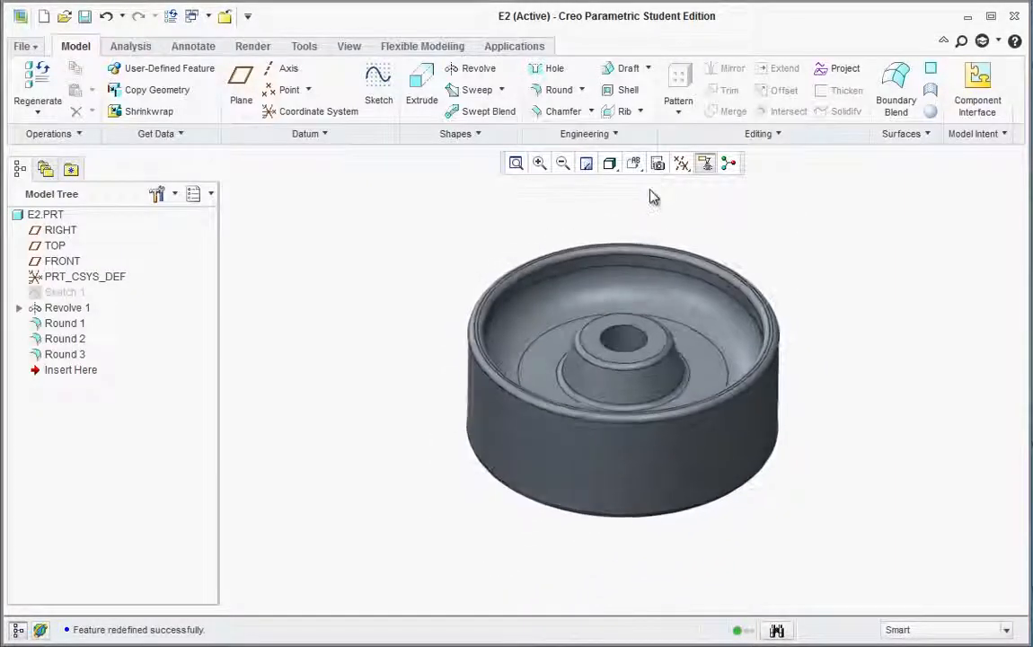
{"action": "scroll", "coordinate": [839, 437], "scroll_direction": "down", "scroll_amount": 2}
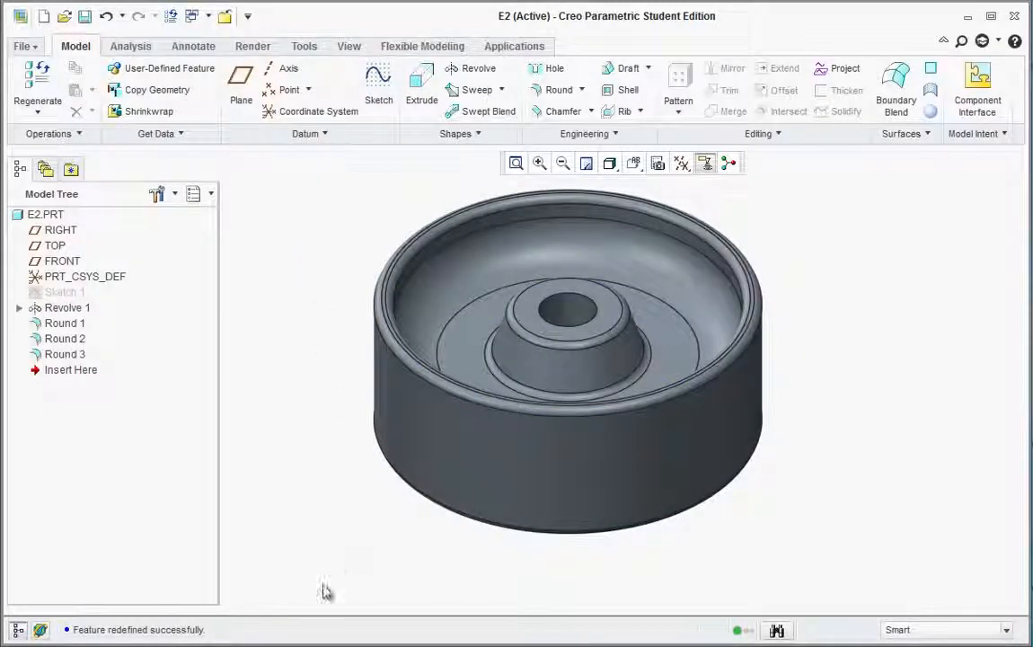
- Switch to the exercise PDF, examine the dimensions and origin on the Lab 2 drawing, and return to Creo Parametric
{"action": "left_click", "coordinate": [346, 644]}
{"action": "scroll", "coordinate": [464, 424], "scroll_direction": "down", "scroll_amount": 5}
{"action": "scroll", "coordinate": [463, 414], "scroll_direction": "down", "scroll_amount": 15}
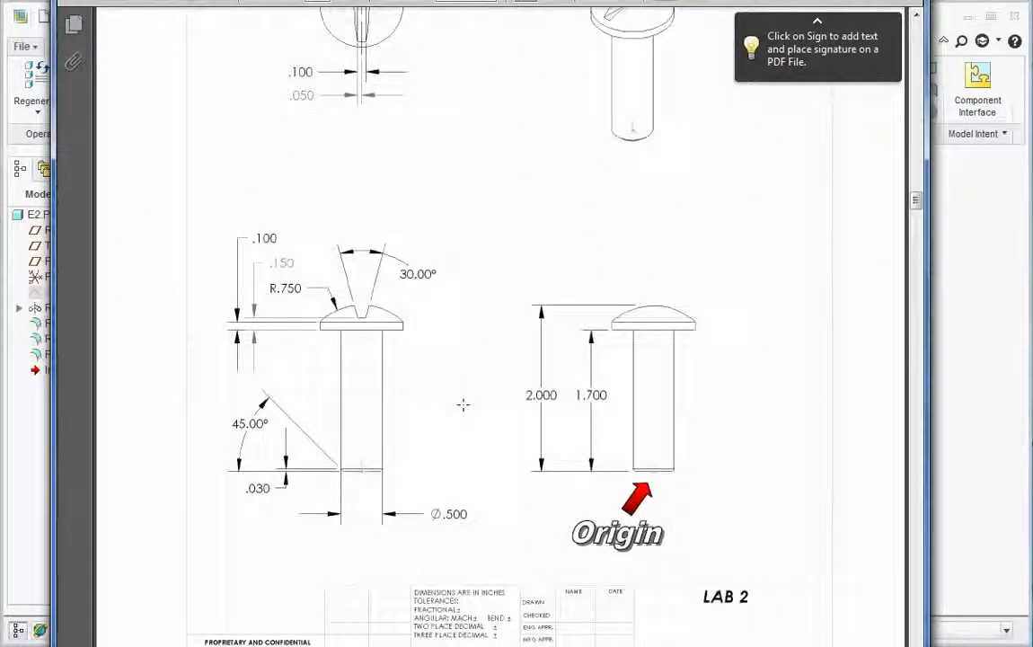
{"action": "scroll", "coordinate": [464, 404], "scroll_direction": "up", "scroll_amount": 2}
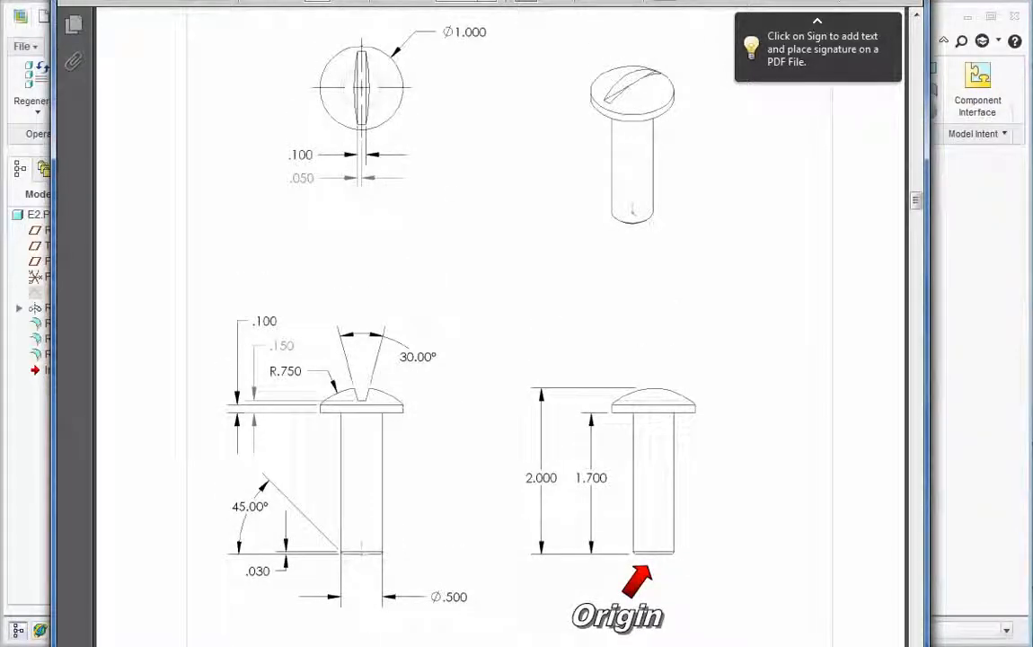
{"action": "scroll", "coordinate": [403, 346], "scroll_direction": "down", "scroll_amount": 1}
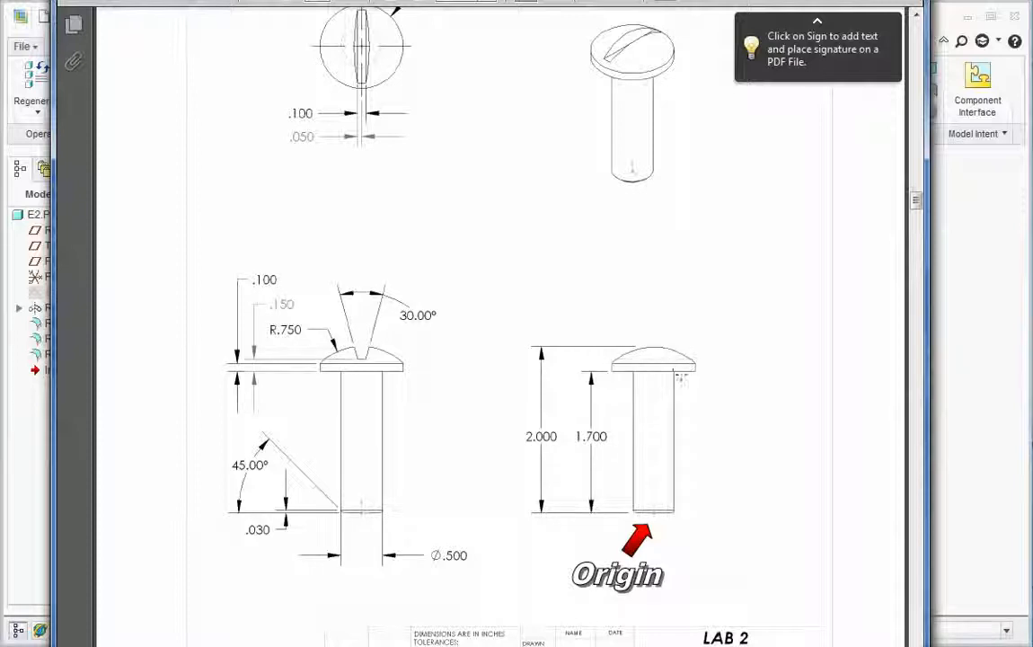
{"action": "left_click", "coordinate": [970, 395]}
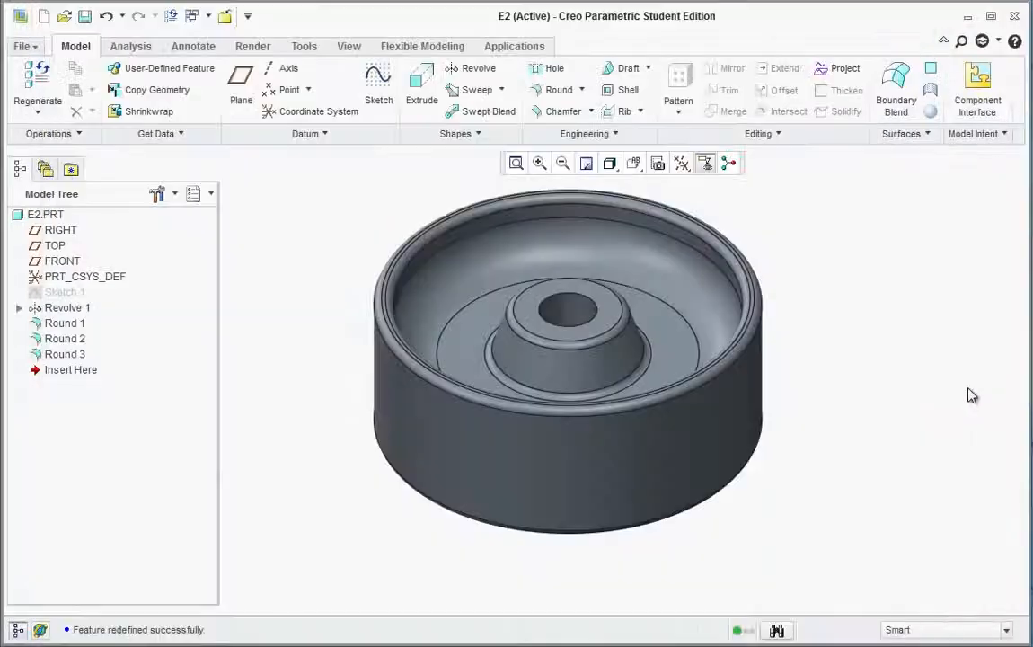
{"action": "left_click", "coordinate": [25, 46]}
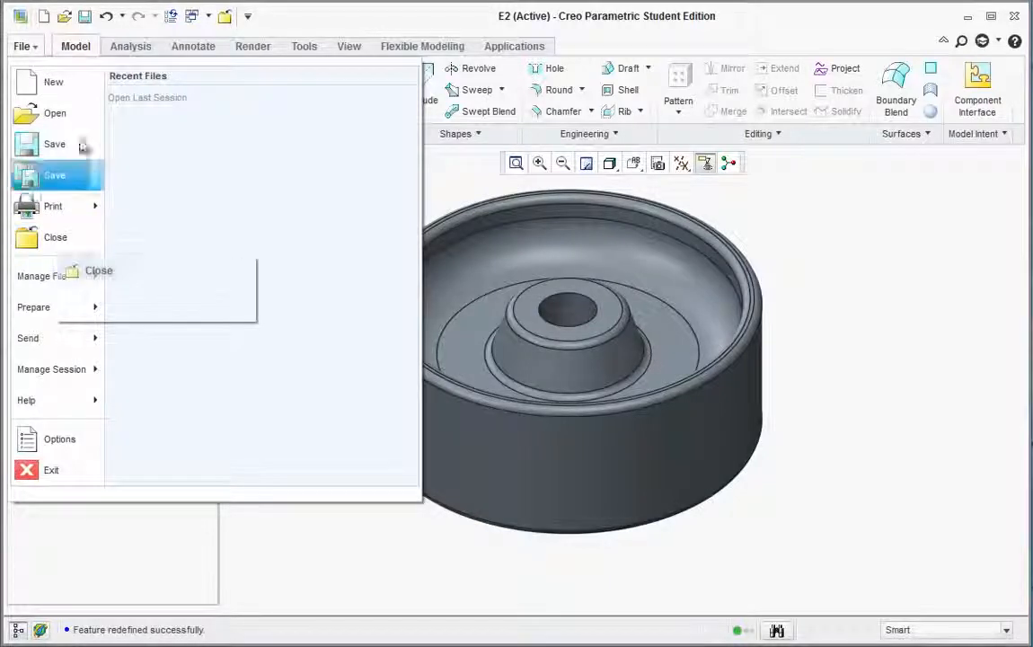
{"action": "left_click", "coordinate": [451, 559]}
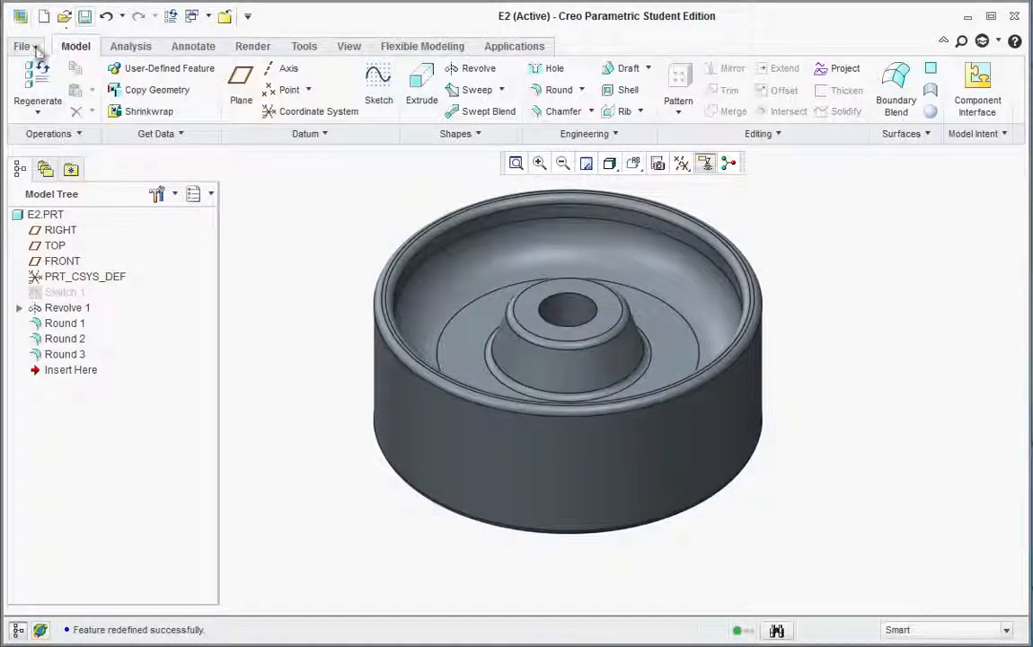
{"action": "left_click", "coordinate": [29, 47]}
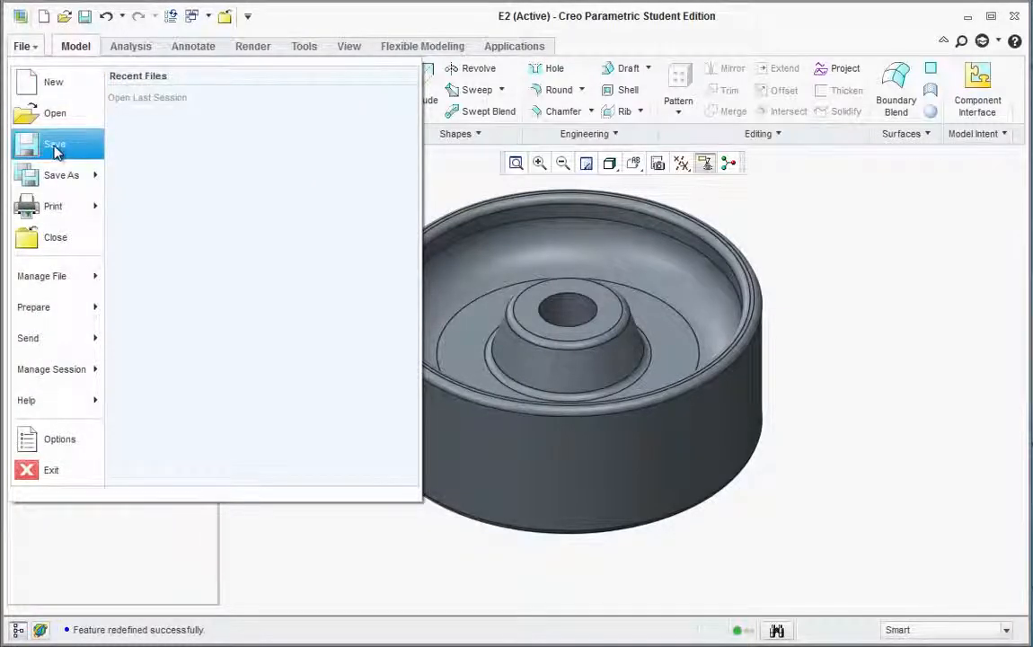
{"action": "left_click", "coordinate": [51, 149]}
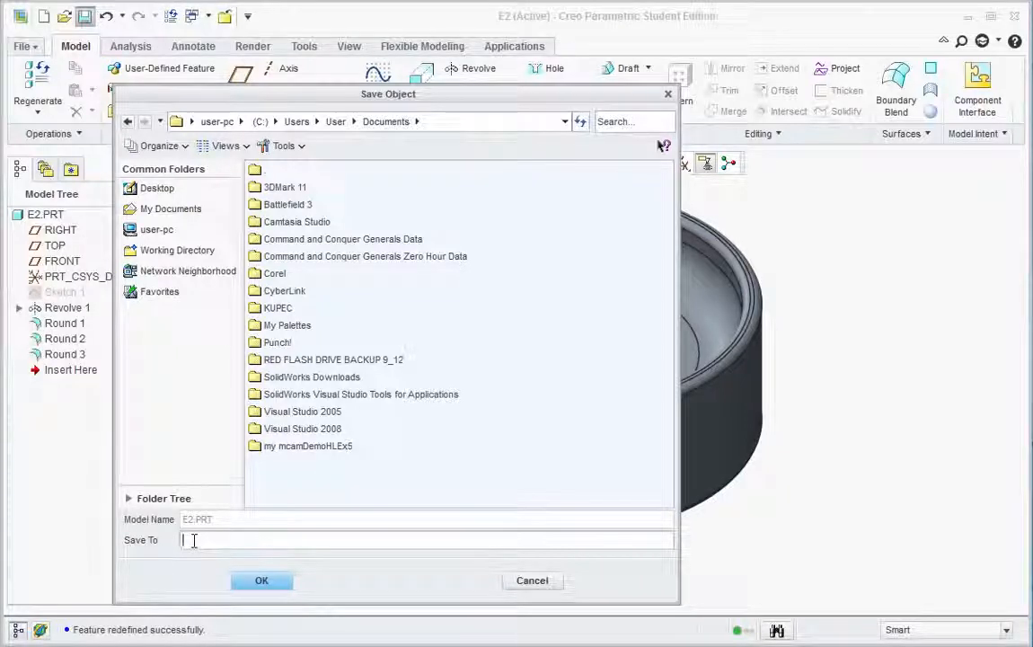
{"action": "left_click", "coordinate": [151, 234]}
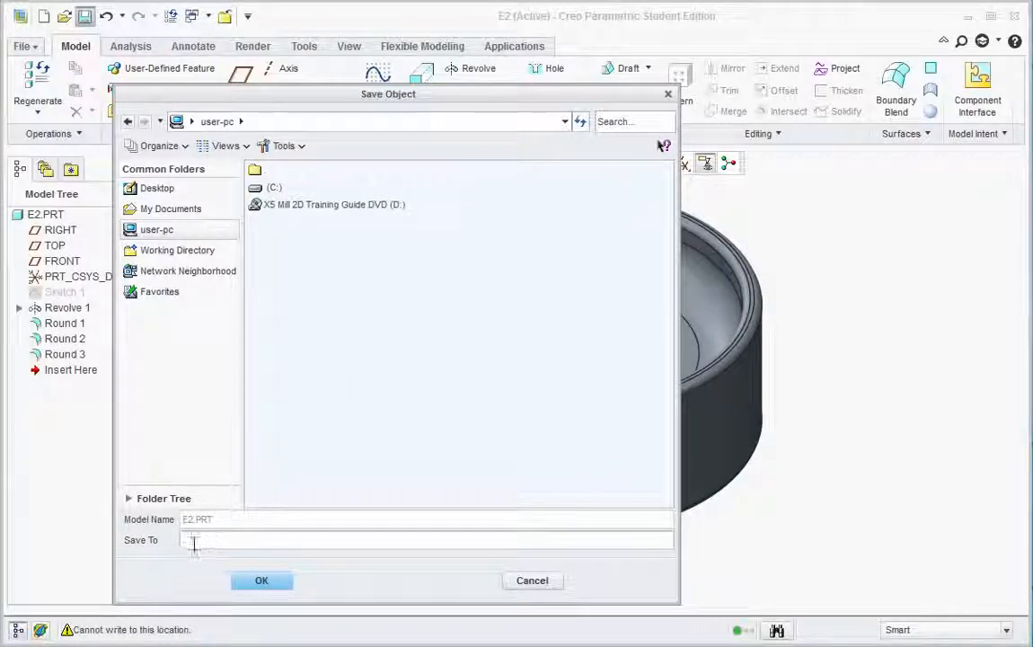
{"action": "left_click", "coordinate": [532, 580]}
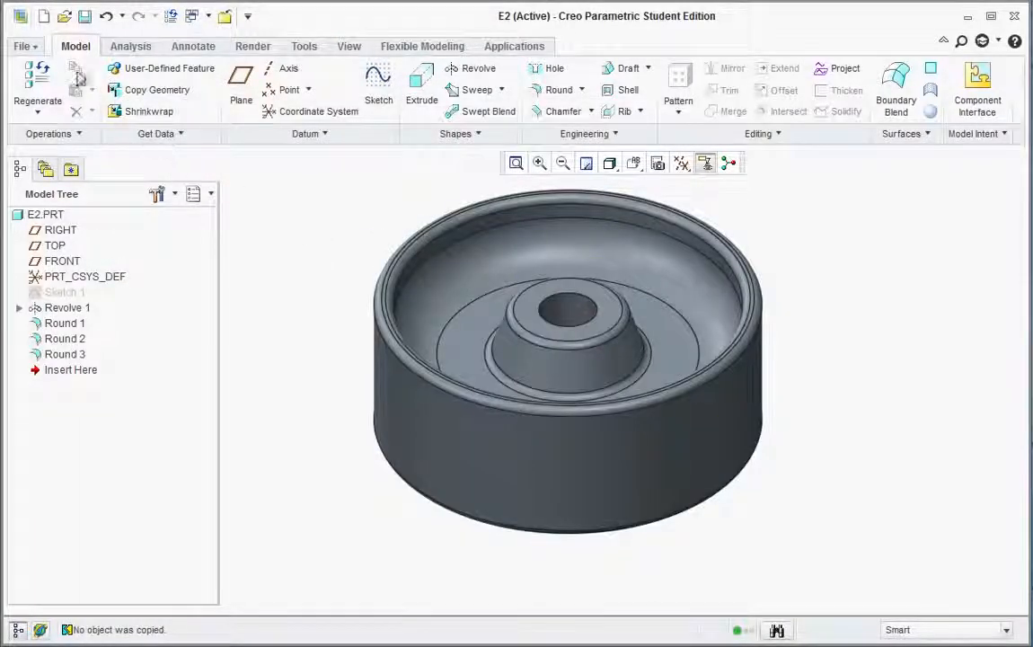
- Close the wheel part and create a new solid part named L2 with the default template
{"action": "left_click", "coordinate": [24, 46]}
{"action": "left_click", "coordinate": [64, 236]}
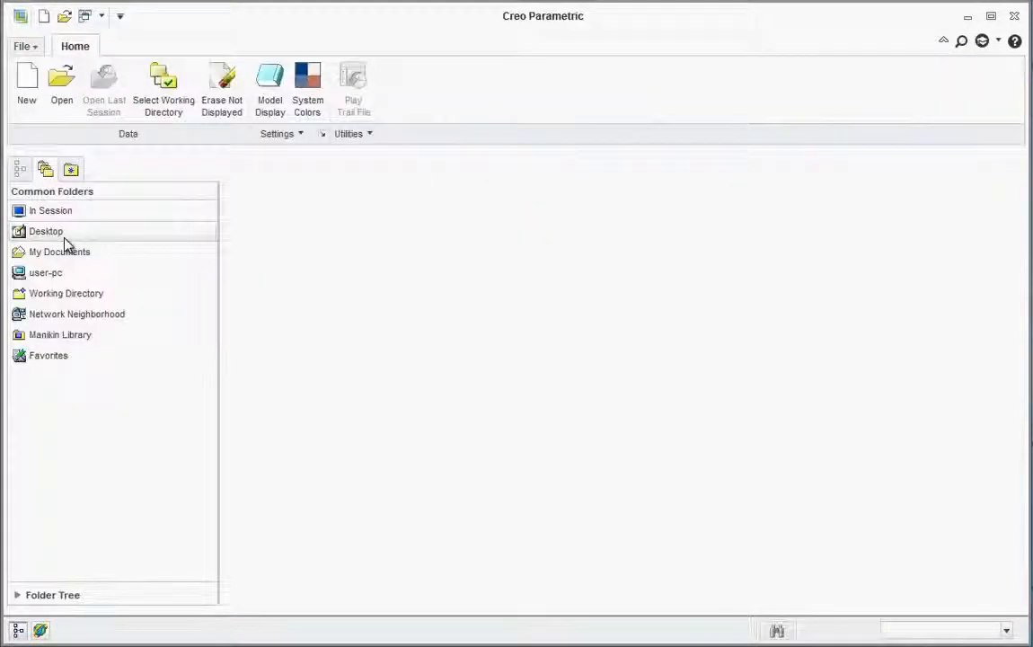
{"action": "left_click", "coordinate": [29, 80]}
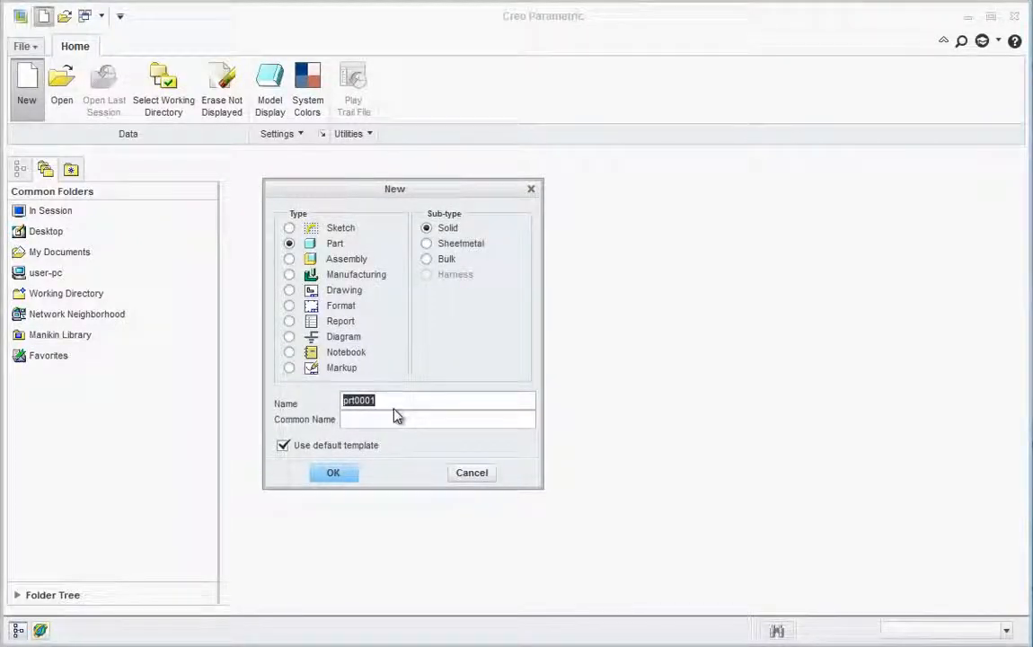
{"action": "type", "text": "L2"}
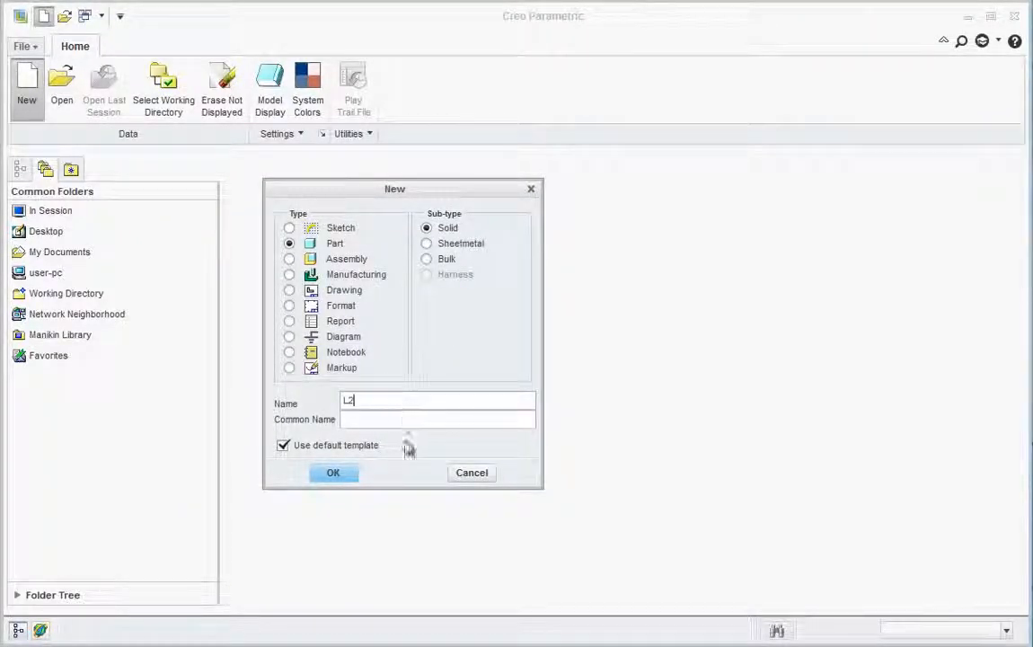
{"action": "left_click", "coordinate": [345, 470]}
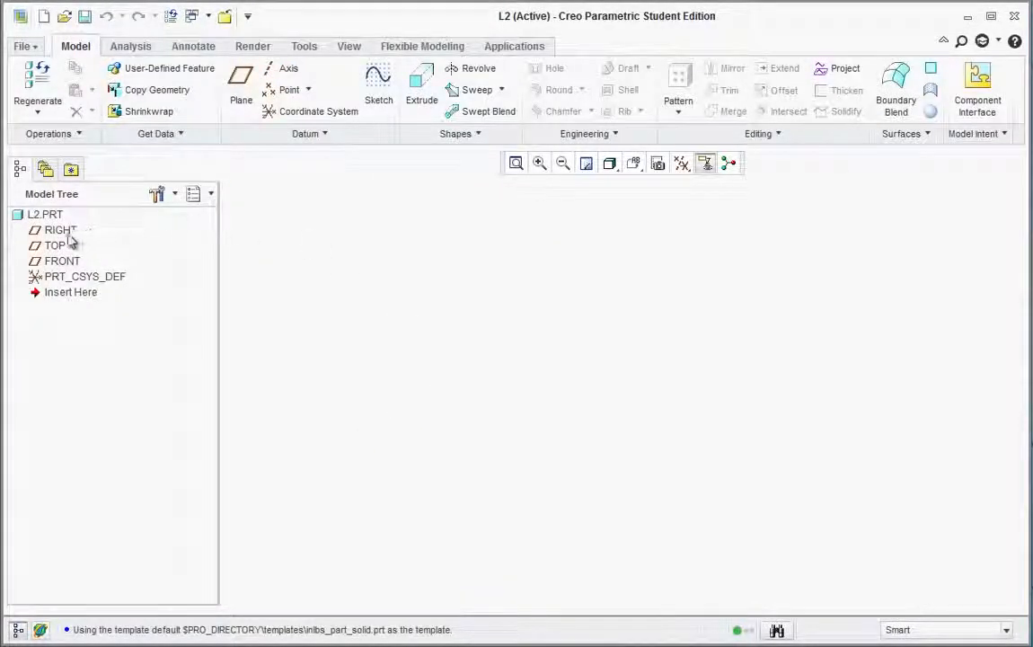
- Start a sketch on the FRONT plane and orient the view to FRONT
{"action": "left_click", "coordinate": [60, 262]}
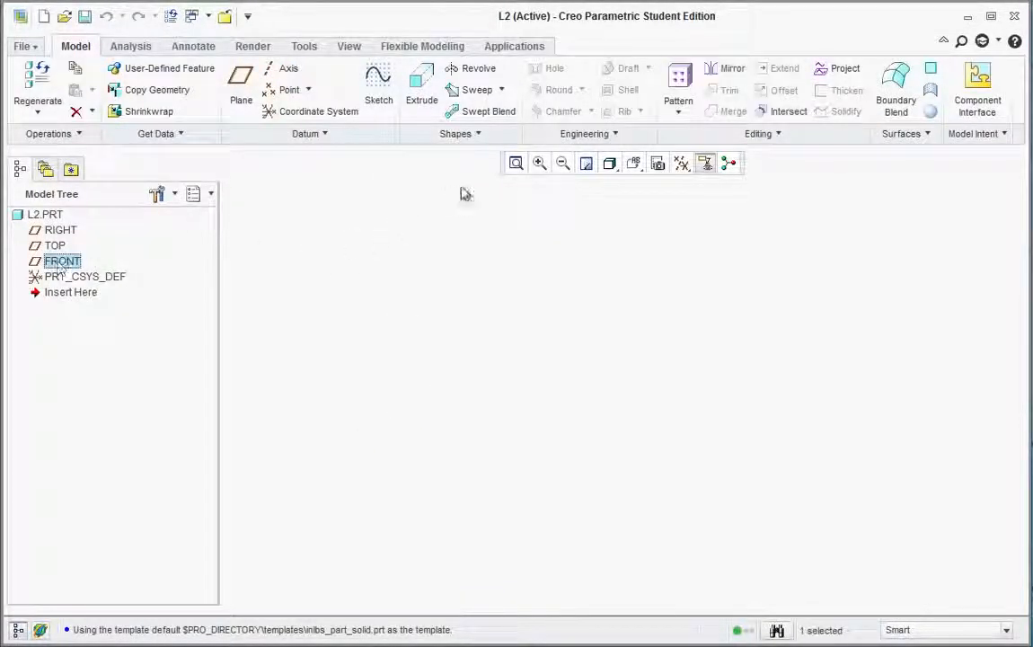
{"action": "left_click", "coordinate": [378, 90]}
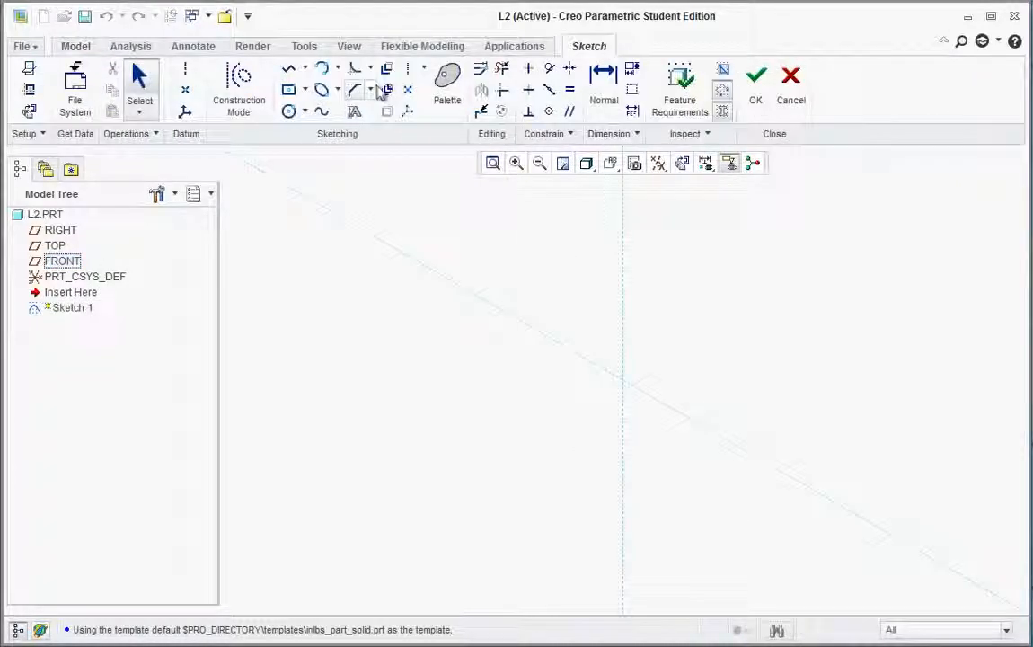
{"action": "left_click", "coordinate": [609, 164]}
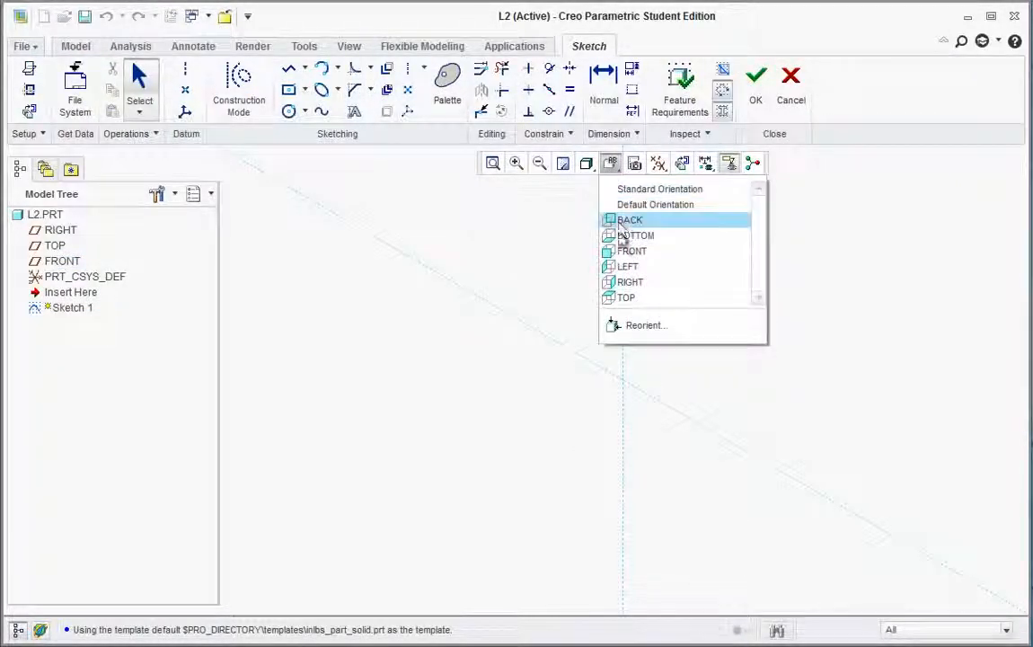
{"action": "left_click", "coordinate": [613, 248]}
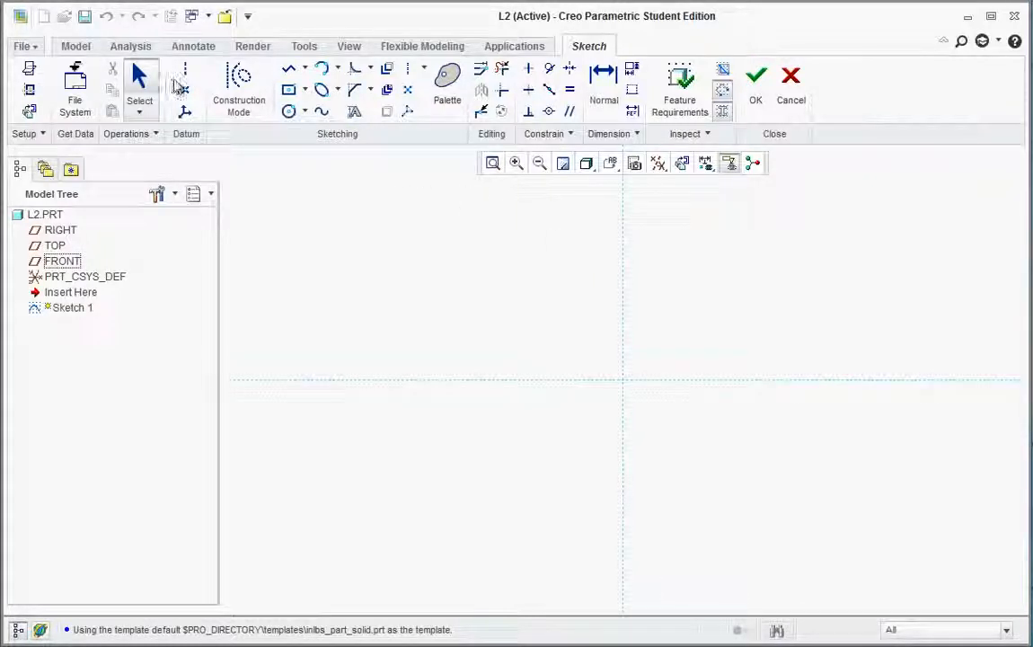
- Sketch a vertical line upward from the origin along the vertical reference and set its length to 2
{"action": "left_click", "coordinate": [288, 69]}
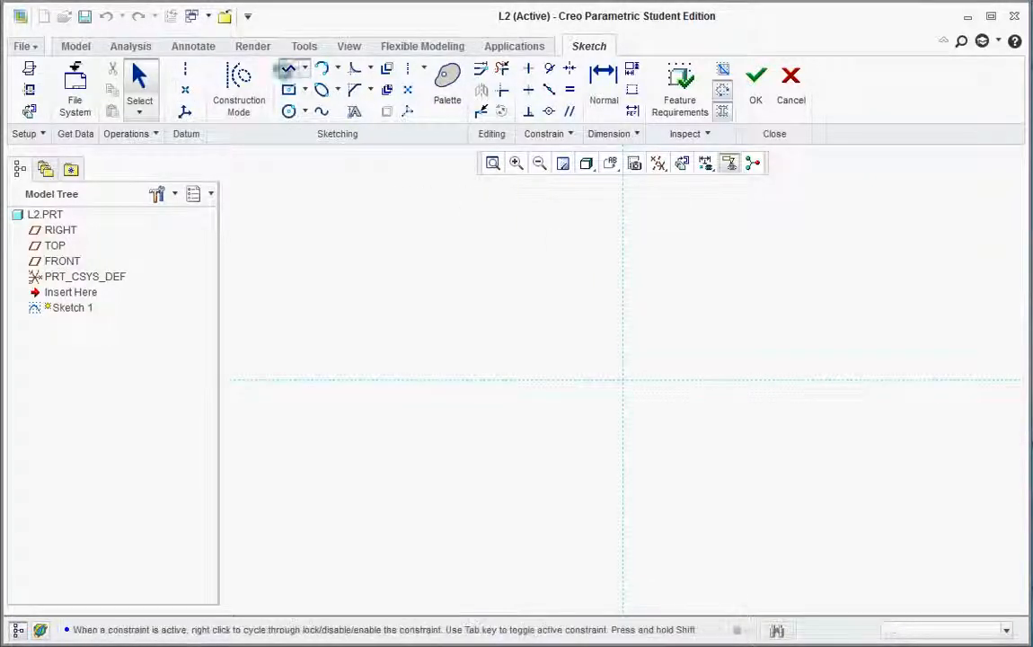
{"action": "left_click", "coordinate": [622, 379]}
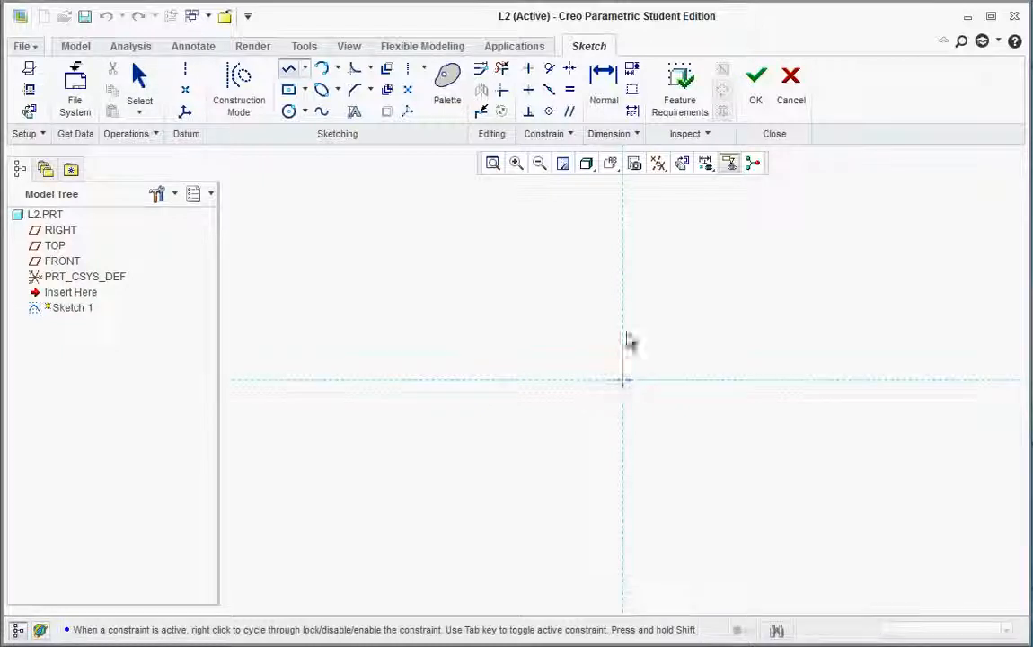
{"action": "left_click", "coordinate": [623, 267]}
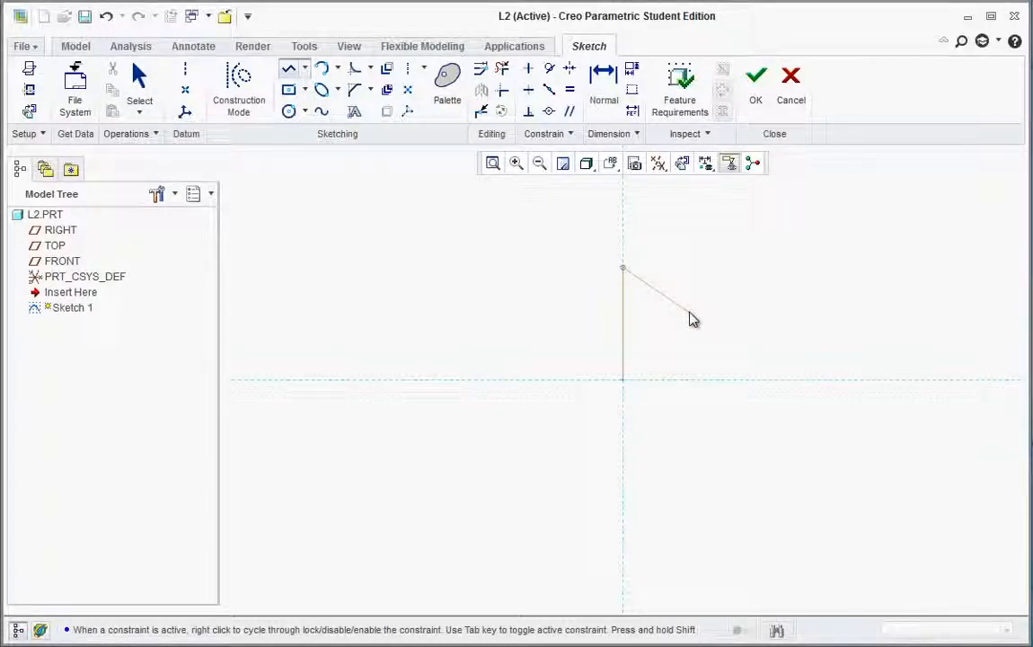
{"action": "middle_click", "coordinate": [687, 318]}
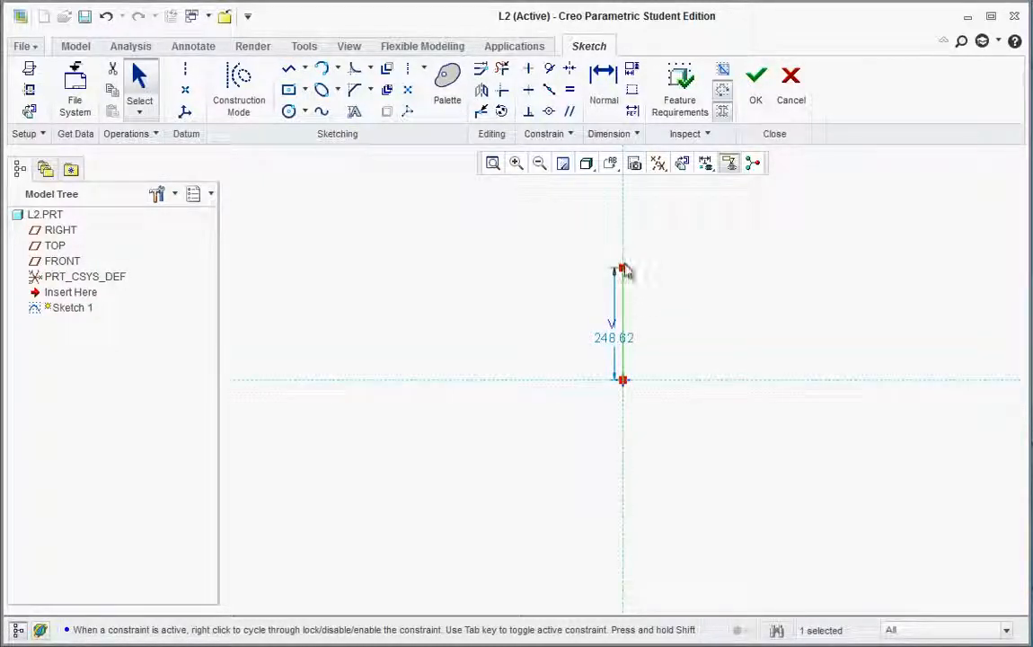
{"action": "left_click_drag", "start_coordinate": [651, 339], "coordinate": [666, 329]}
{"action": "double_click", "coordinate": [663, 328]}
{"action": "type", "text": "2"}
{"action": "key", "text": "Return"}
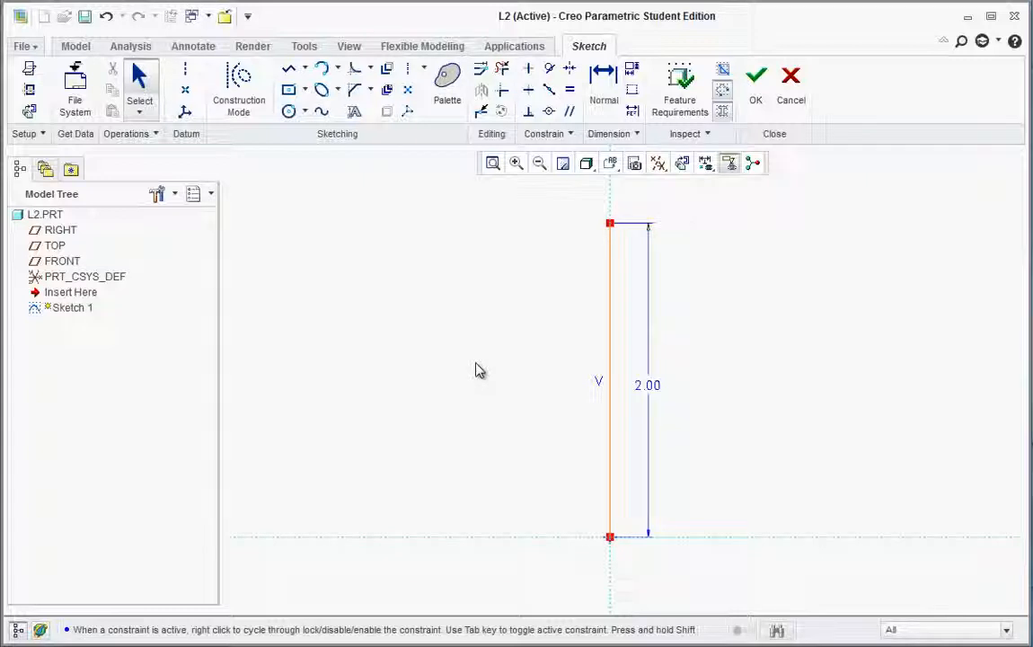
- Sketch a stepped line chain from the origin: about 0.35 left, 1.49 up, 0.41 left and 0.17 up
{"action": "left_click", "coordinate": [288, 69]}
{"action": "left_click", "coordinate": [610, 538]}
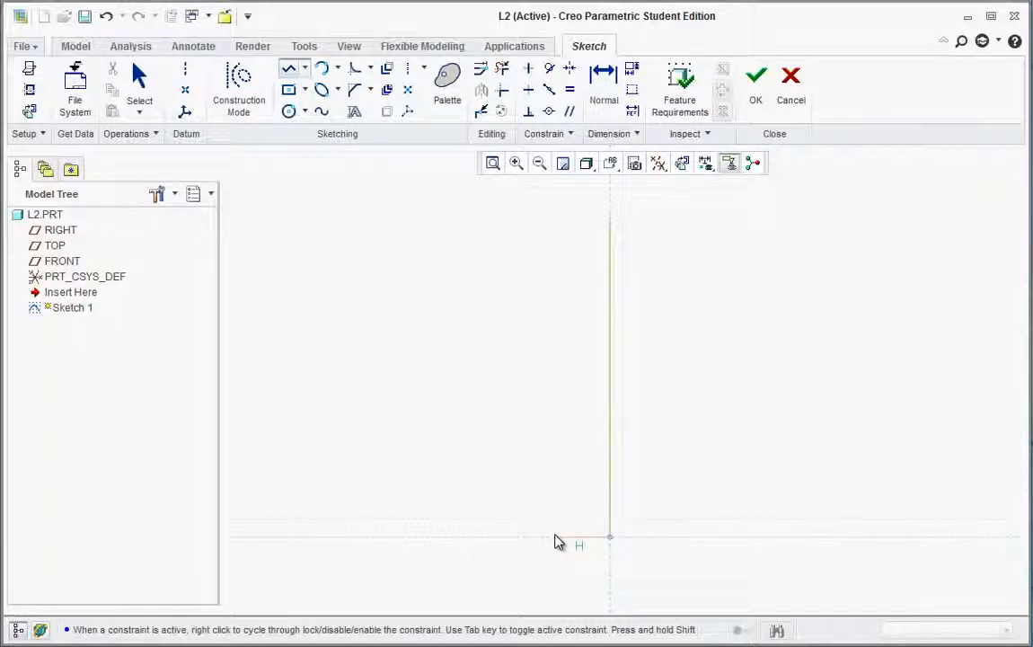
{"action": "left_click", "coordinate": [554, 537]}
{"action": "left_click", "coordinate": [555, 307]}
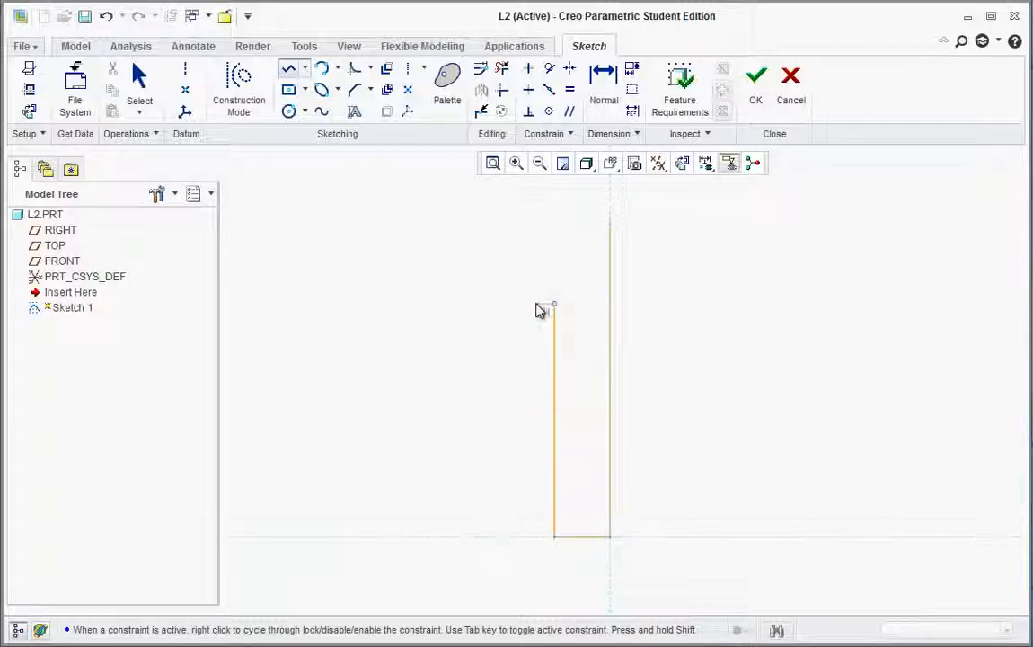
{"action": "left_click", "coordinate": [487, 303]}
{"action": "left_click", "coordinate": [489, 277]}
{"action": "middle_click", "coordinate": [494, 282]}
{"action": "middle_click", "coordinate": [346, 243]}
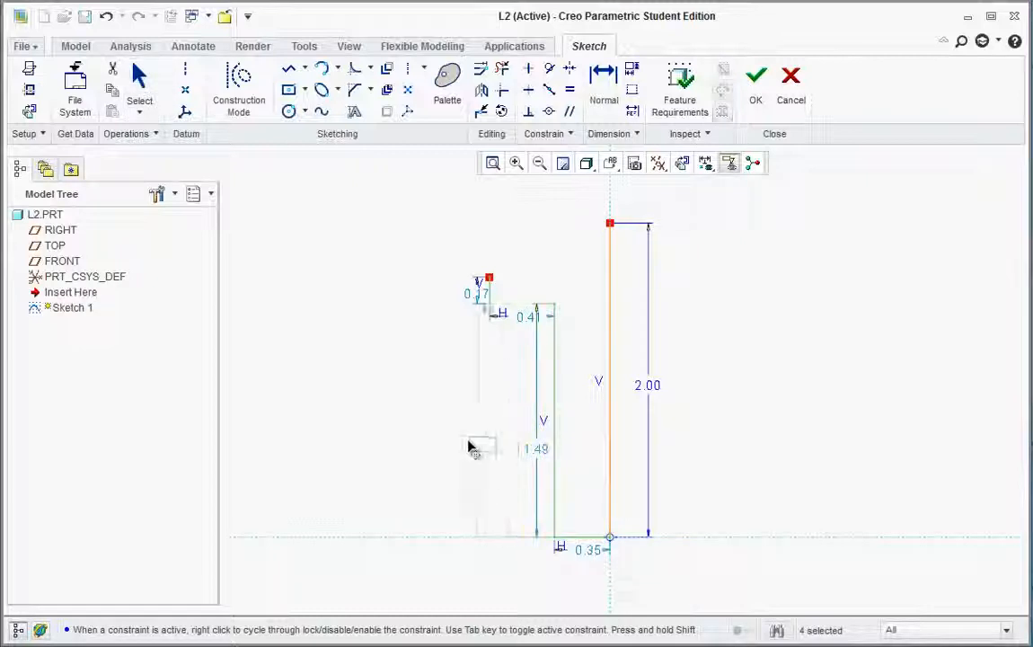
- Set the shank's height to 1.7 and the width of its bottom edge to 0.25
{"action": "left_click_drag", "start_coordinate": [468, 442], "coordinate": [418, 443]}
{"action": "double_click", "coordinate": [418, 443]}
{"action": "type", "text": "1"}
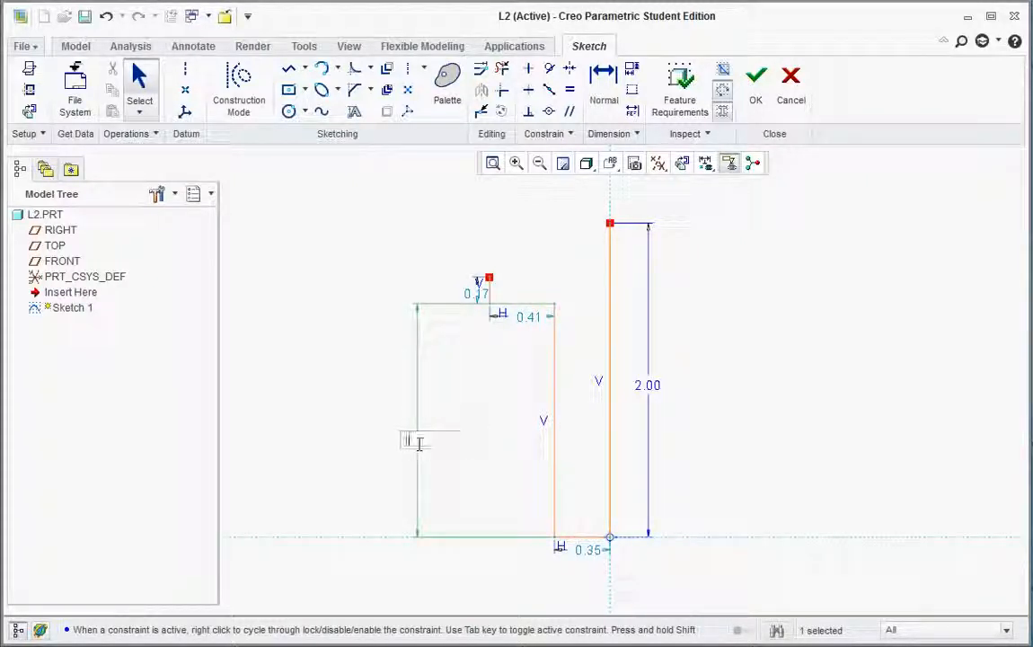
{"action": "type", "text": ".7"}
{"action": "key", "text": "Return"}
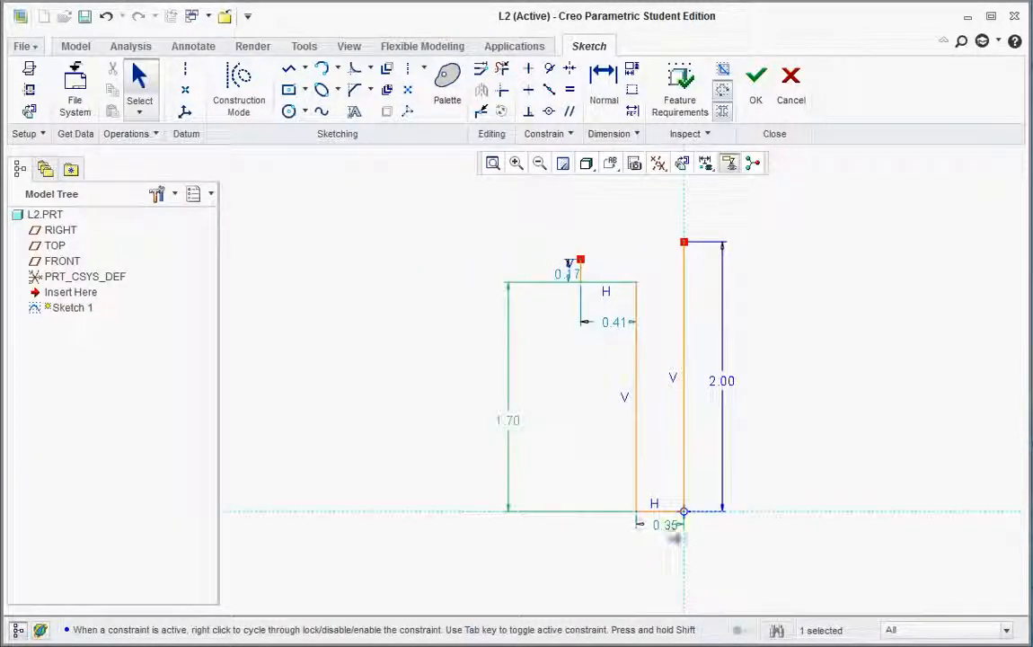
{"action": "double_click", "coordinate": [669, 527]}
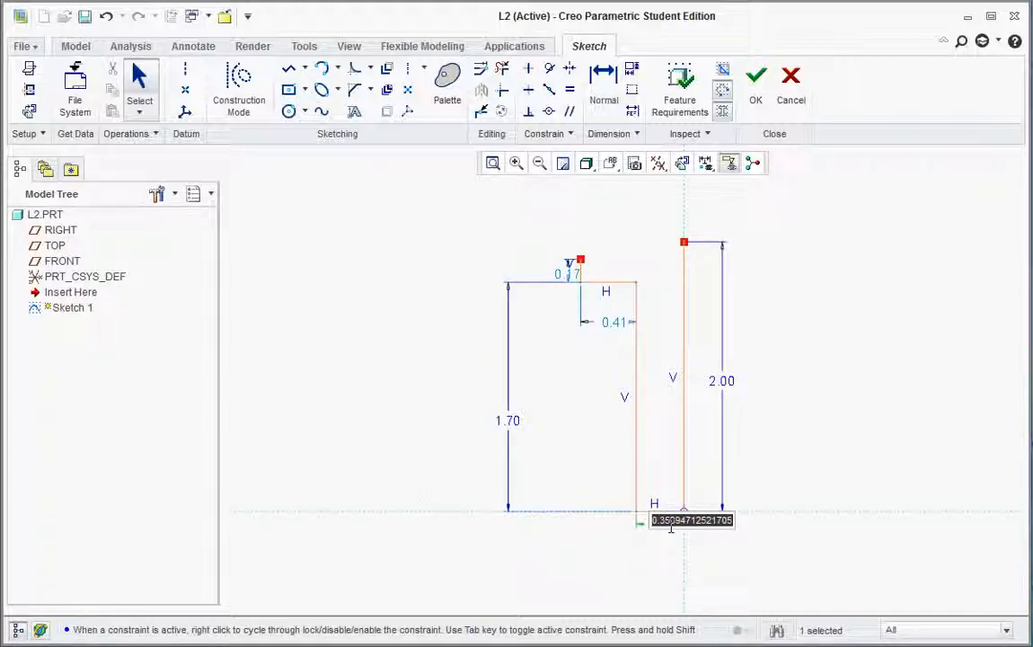
{"action": "type", "text": "1"}
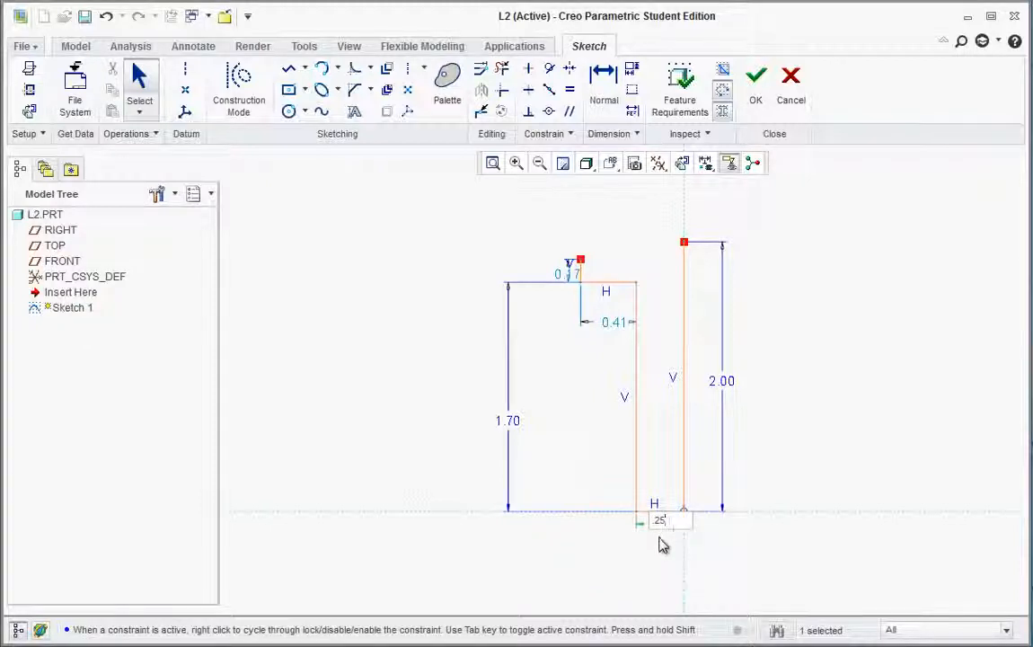
{"action": "key", "text": "Return"}
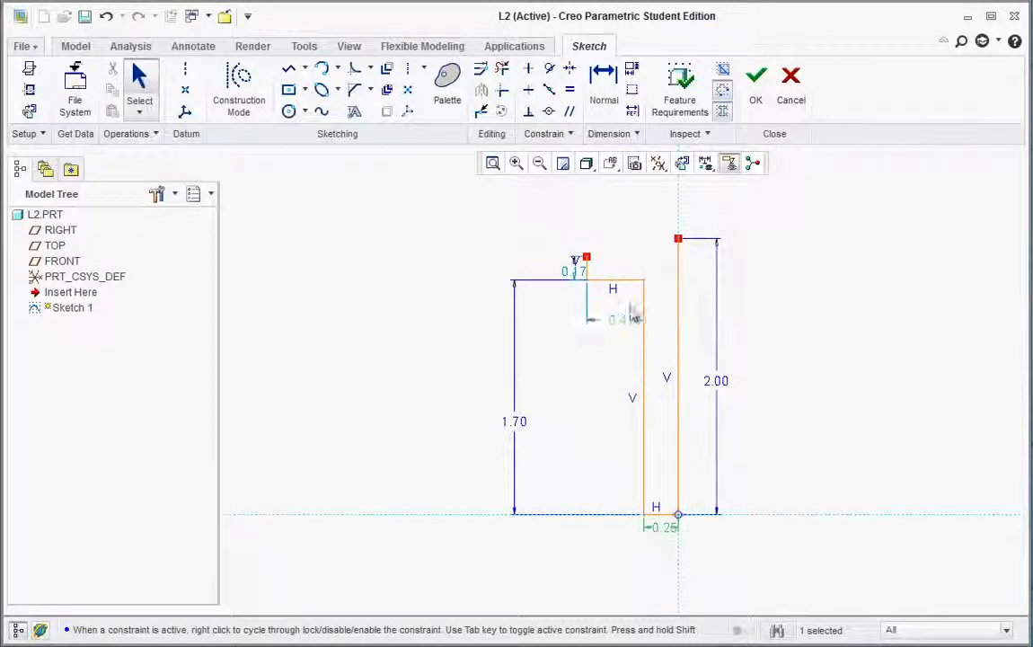
- Dimension the head's short outer edge from the vertical centre line and set the distance to 0.5
{"action": "left_click", "coordinate": [615, 92]}
{"action": "scroll", "coordinate": [629, 230], "scroll_direction": "down", "scroll_amount": 1}
{"action": "left_click", "coordinate": [605, 112]}
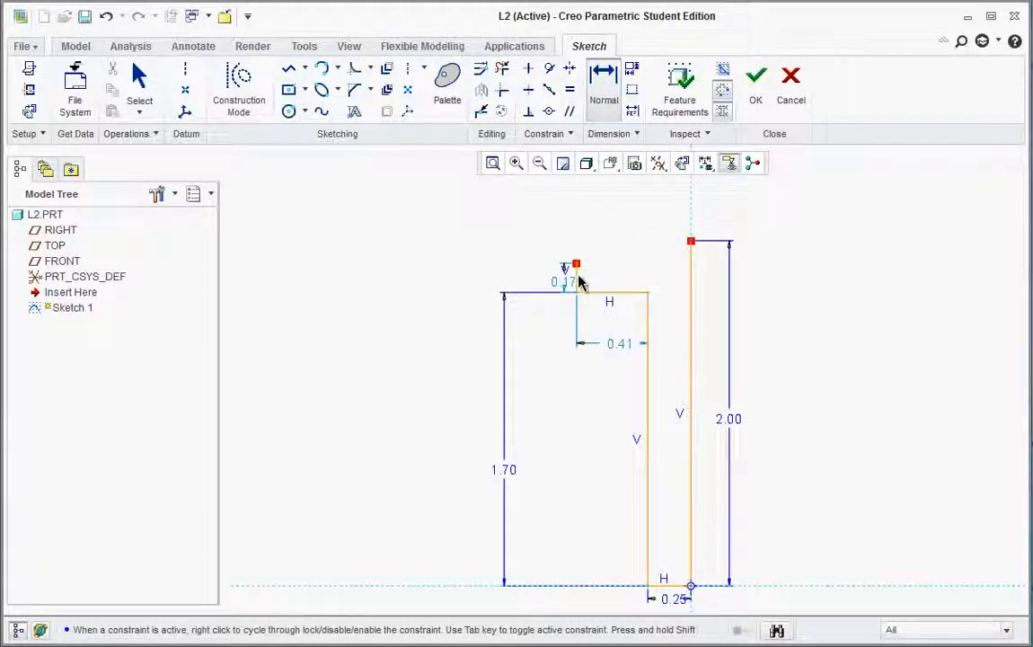
{"action": "left_click", "coordinate": [692, 337]}
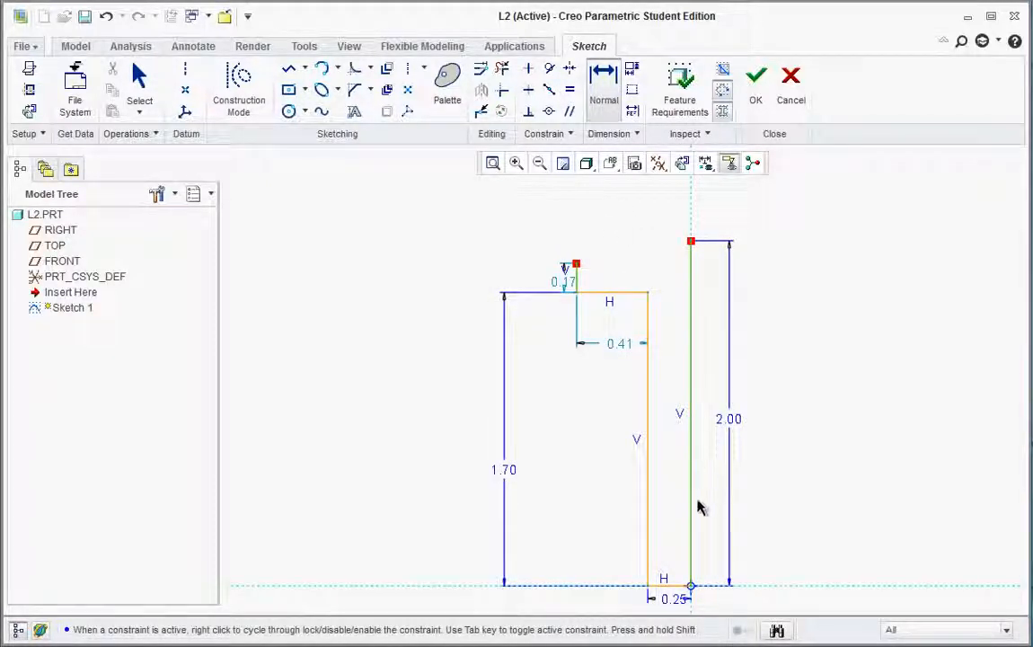
{"action": "middle_click", "coordinate": [634, 198]}
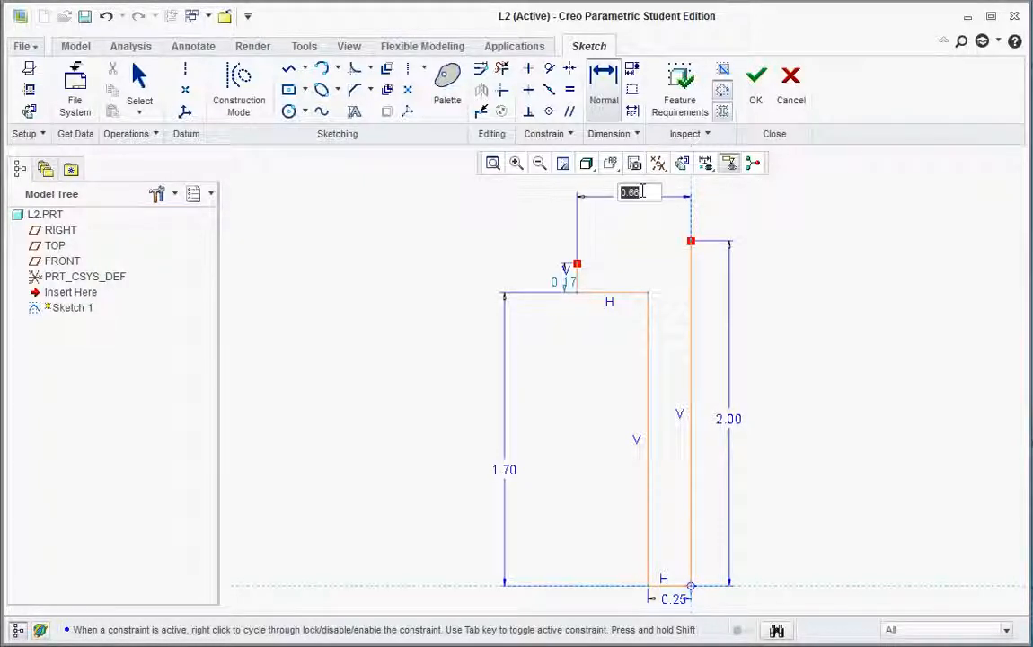
{"action": "key", "text": "Return"}
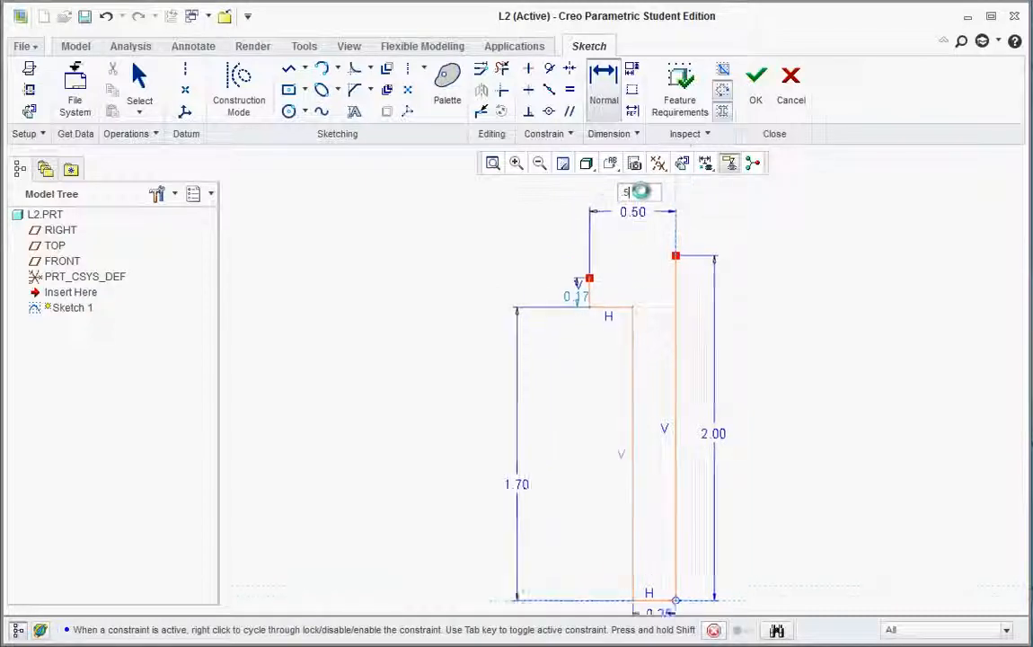
{"action": "middle_click", "coordinate": [569, 263]}
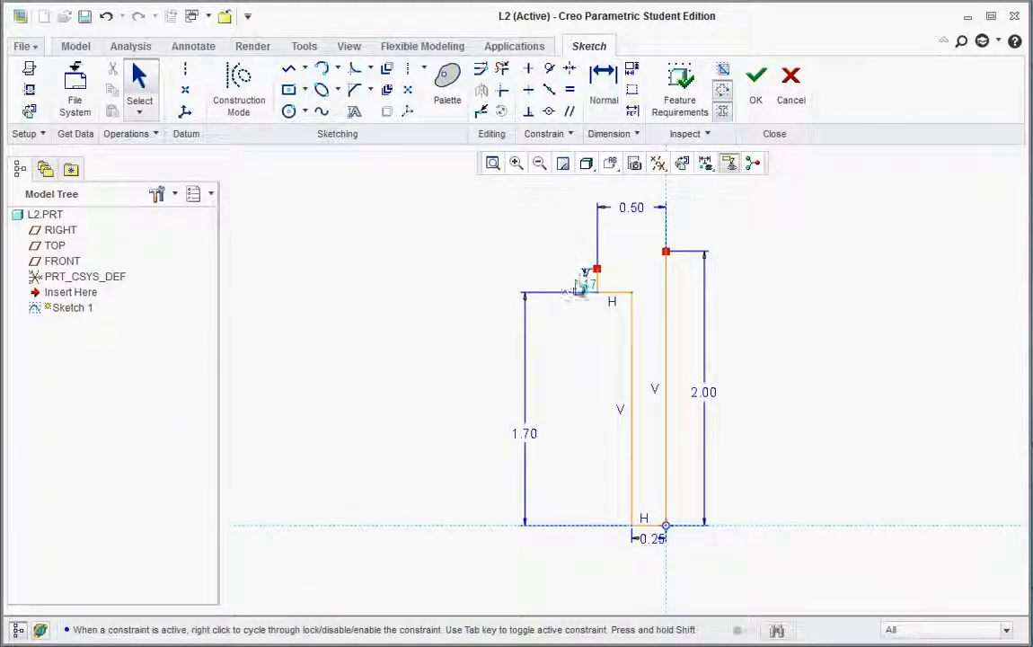
- Set the height of the head's short outer vertical edge to 0.1
{"action": "left_click_drag", "start_coordinate": [554, 266], "coordinate": [559, 245]}
{"action": "double_click", "coordinate": [549, 242]}
{"action": "type", "text": "1"}
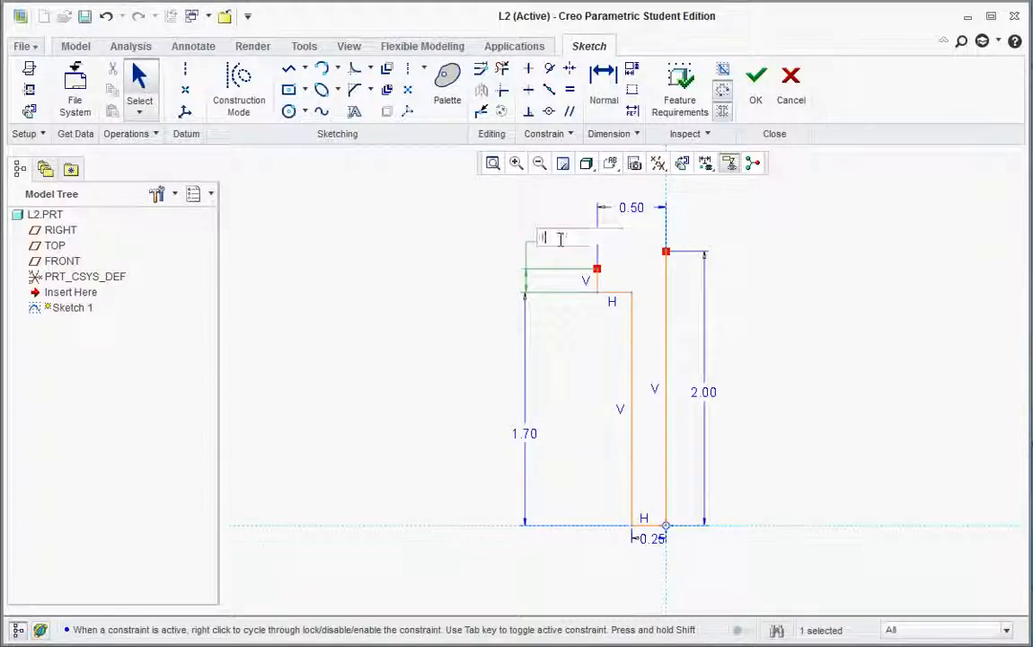
{"action": "key", "text": "Return"}
{"action": "double_click", "coordinate": [538, 286]}
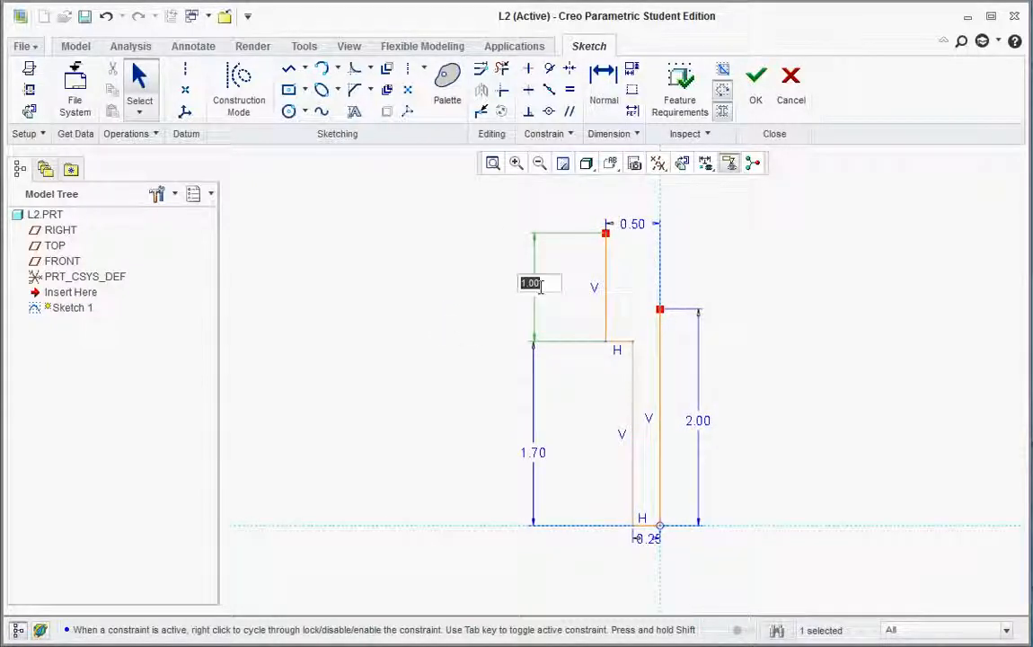
{"action": "type", "text": ".1"}
{"action": "key", "text": "Return"}
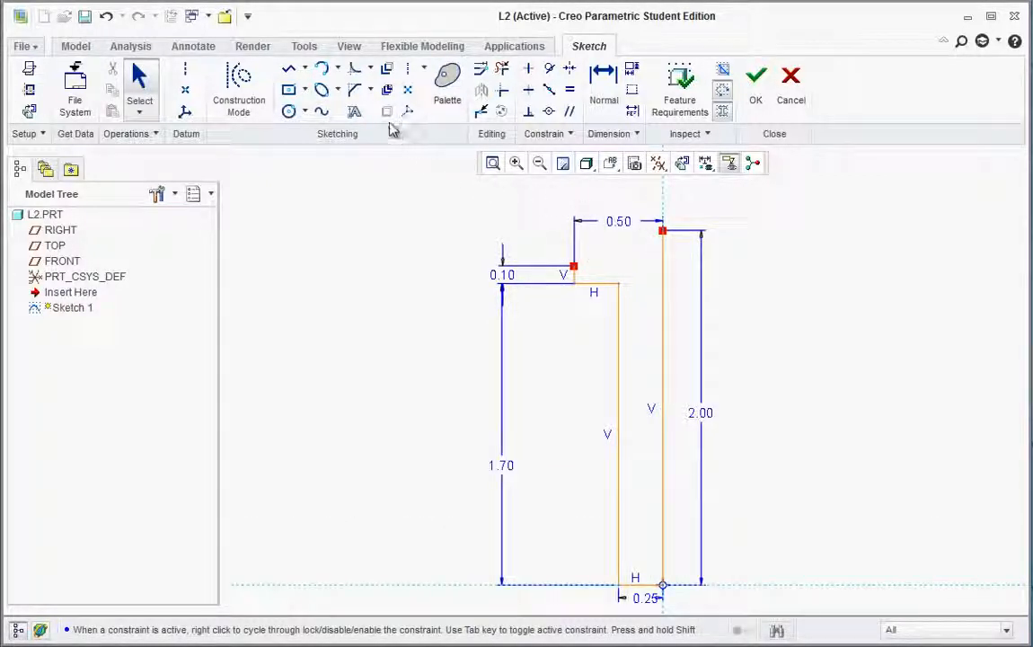
- Close the profile with a 3-point arc from the head's outer edge to the centre line's upper end, perpendicular to that line
{"action": "left_click", "coordinate": [338, 71]}
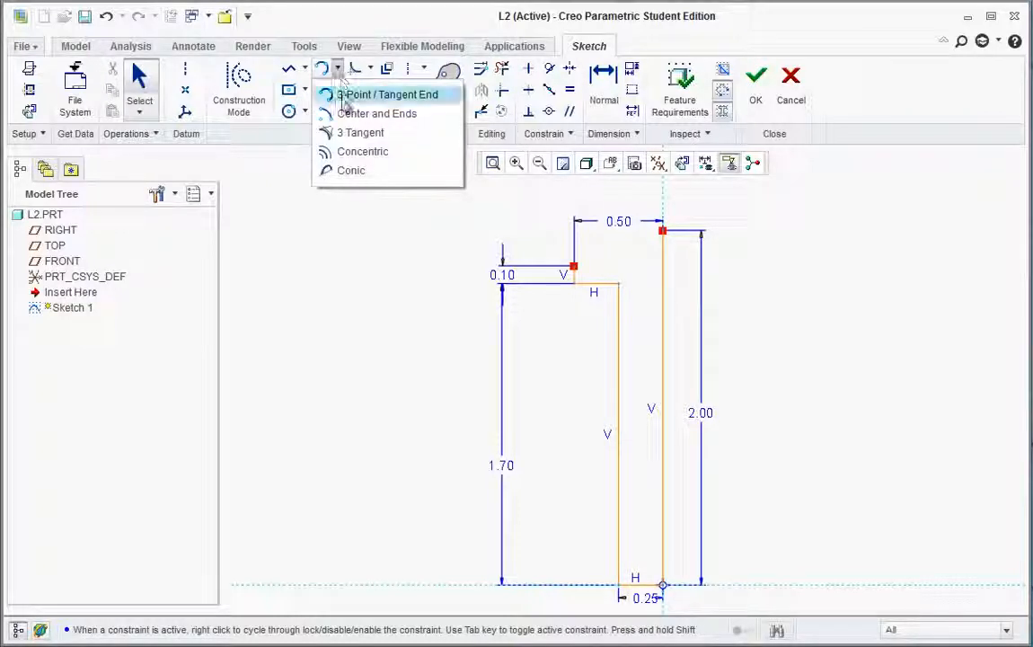
{"action": "left_click", "coordinate": [326, 95]}
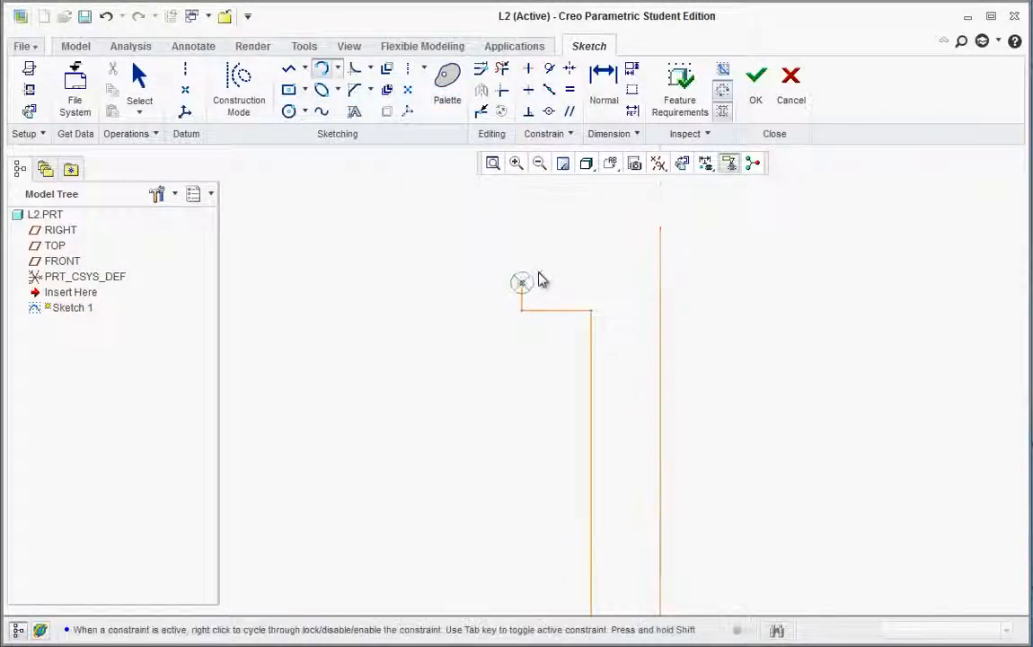
{"action": "left_click", "coordinate": [660, 231]}
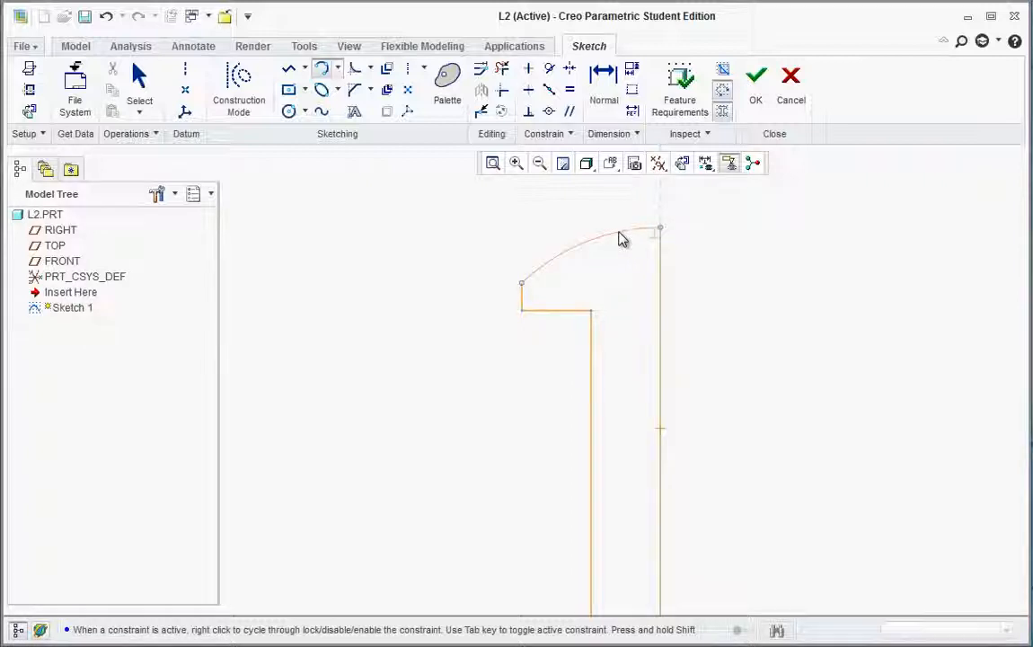
{"action": "left_click", "coordinate": [620, 238]}
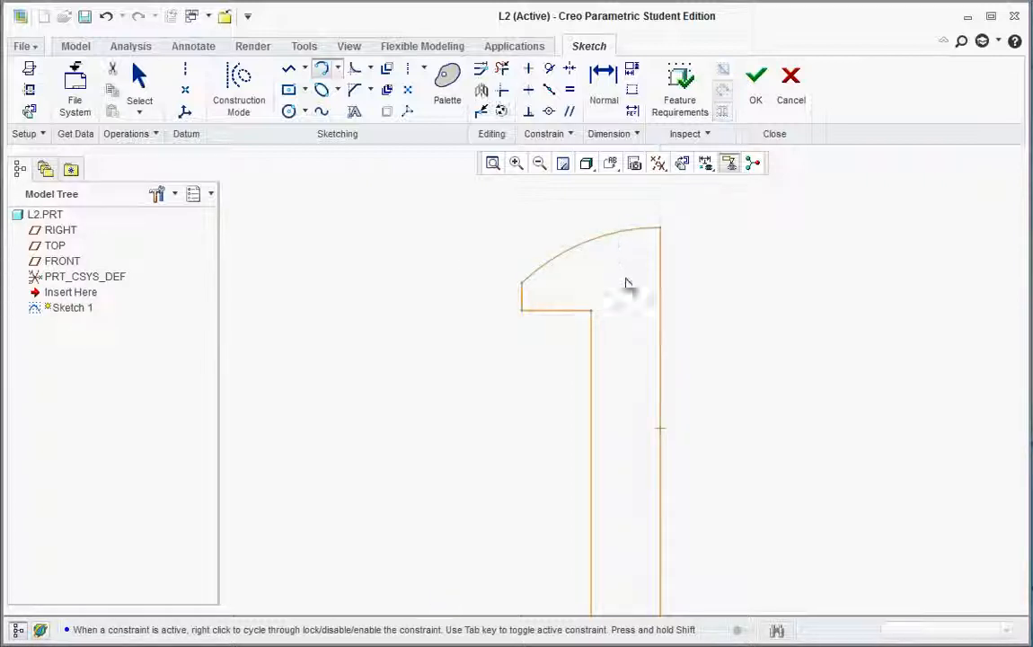
{"action": "middle_click", "coordinate": [630, 285]}
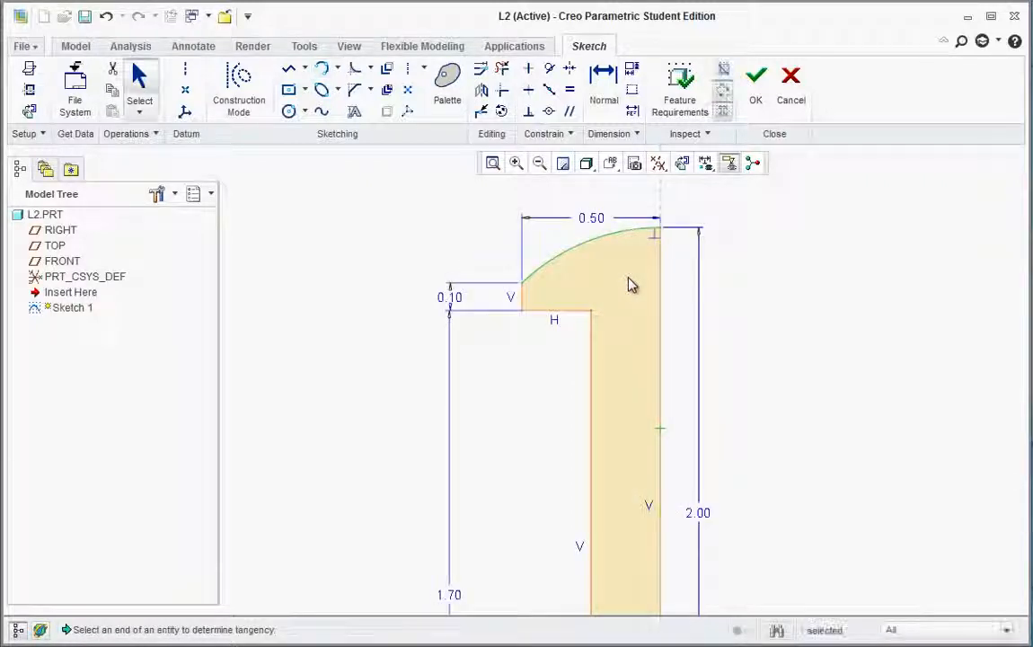
- Try to add a radius dimension to the head arc, then undo the conflicting dimension
{"action": "scroll", "coordinate": [620, 373], "scroll_direction": "down", "scroll_amount": 2}
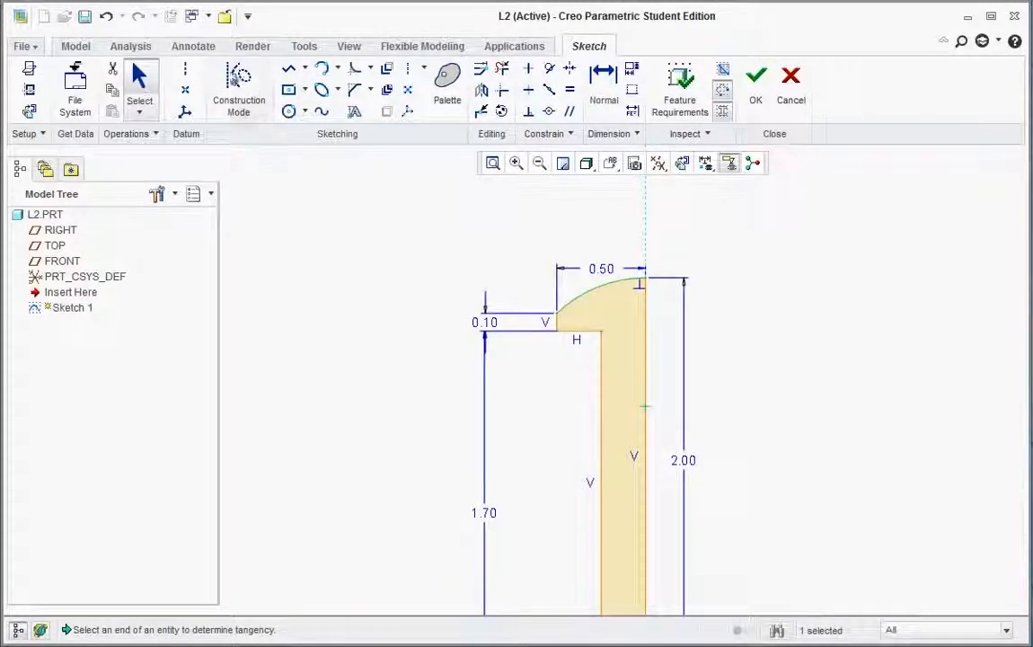
{"action": "scroll", "coordinate": [491, 214], "scroll_direction": "down", "scroll_amount": 1}
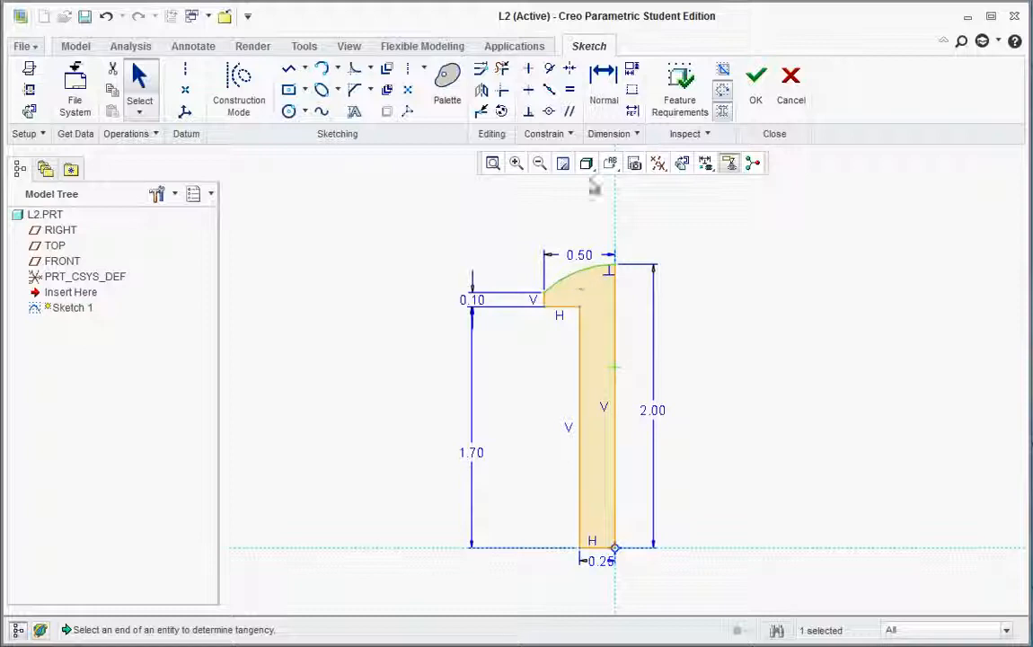
{"action": "left_click", "coordinate": [604, 82]}
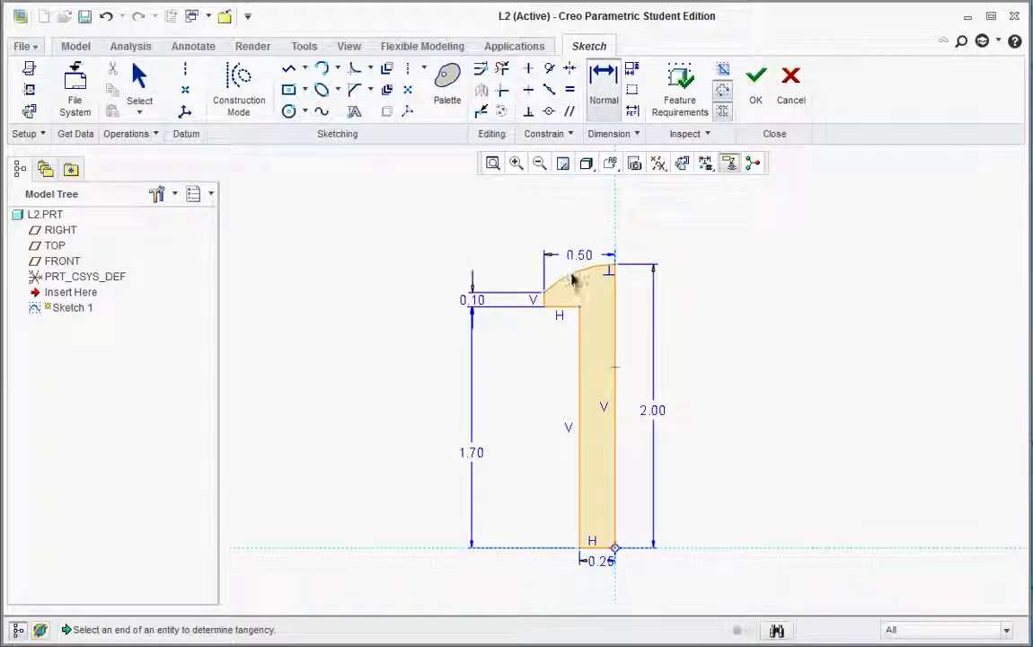
{"action": "left_click", "coordinate": [572, 280]}
{"action": "middle_click", "coordinate": [469, 233]}
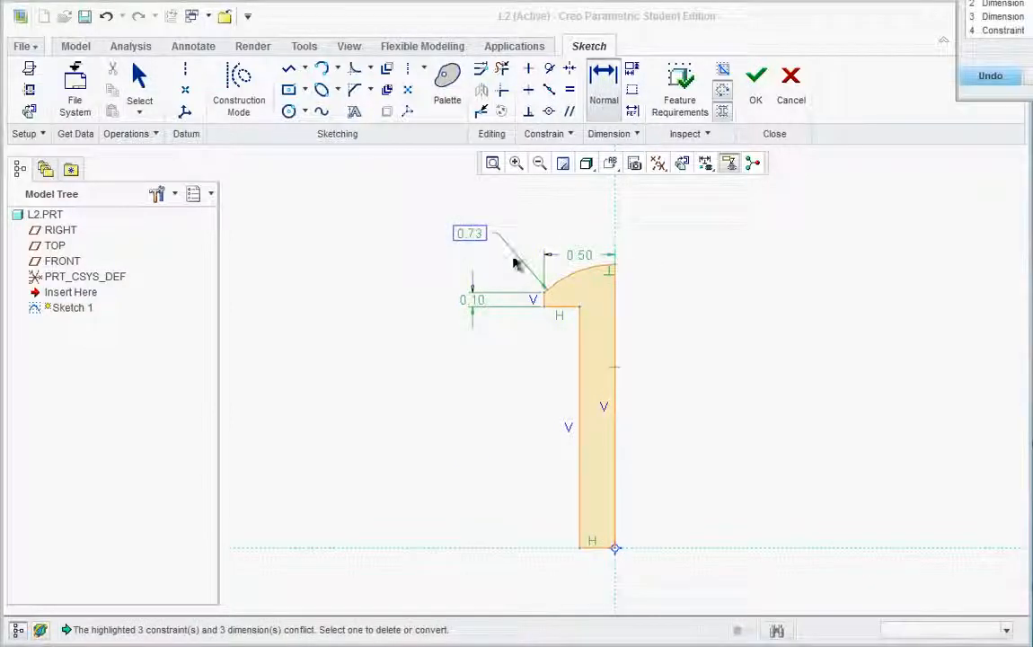
{"action": "mouse_move", "coordinate": [1032, 1]}
{"action": "left_mouse_down"}
{"action": "mouse_move", "coordinate": [874, 92]}
{"action": "mouse_move", "coordinate": [871, 119]}
{"action": "left_mouse_up"}
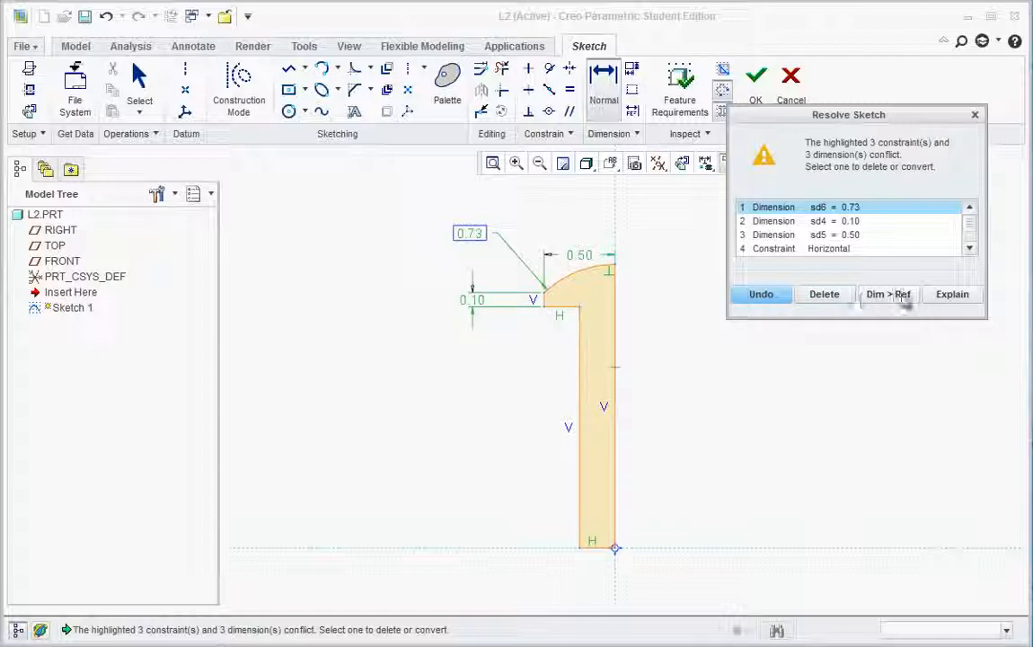
{"action": "left_click", "coordinate": [765, 295]}
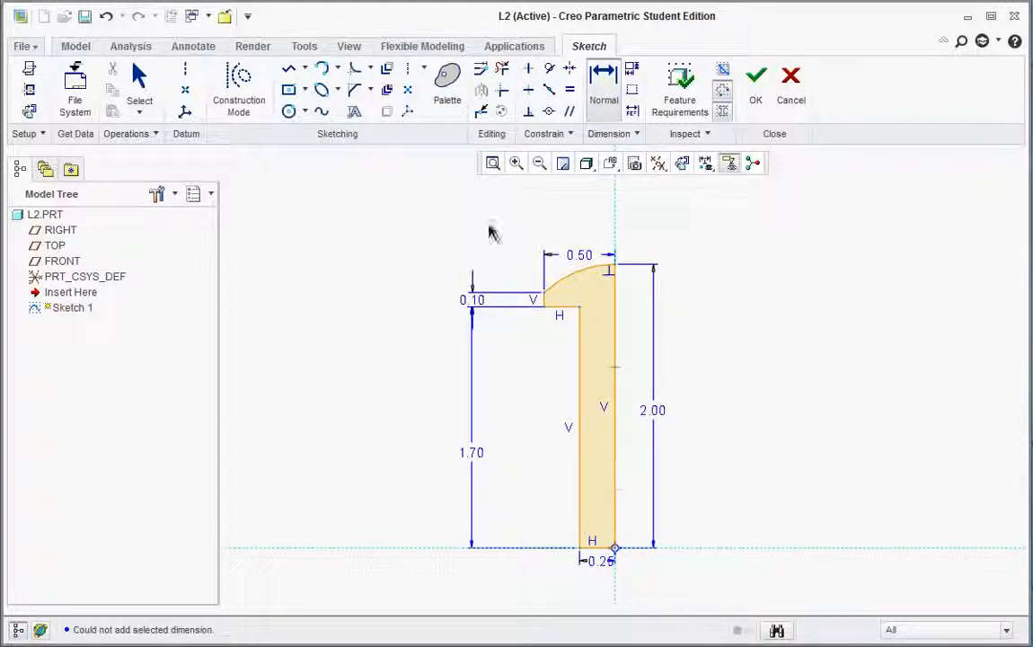
- Finish the sketch and revolve the profile 360 degrees about its long vertical centre line
{"action": "left_click", "coordinate": [757, 96]}
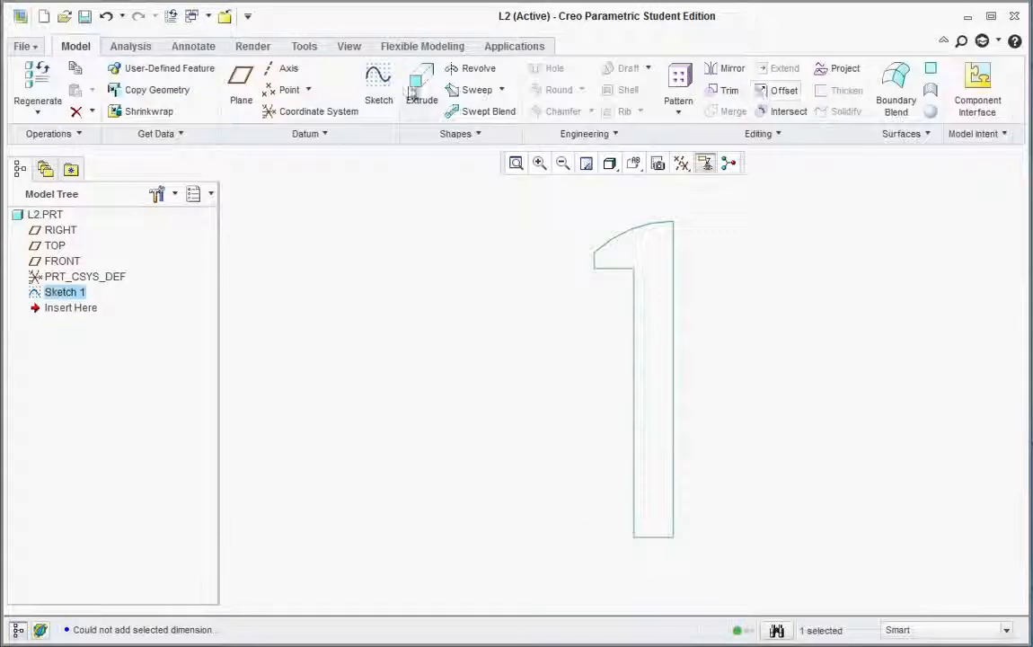
{"action": "left_click", "coordinate": [469, 68]}
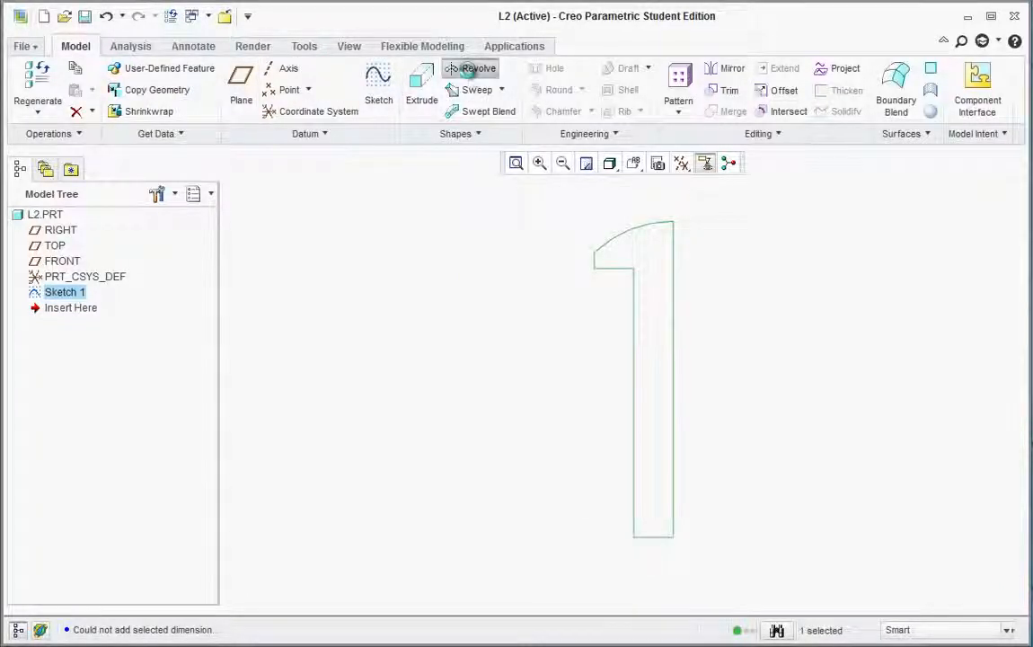
{"action": "left_click", "coordinate": [674, 375]}
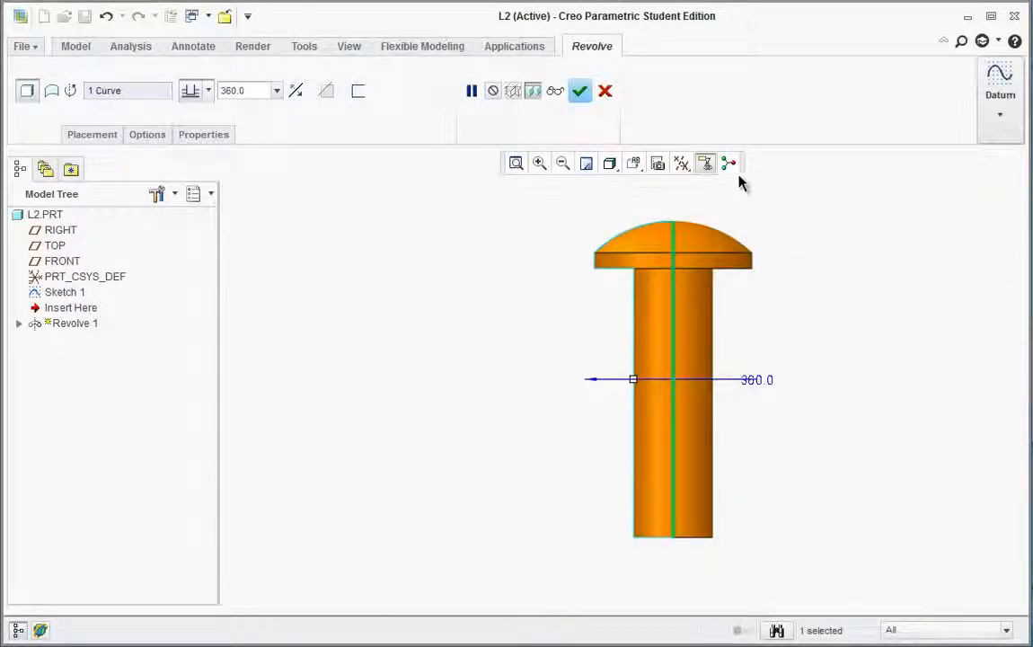
{"action": "left_click", "coordinate": [579, 90]}
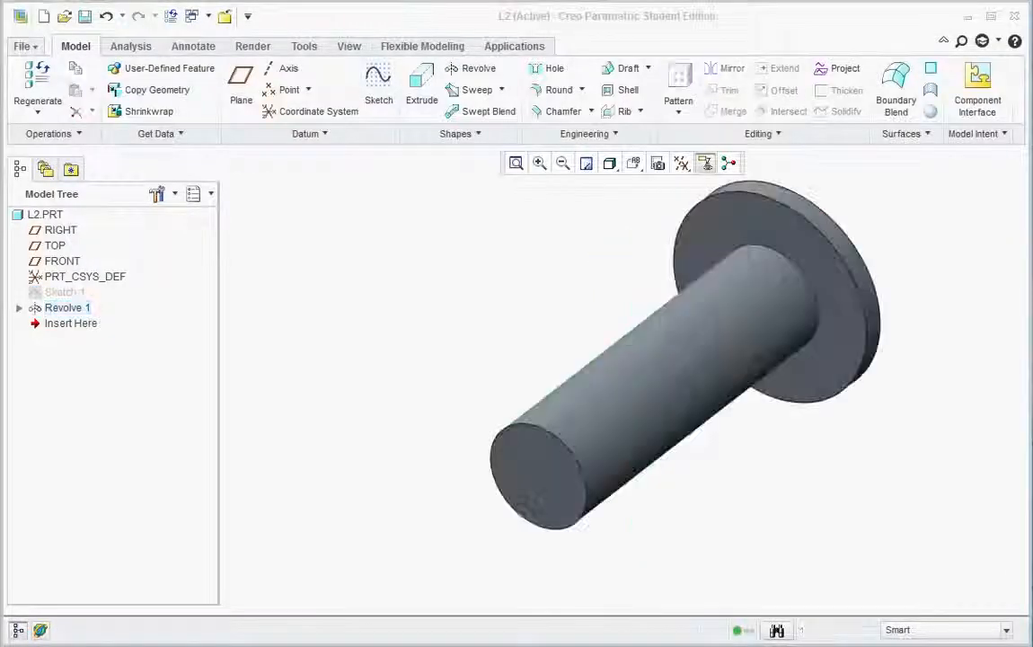
- Chamfer the circular edge at the shaft's free end with a 45 x D chamfer of 0.03, checking the Lab 2 drawing
{"action": "left_click", "coordinate": [552, 114]}
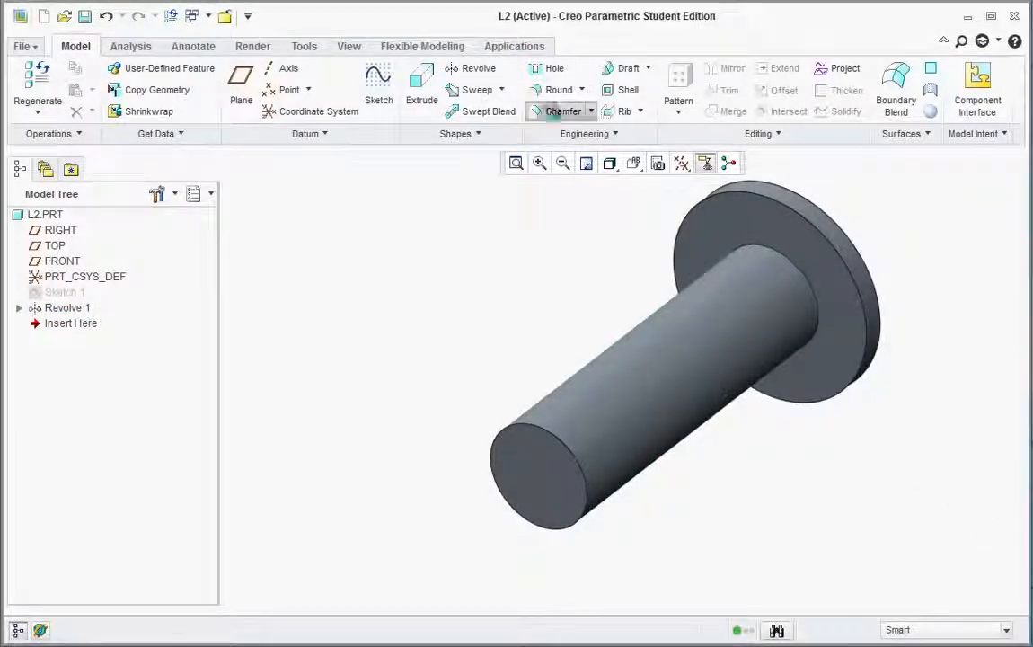
{"action": "left_click", "coordinate": [529, 0]}
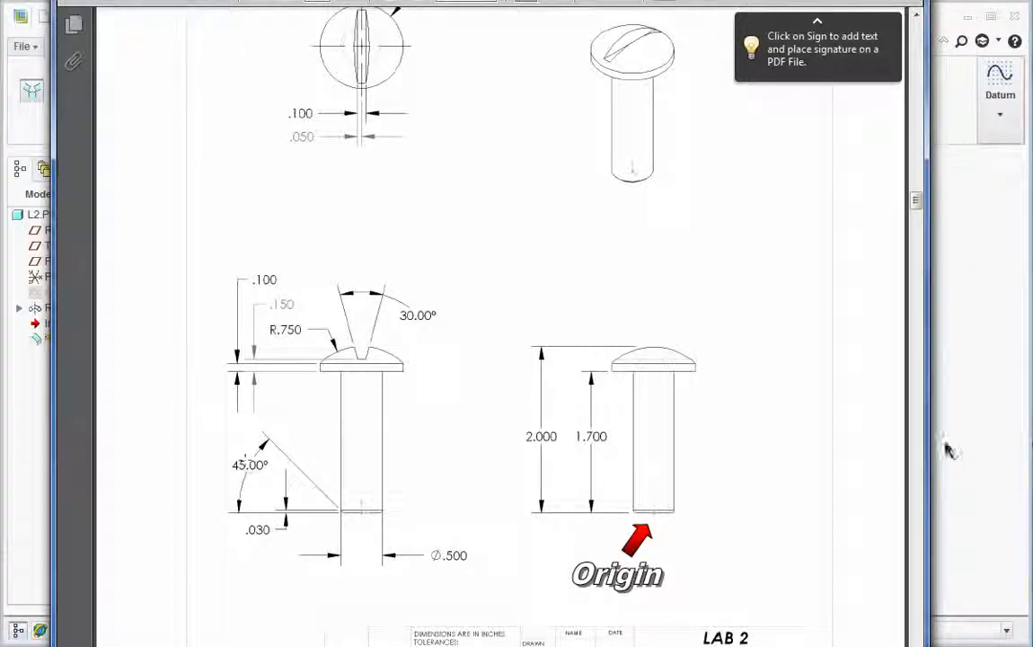
{"action": "left_click", "coordinate": [959, 395]}
{"action": "left_click", "coordinate": [133, 94]}
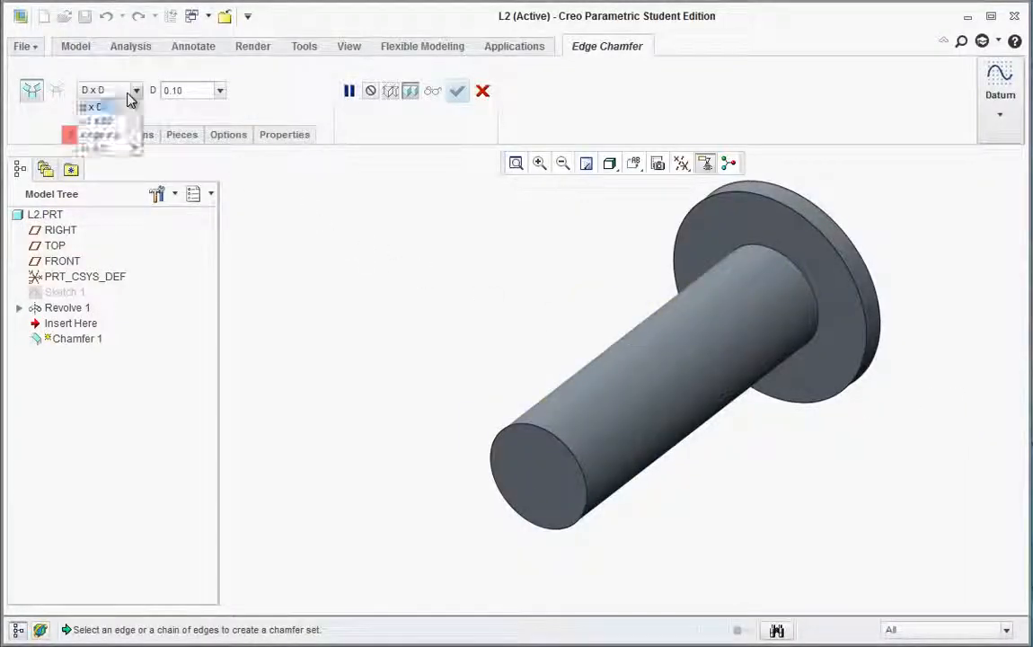
{"action": "left_click", "coordinate": [105, 149]}
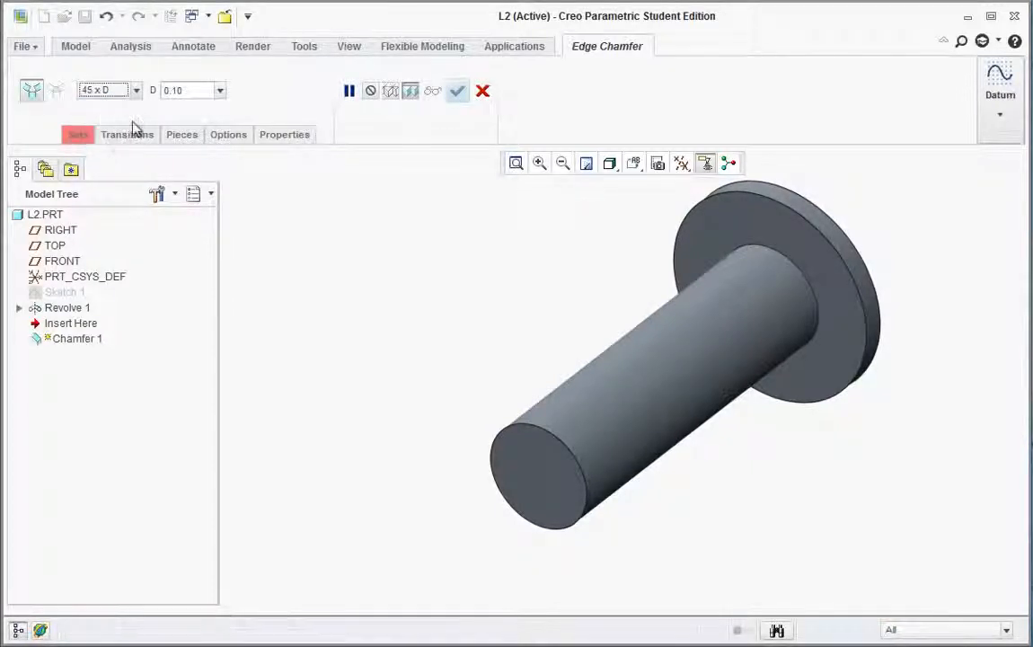
{"action": "double_click", "coordinate": [173, 90]}
{"action": "type", "text": "0.03"}
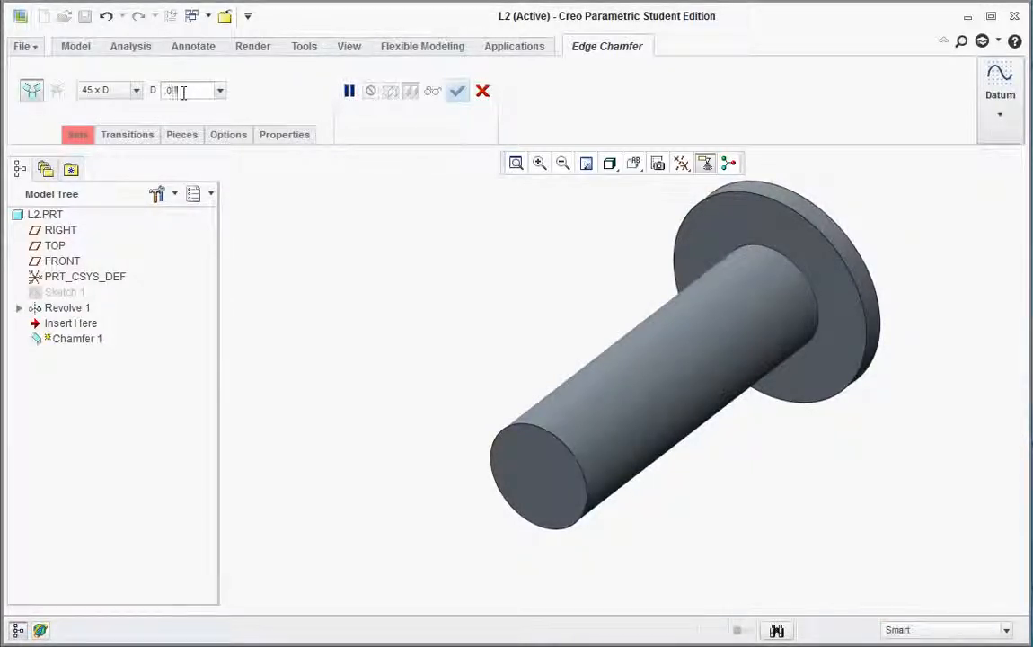
{"action": "left_click", "coordinate": [538, 434]}
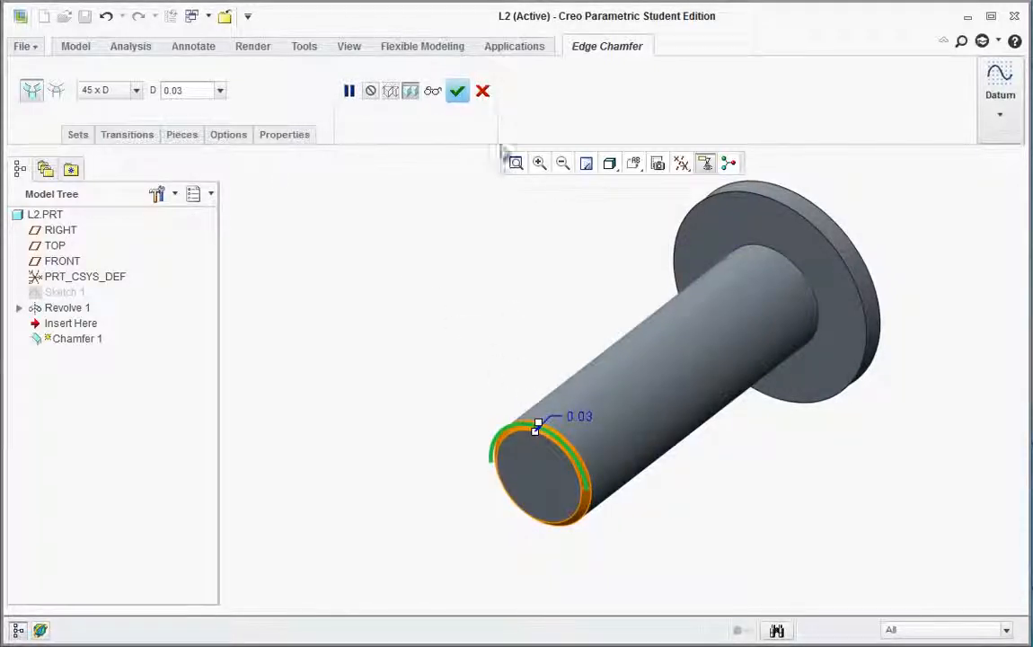
{"action": "left_click", "coordinate": [456, 93]}
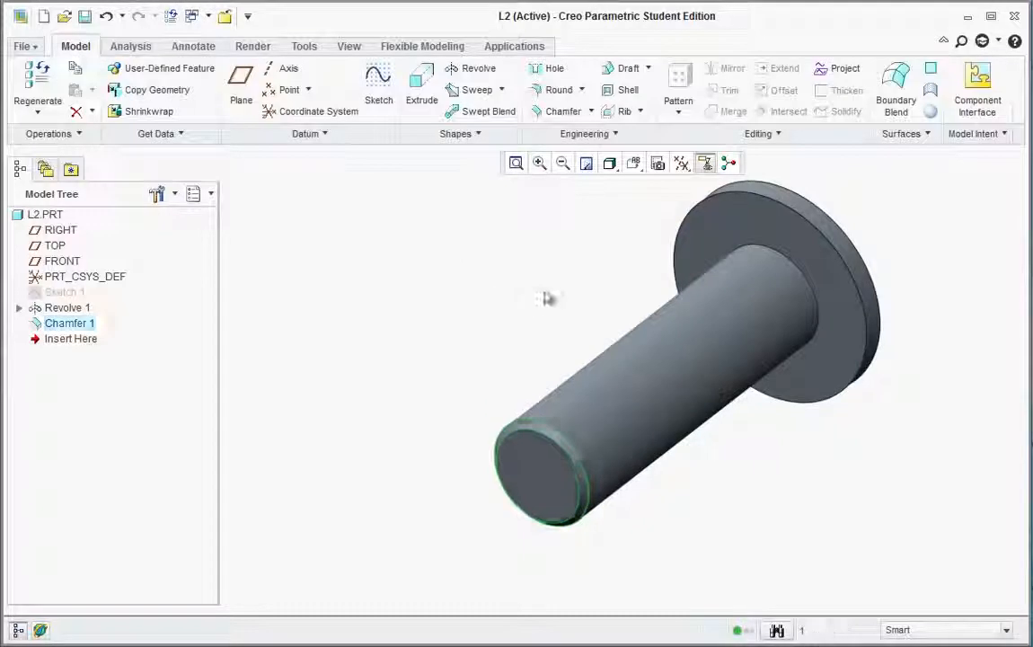
- Start a sketch on the FRONT plane and orient the model to the FRONT view
{"action": "middle_click_drag", "start_coordinate": [549, 298], "coordinate": [545, 348]}
{"action": "scroll", "coordinate": [546, 349], "scroll_direction": "up", "scroll_amount": 4}
{"action": "scroll", "coordinate": [736, 186], "scroll_direction": "down", "scroll_amount": 4}
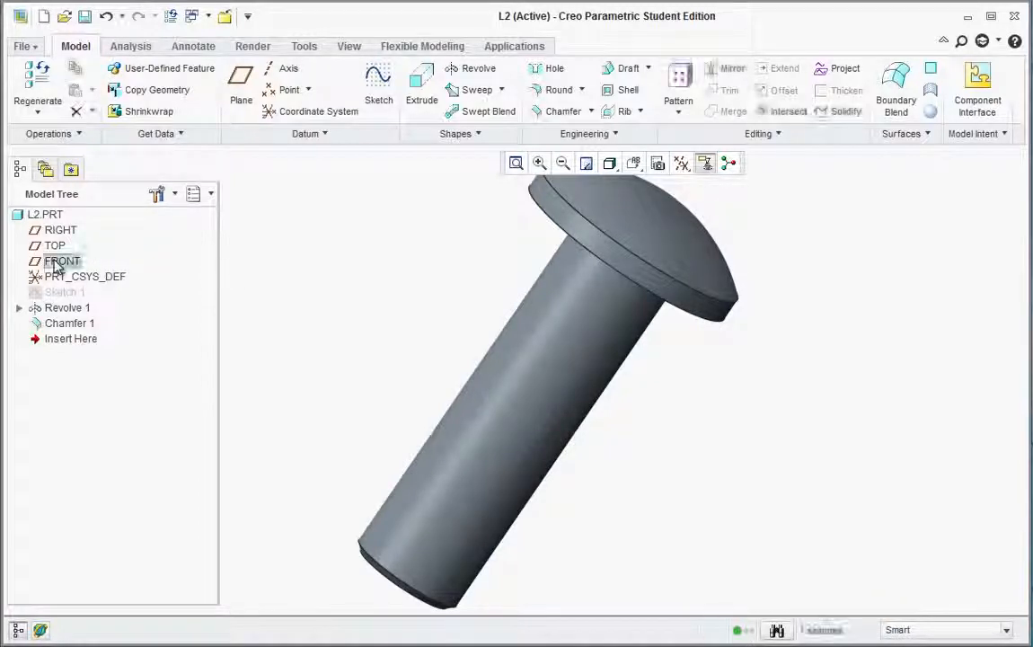
{"action": "left_click", "coordinate": [60, 261]}
{"action": "left_click", "coordinate": [384, 116]}
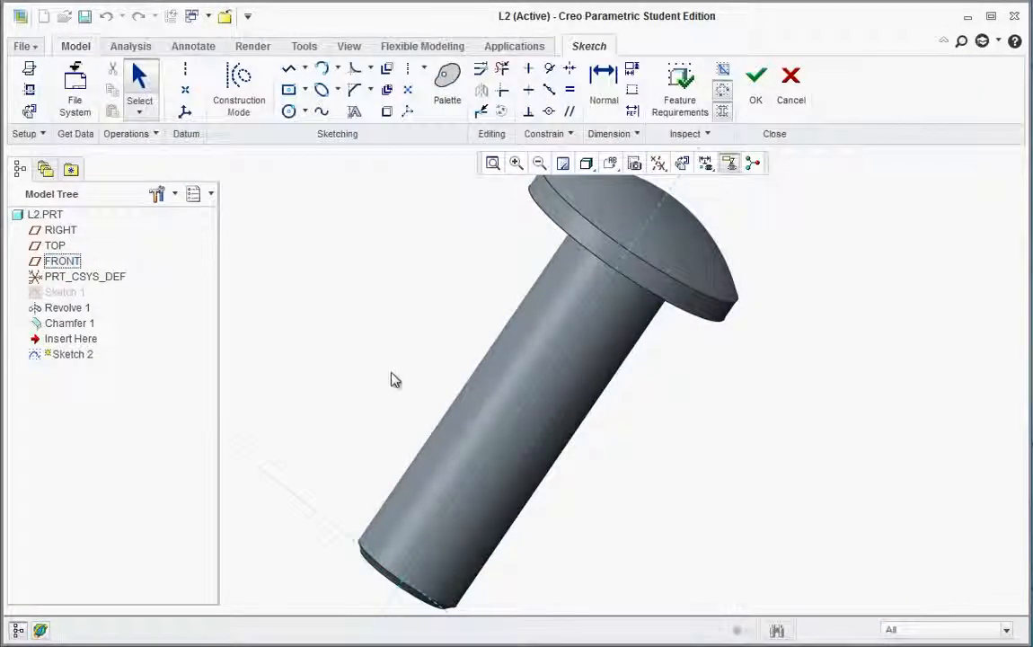
{"action": "left_click", "coordinate": [612, 163]}
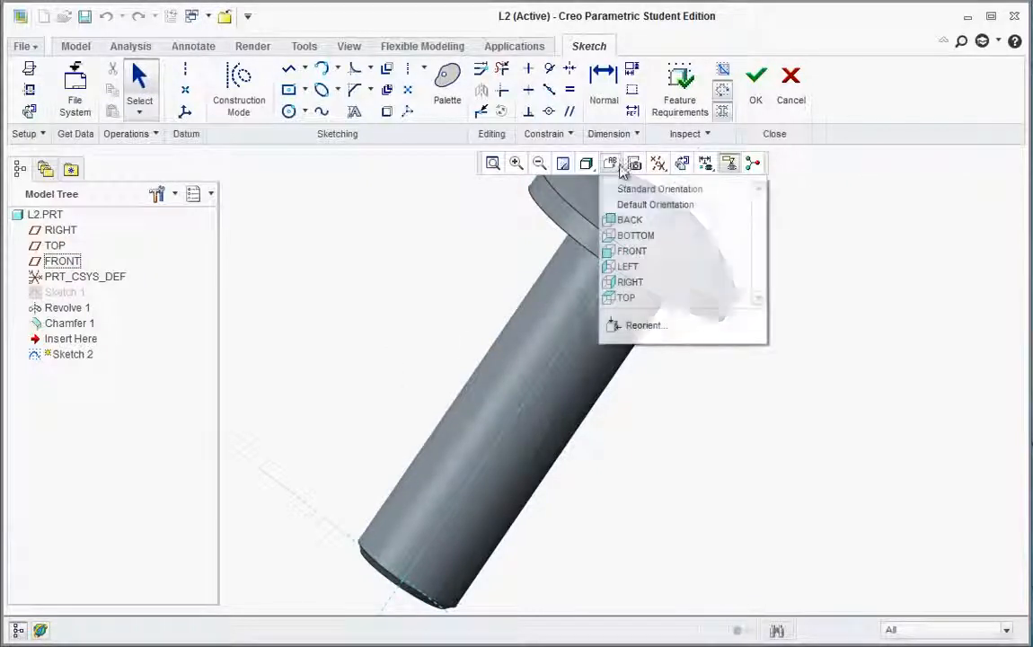
{"action": "left_click", "coordinate": [621, 250]}
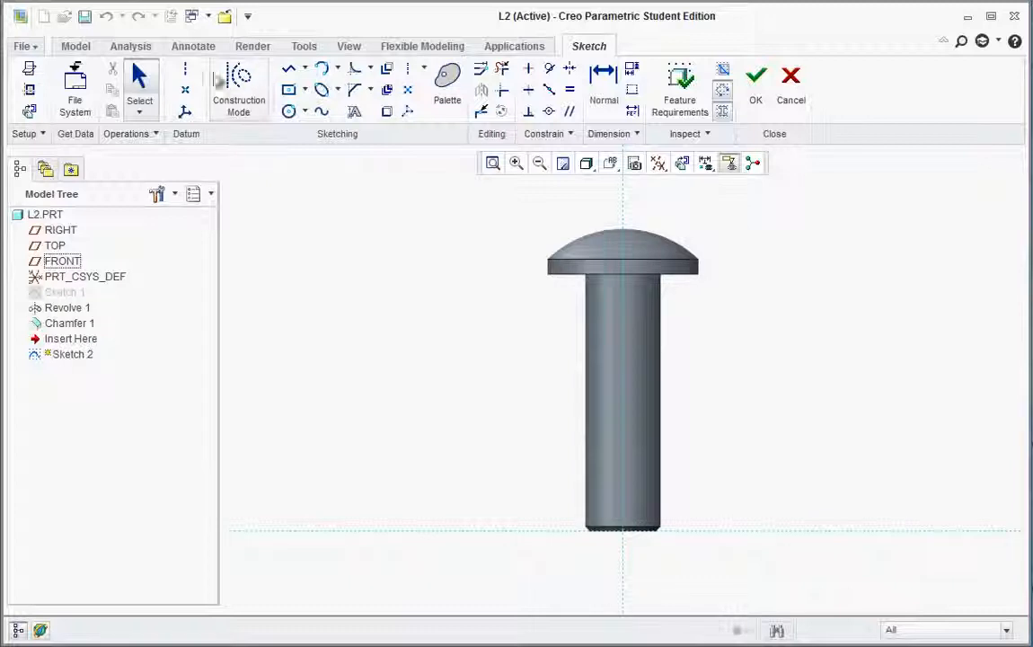
- Add a vertical centre line along the pin's axis through the origin
{"action": "left_click", "coordinate": [185, 69]}
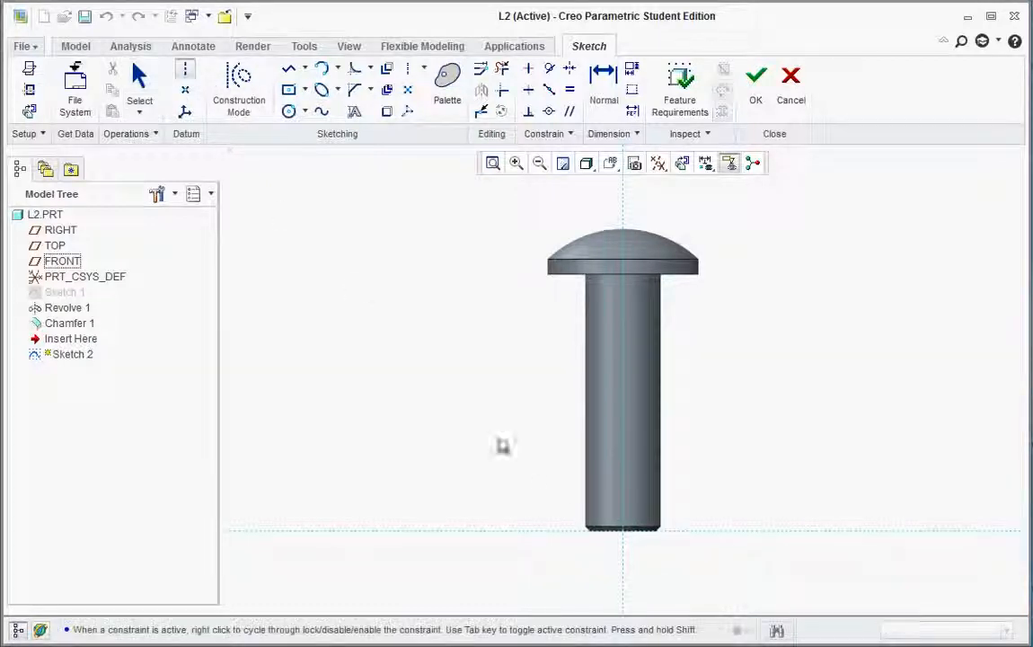
{"action": "left_click", "coordinate": [629, 534]}
{"action": "left_click", "coordinate": [628, 196]}
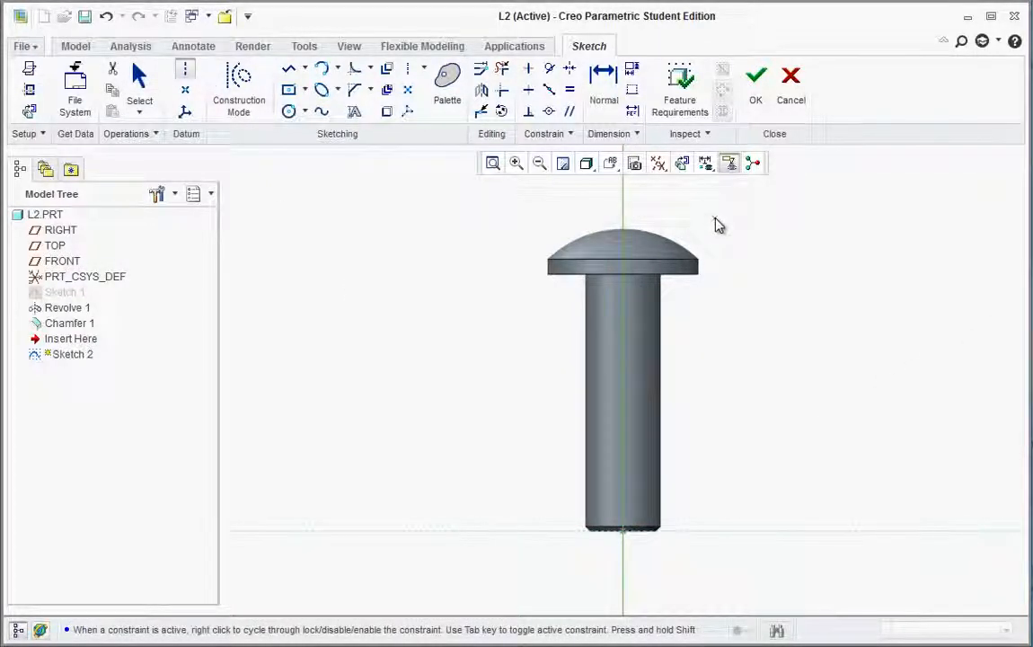
{"action": "middle_click", "coordinate": [718, 229]}
- Sketch half of the slot profile in the head: a slanted side with horizontal bottom and top edges, the top about 0.15 wide, ending on the centre line
{"action": "scroll", "coordinate": [592, 223], "scroll_direction": "up", "scroll_amount": 2}
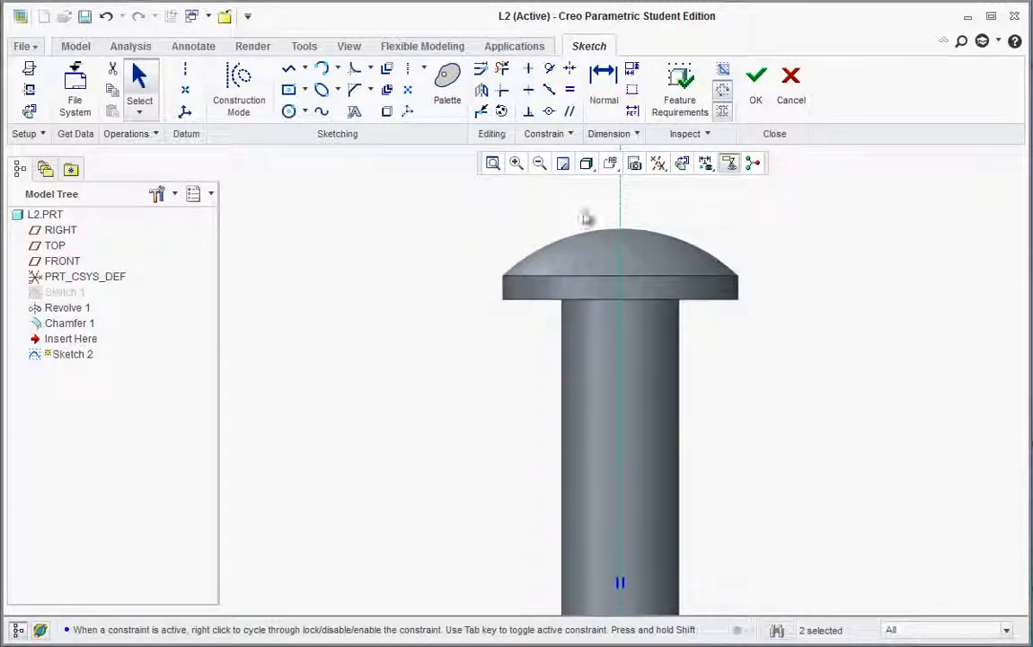
{"action": "left_click", "coordinate": [288, 69]}
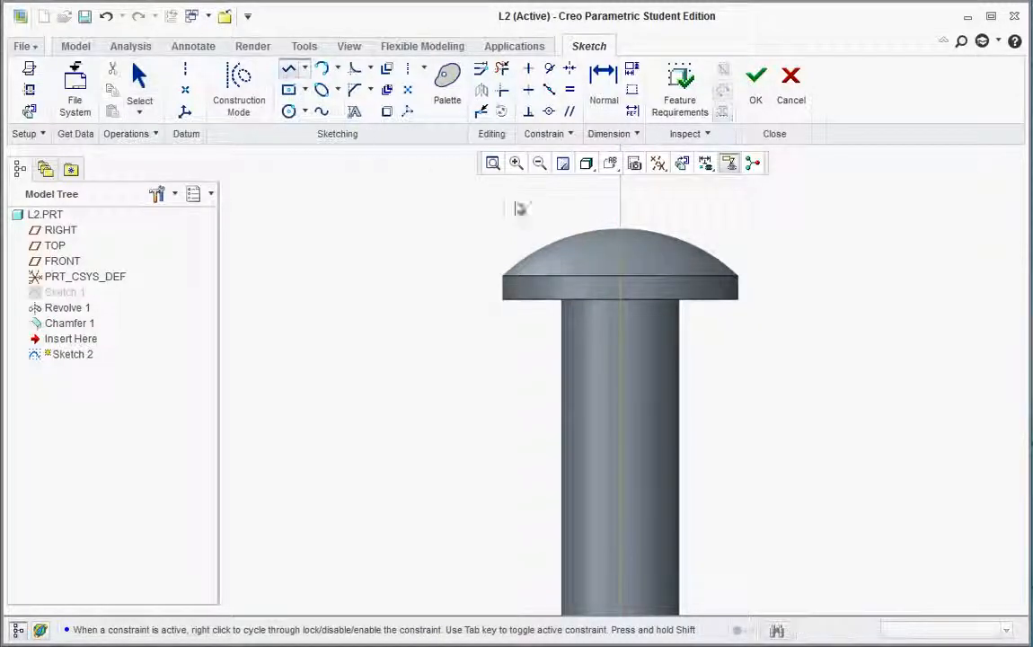
{"action": "scroll", "coordinate": [589, 223], "scroll_direction": "up", "scroll_amount": 2}
{"action": "left_click", "coordinate": [583, 221]}
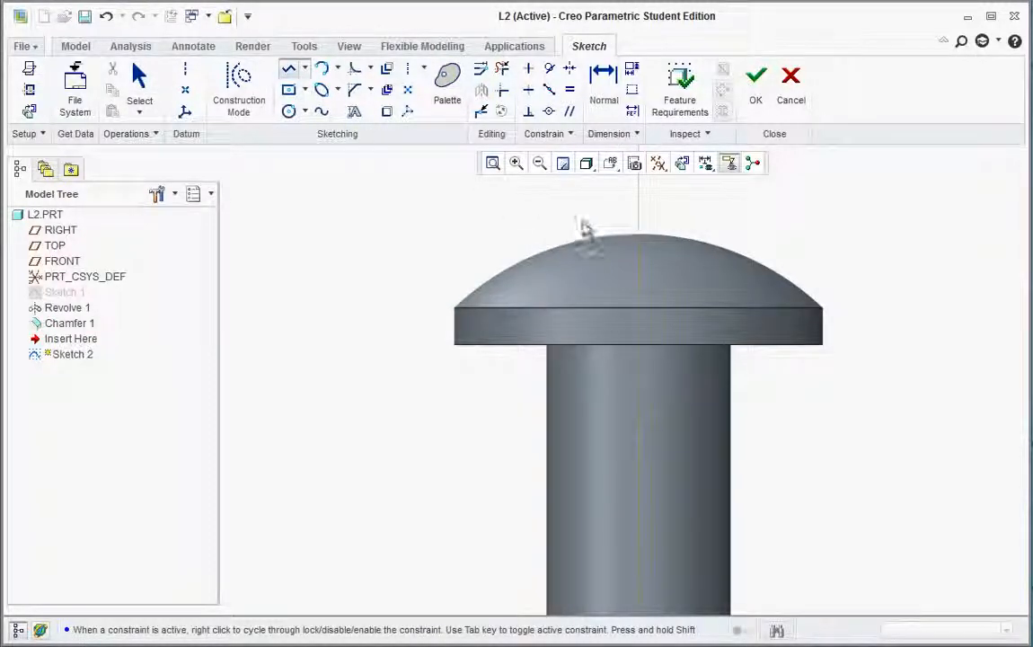
{"action": "left_click", "coordinate": [613, 286]}
{"action": "left_click", "coordinate": [637, 286]}
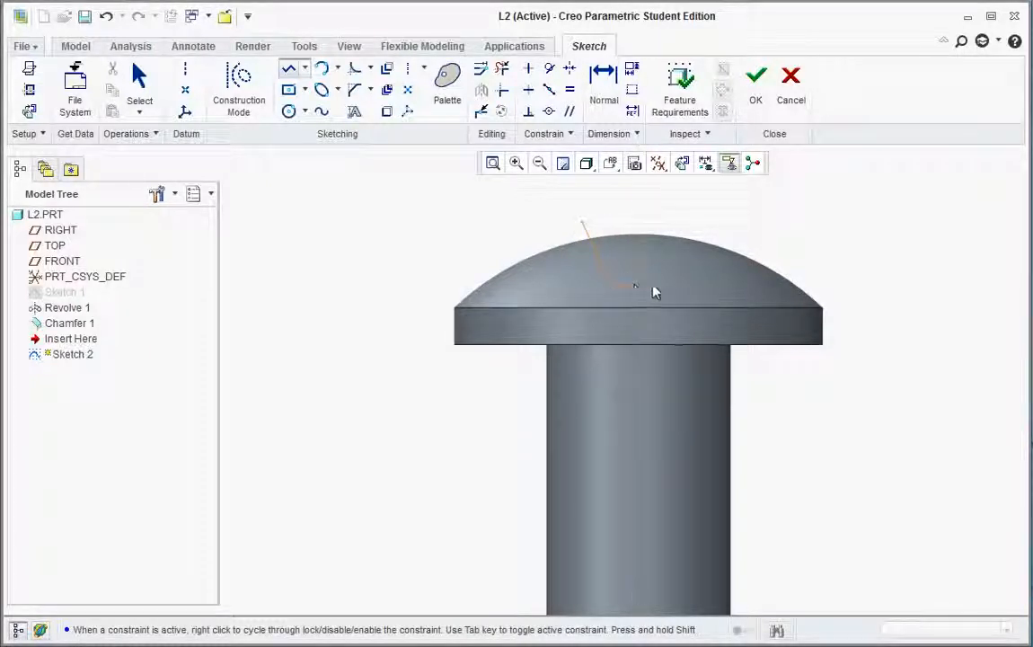
{"action": "left_click", "coordinate": [660, 286]}
{"action": "left_click", "coordinate": [687, 221]}
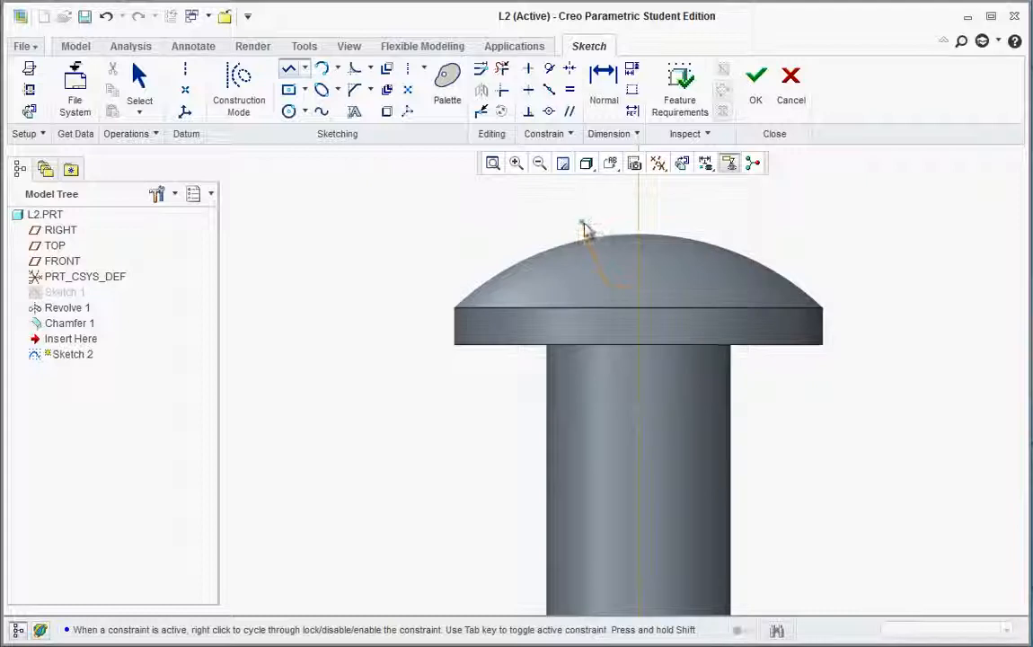
{"action": "left_click", "coordinate": [636, 222]}
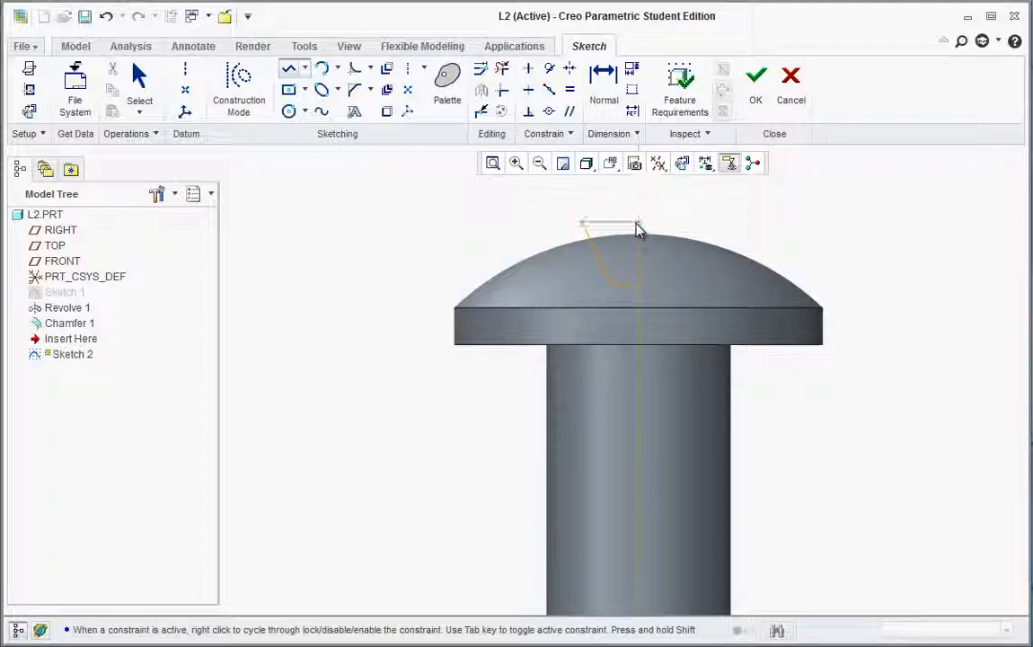
{"action": "middle_click", "coordinate": [732, 214]}
{"action": "middle_click", "coordinate": [732, 214]}
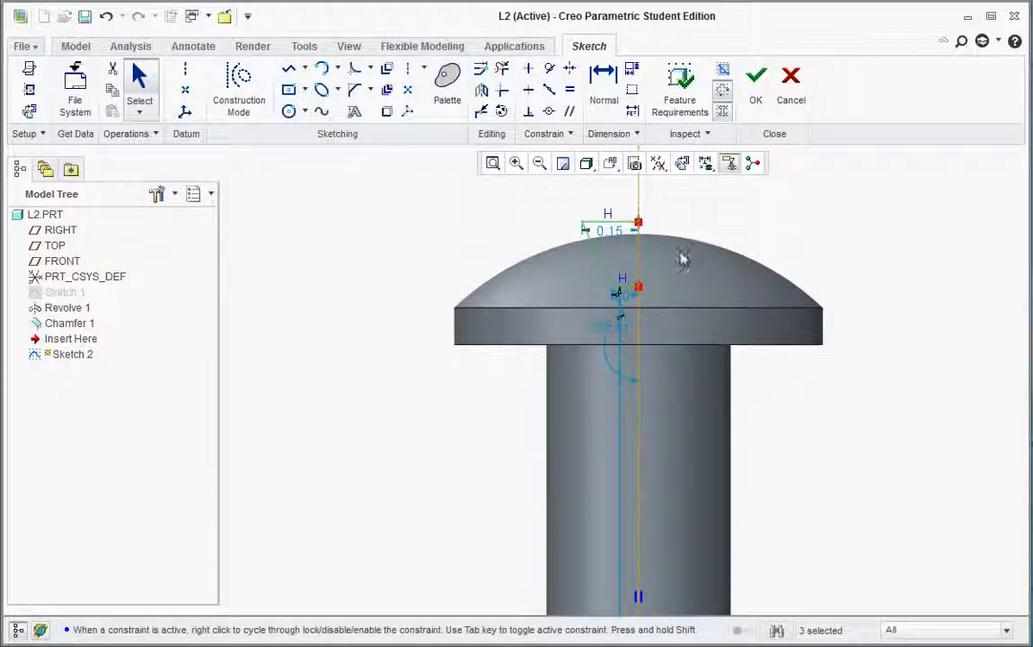
- Mirror the half slot profile about the vertical centre line to close the trapezoid
{"action": "left_click", "coordinate": [464, 212]}
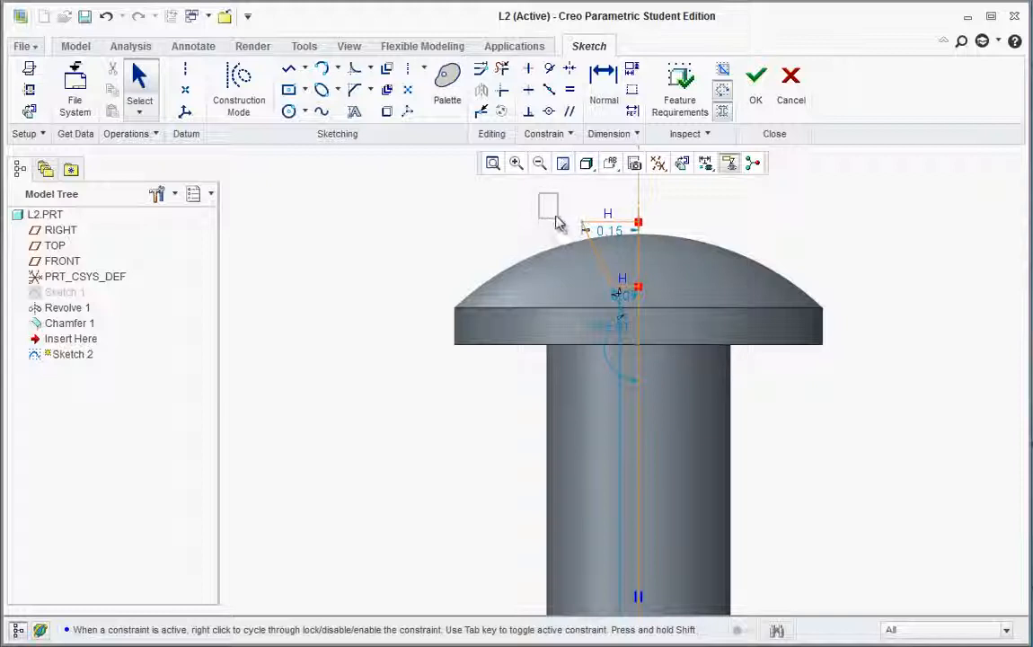
{"action": "mouse_move", "coordinate": [541, 197]}
{"action": "left_mouse_down"}
{"action": "mouse_move", "coordinate": [621, 238]}
{"action": "mouse_move", "coordinate": [680, 317]}
{"action": "left_mouse_up"}
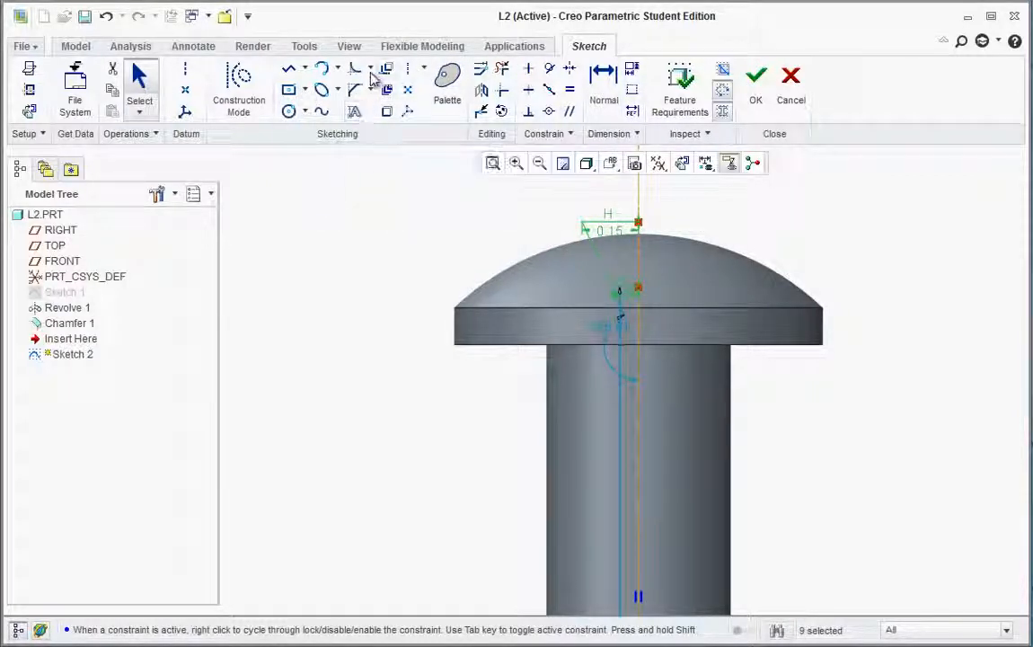
{"action": "left_click", "coordinate": [482, 95]}
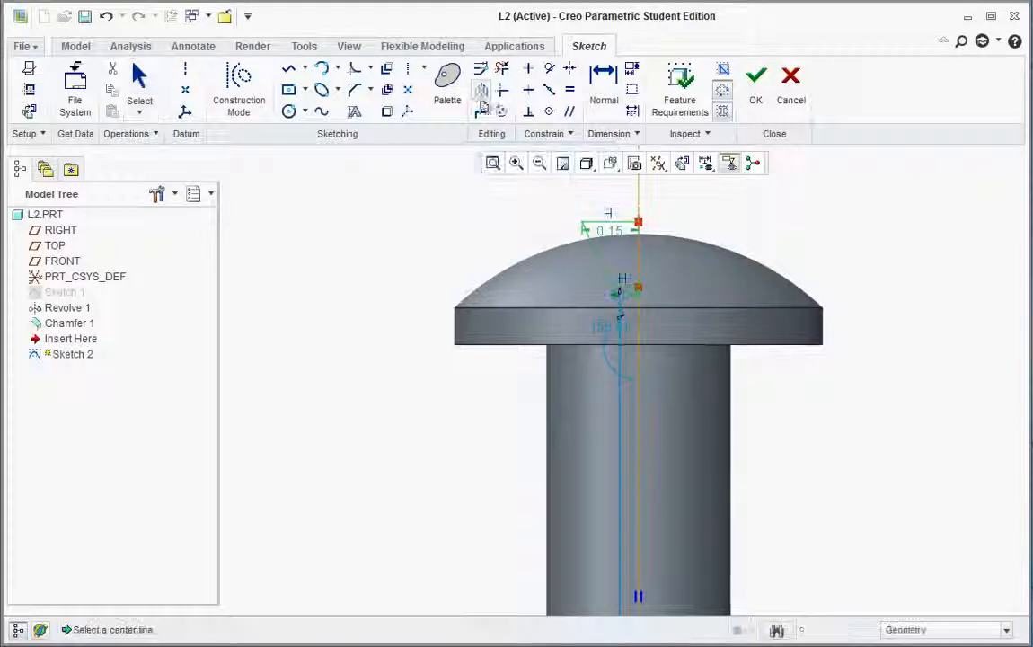
{"action": "left_click", "coordinate": [639, 261]}
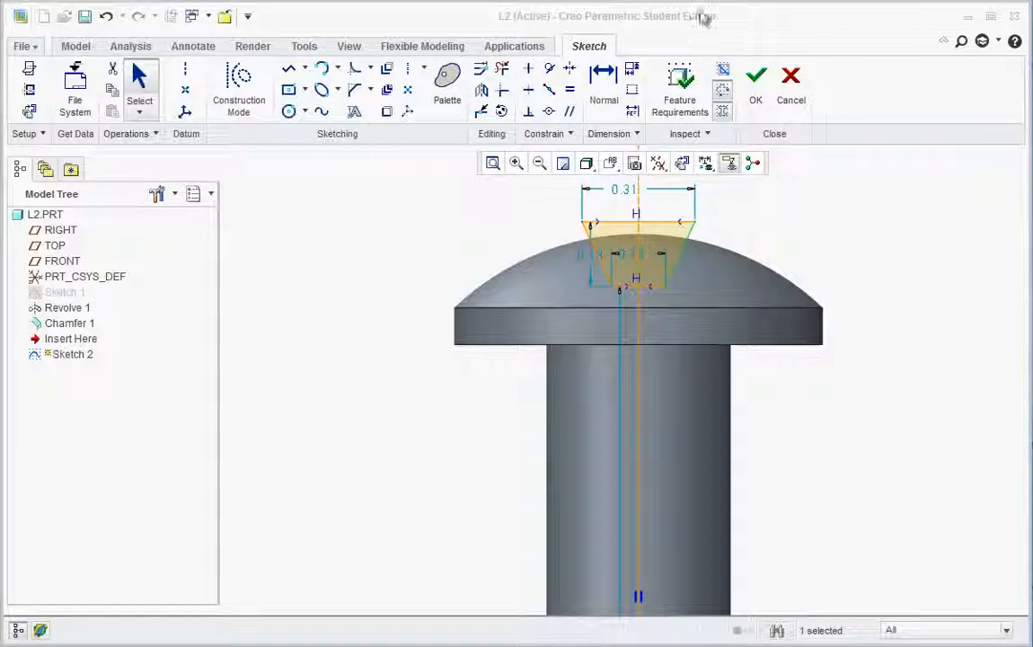
- Check the slot dimensions on the Lab 2 drawing and dimension the angle between the two slanted sides as 30 degrees
{"action": "key", "text": "alt+Tab"}
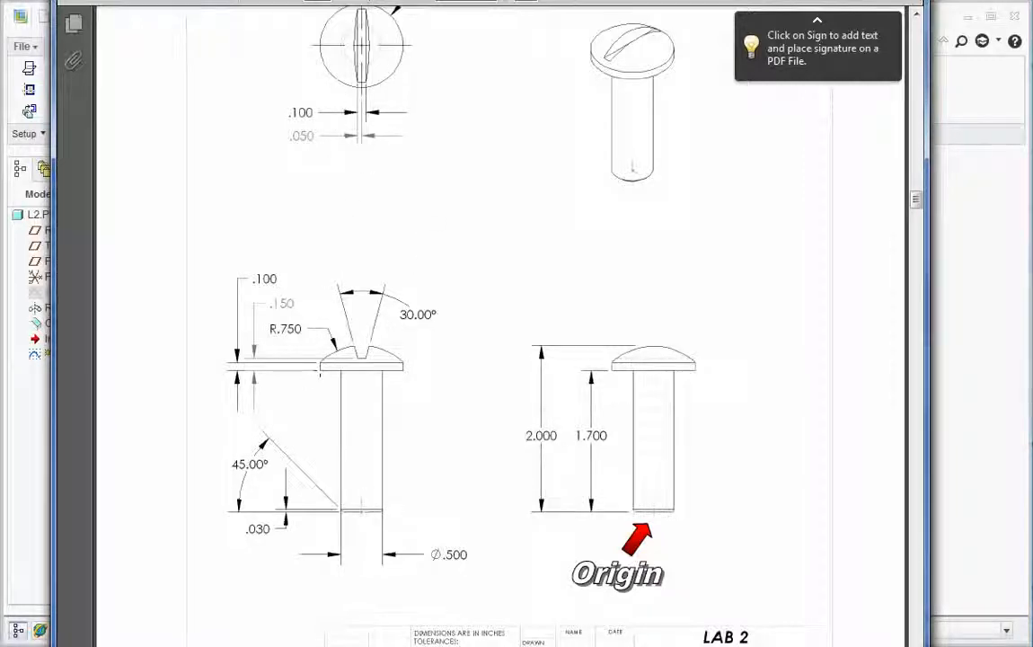
{"action": "left_click", "coordinate": [975, 330]}
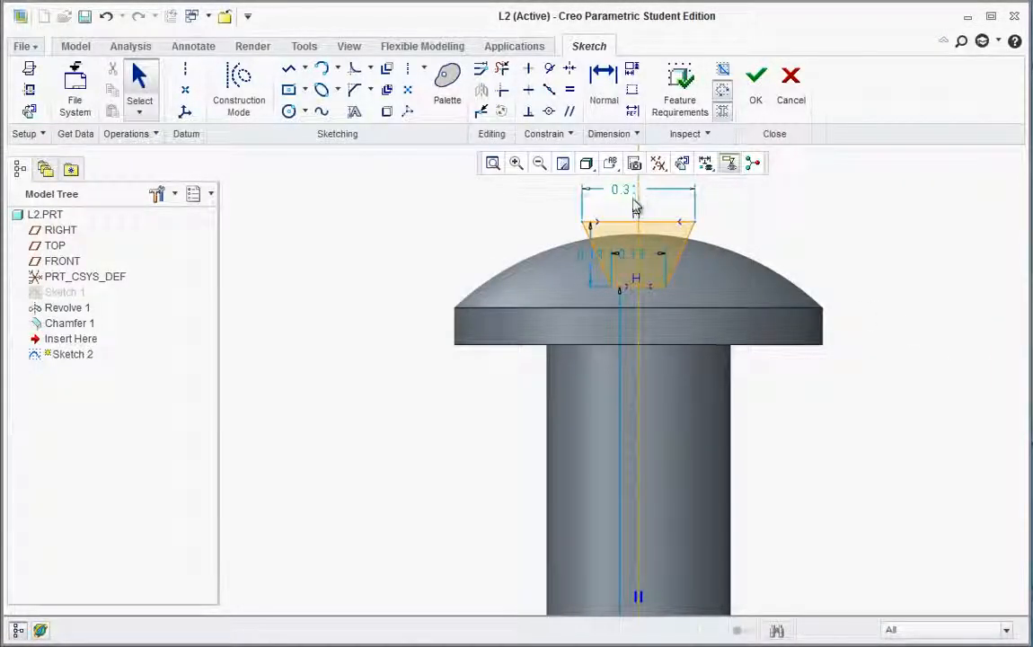
{"action": "left_click", "coordinate": [603, 83]}
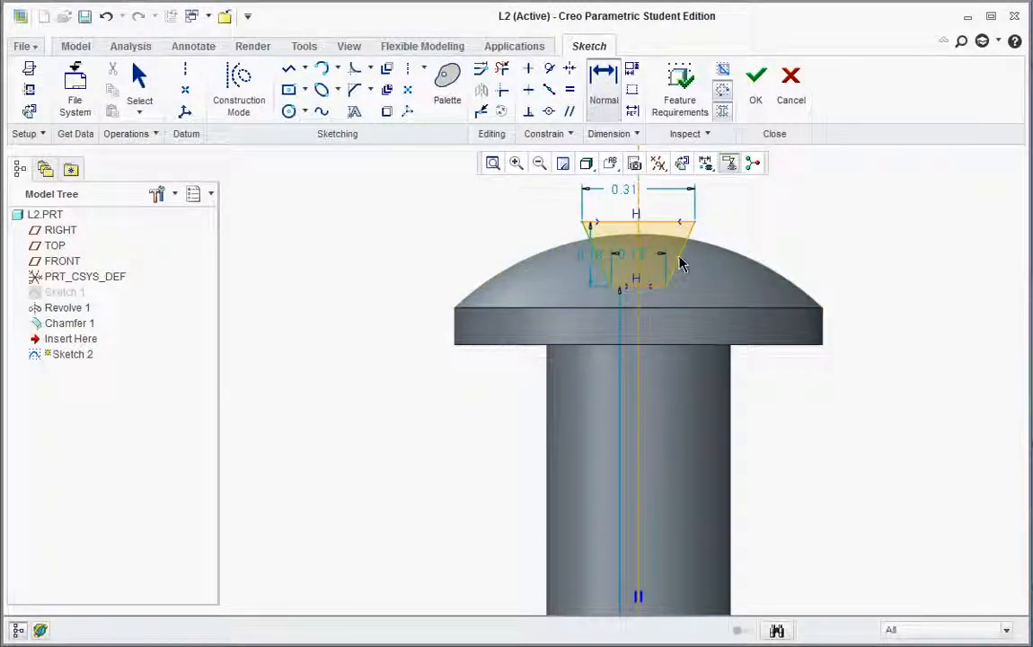
{"action": "middle_click", "coordinate": [652, 201]}
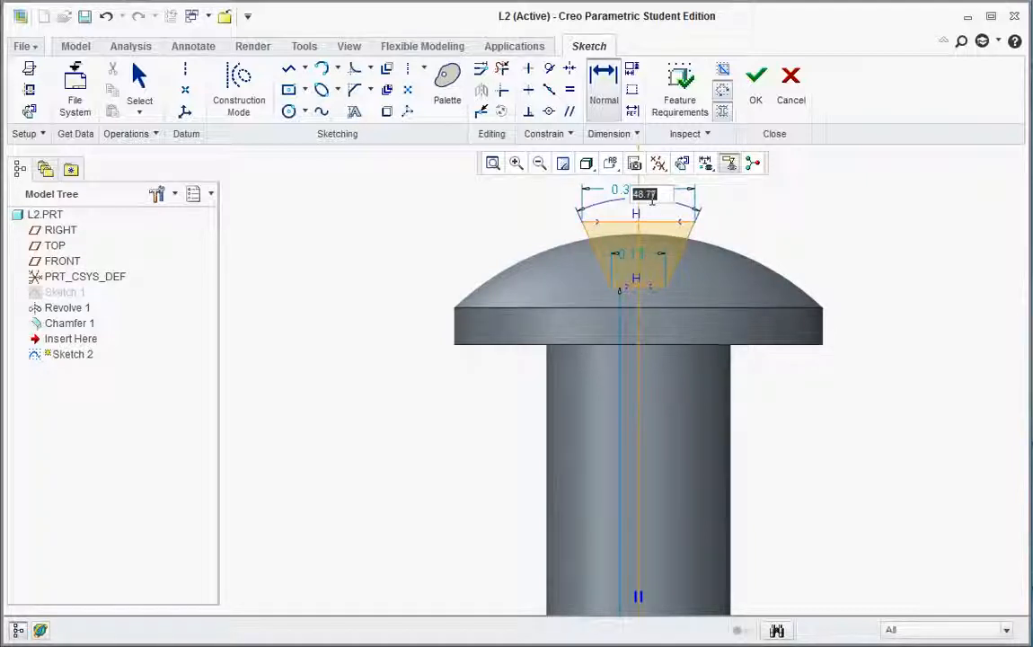
{"action": "type", "text": "30"}
{"action": "key", "text": "Return"}
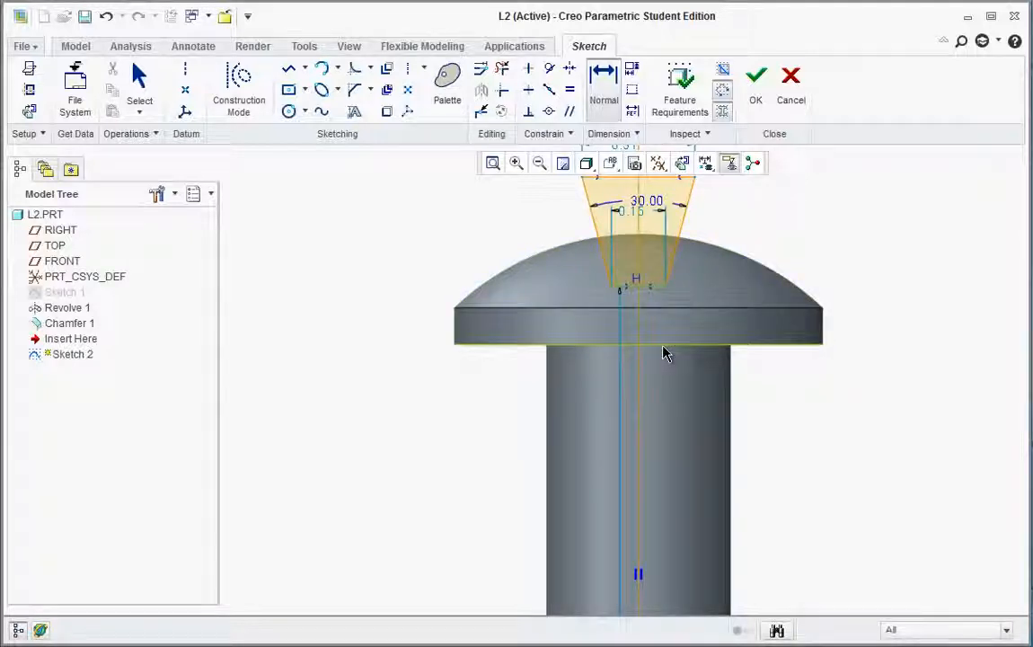
- Dimension the slot's bottom edge at 0.15 above the underside of the head
{"action": "middle_click", "coordinate": [409, 327]}
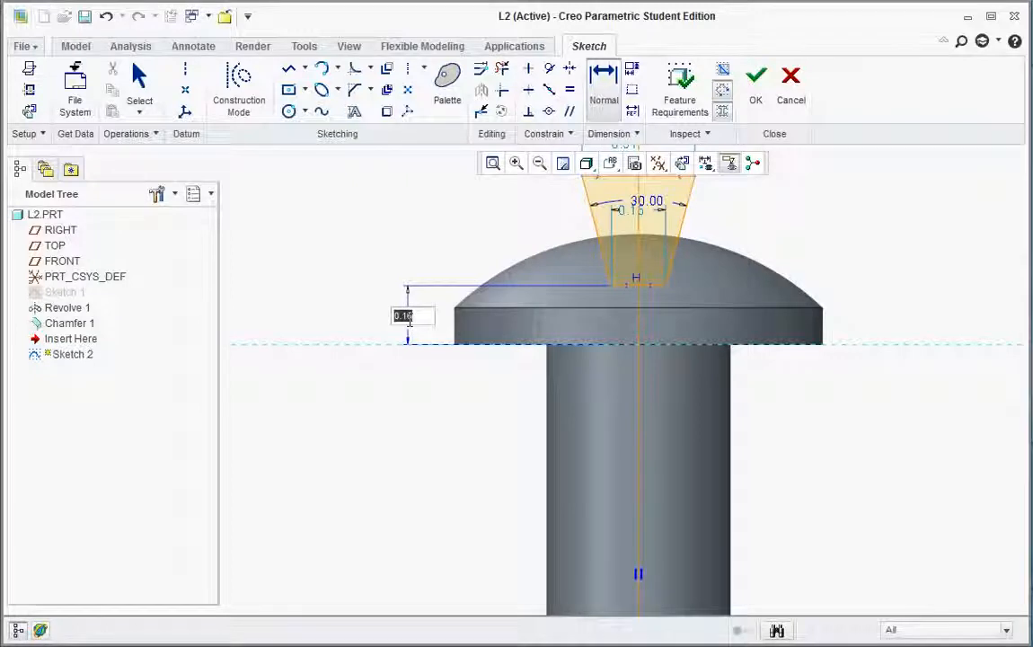
{"action": "type", "text": ".15"}
{"action": "key", "text": "Return"}
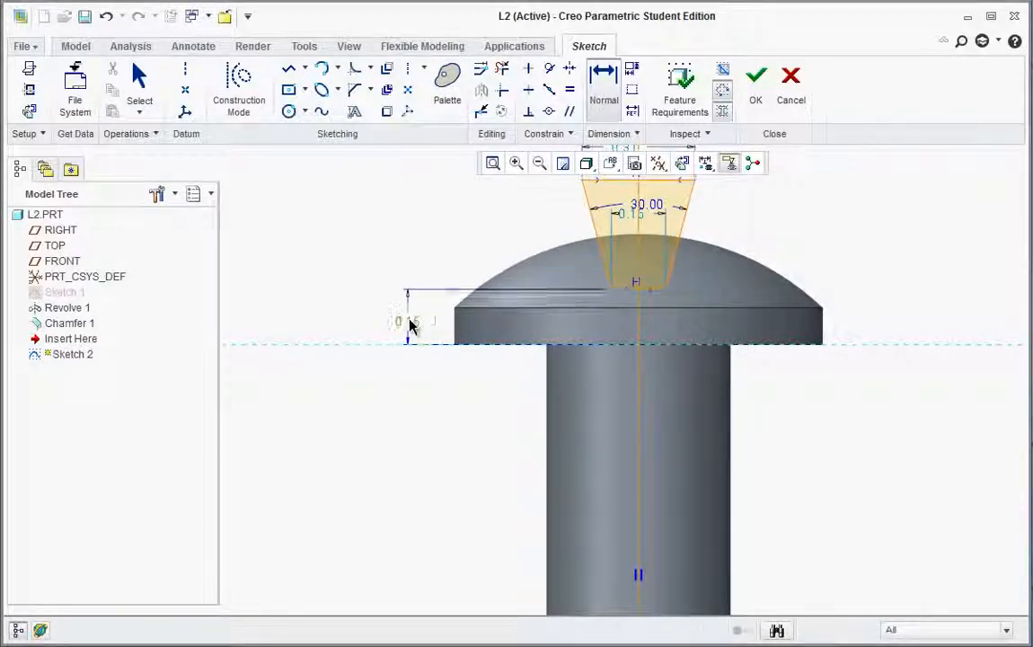
- Set the width of the slot's bottom edge to 0.1
{"action": "middle_click", "coordinate": [749, 237]}
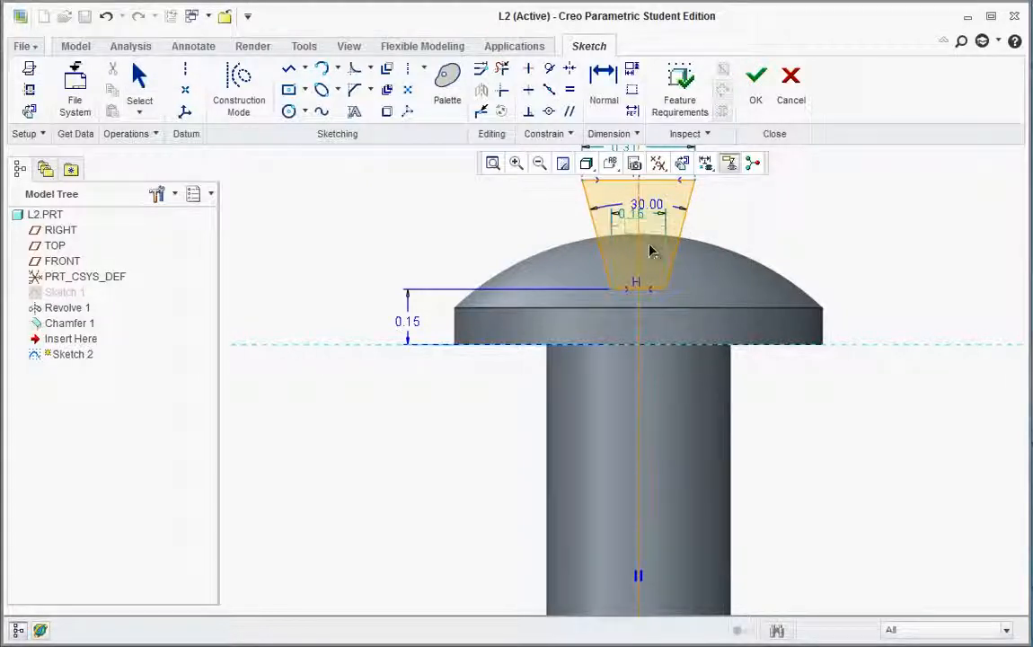
{"action": "double_click", "coordinate": [716, 329]}
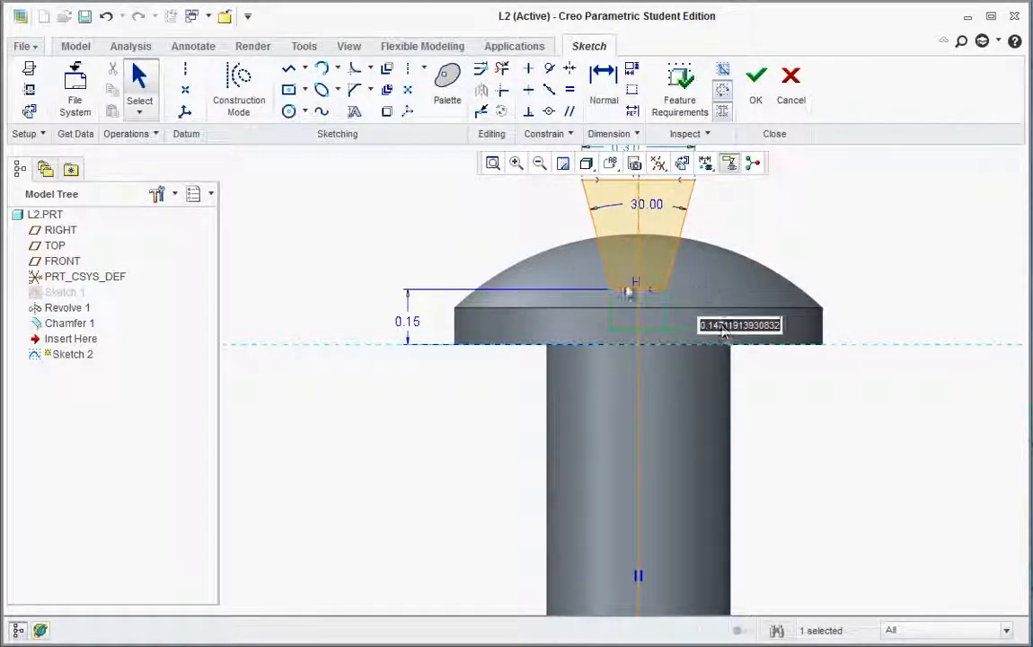
{"action": "type", "text": ".1"}
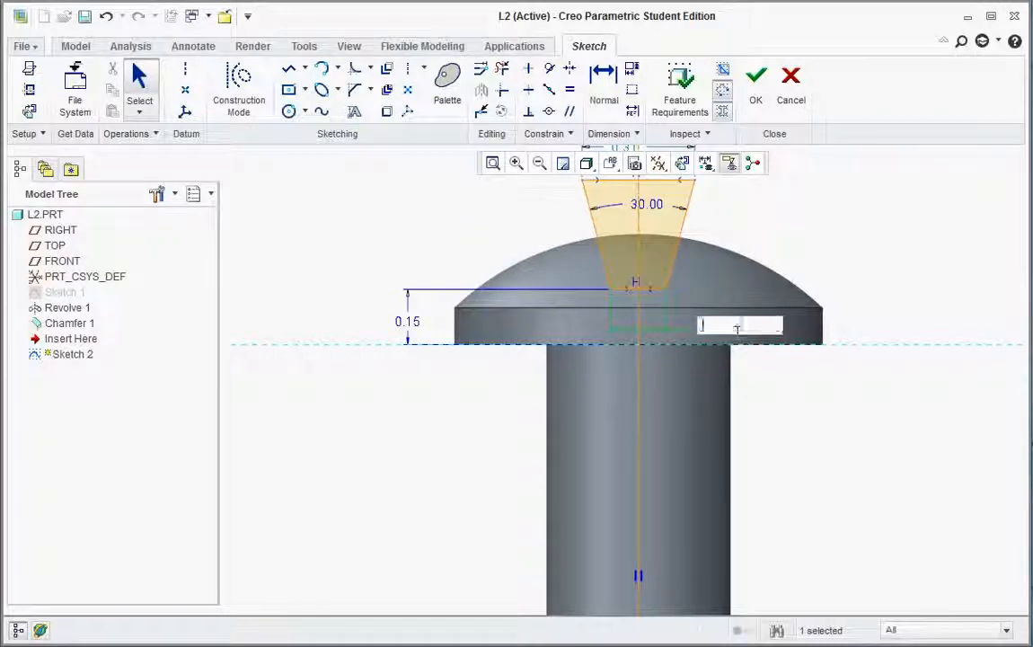
{"action": "key", "text": "Return"}
{"action": "scroll", "coordinate": [742, 382], "scroll_direction": "up", "scroll_amount": 2}
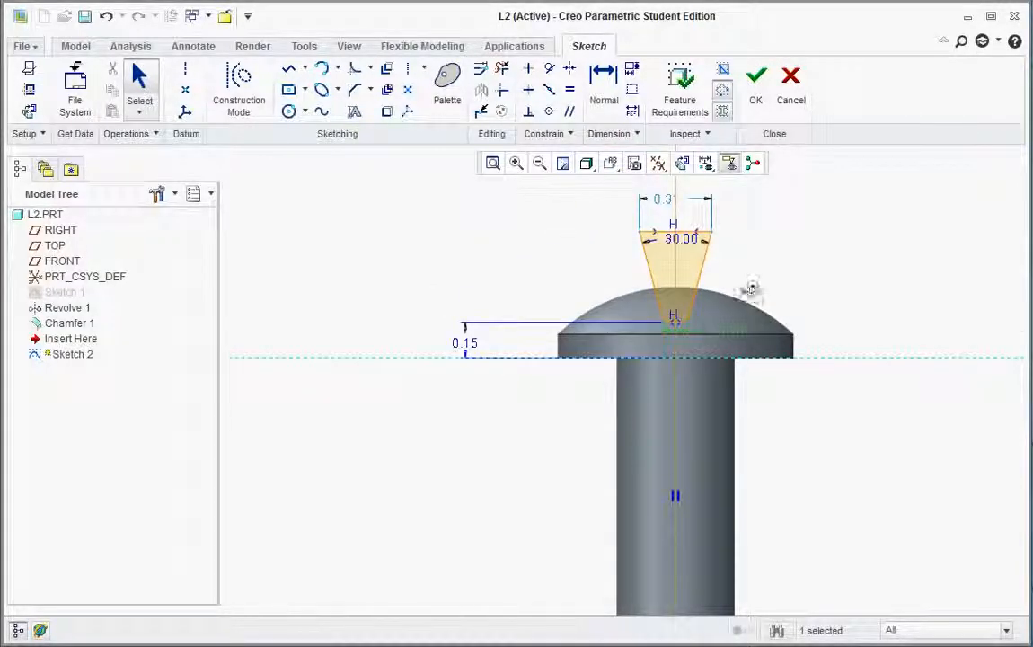
- Finish the slot sketch and extrude it symmetrically about the sketch plane to a total depth of about 1.69, past both sides of the head
{"action": "mouse_move", "coordinate": [749, 289]}
{"action": "middle_mouse_down"}
{"action": "mouse_move", "coordinate": [799, 168]}
{"action": "mouse_move", "coordinate": [773, 267]}
{"action": "middle_mouse_up"}
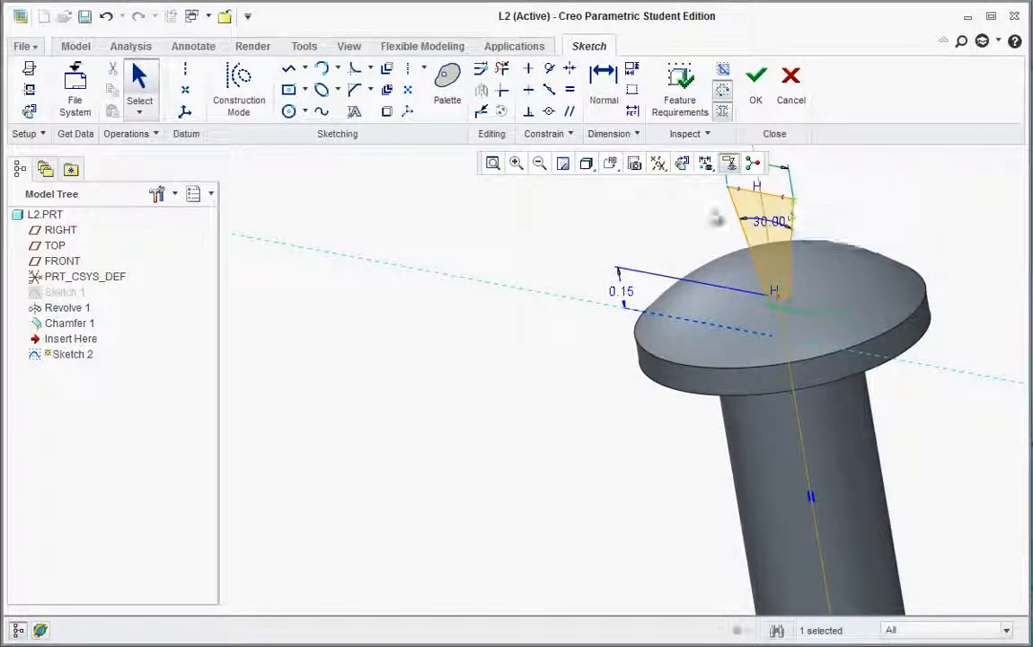
{"action": "left_click", "coordinate": [754, 81]}
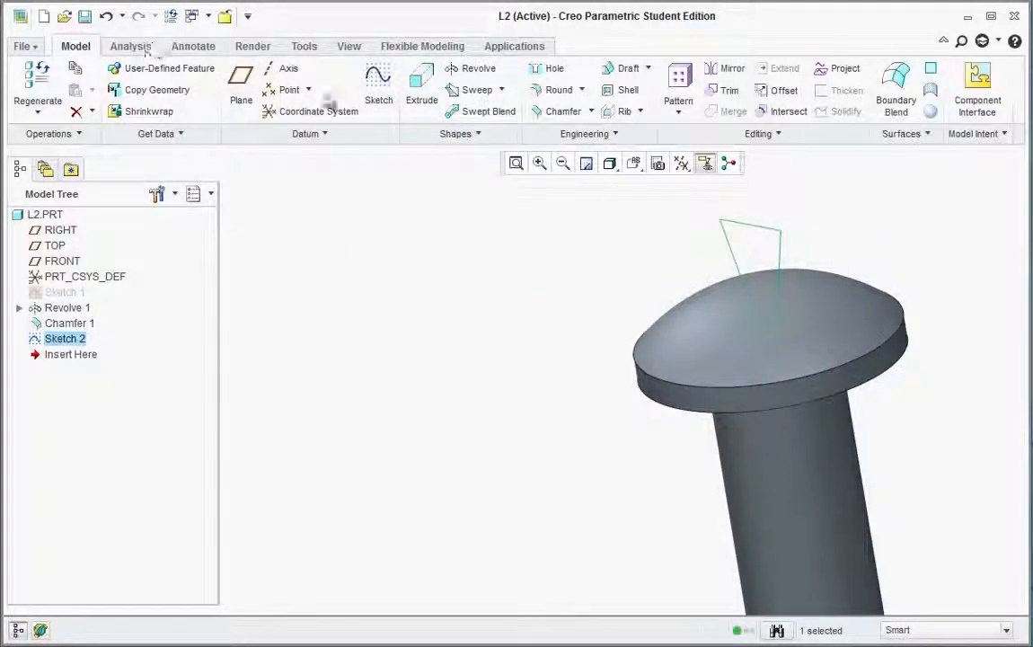
{"action": "left_click", "coordinate": [422, 81]}
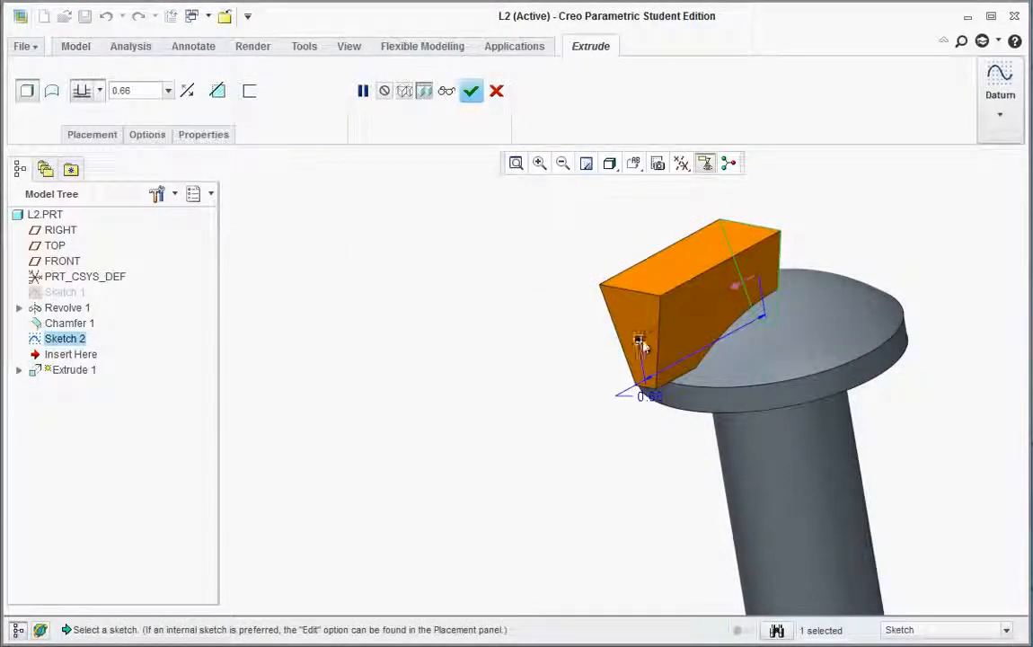
{"action": "left_click_drag", "start_coordinate": [567, 385], "coordinate": [530, 397]}
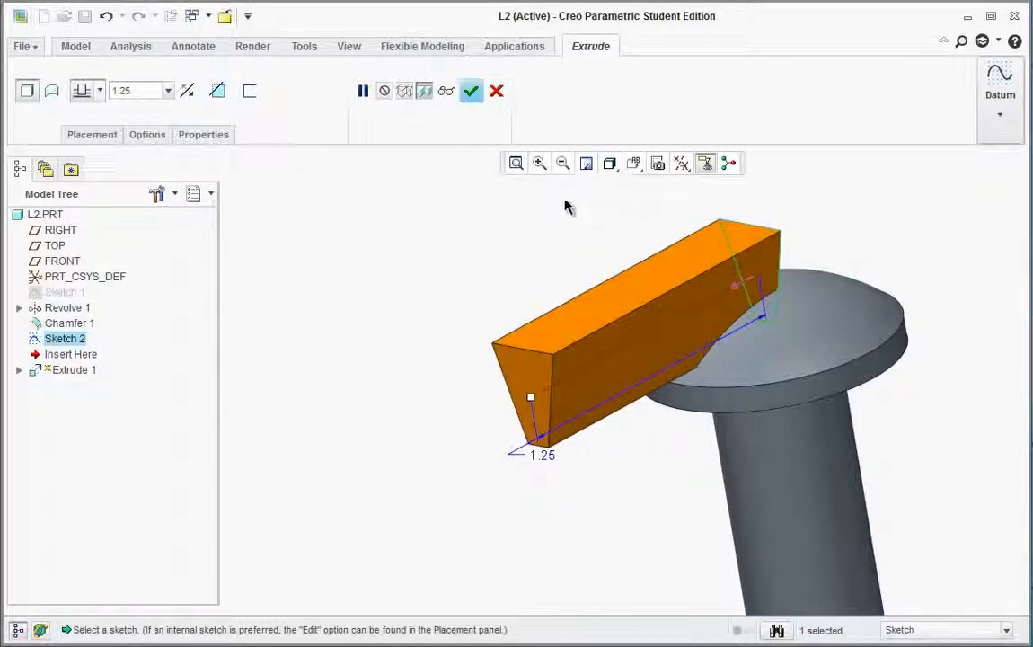
{"action": "left_click", "coordinate": [101, 94]}
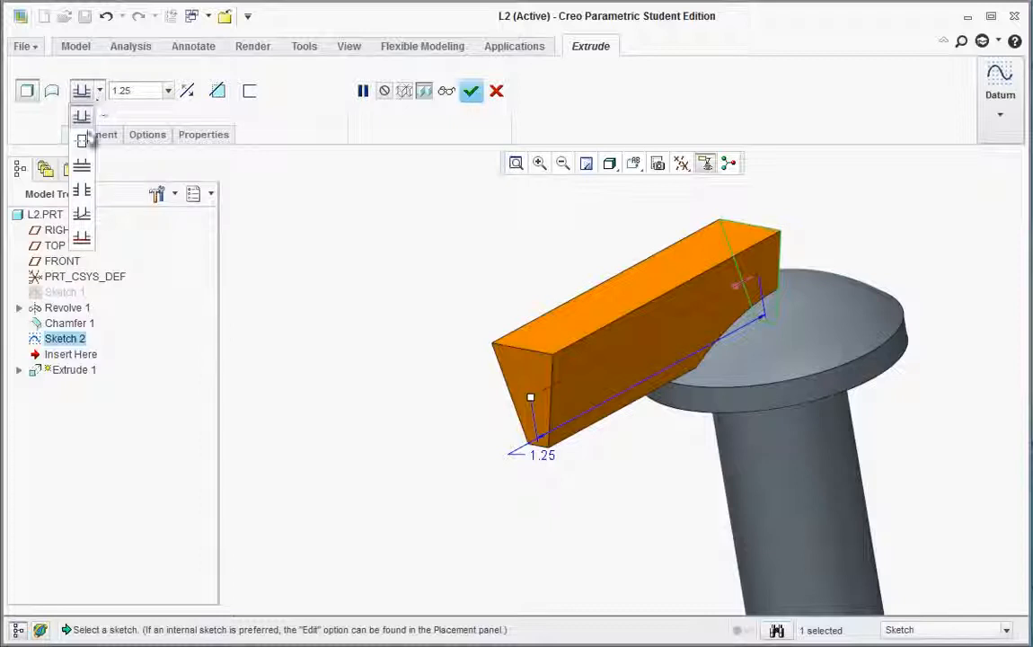
{"action": "left_click", "coordinate": [82, 141]}
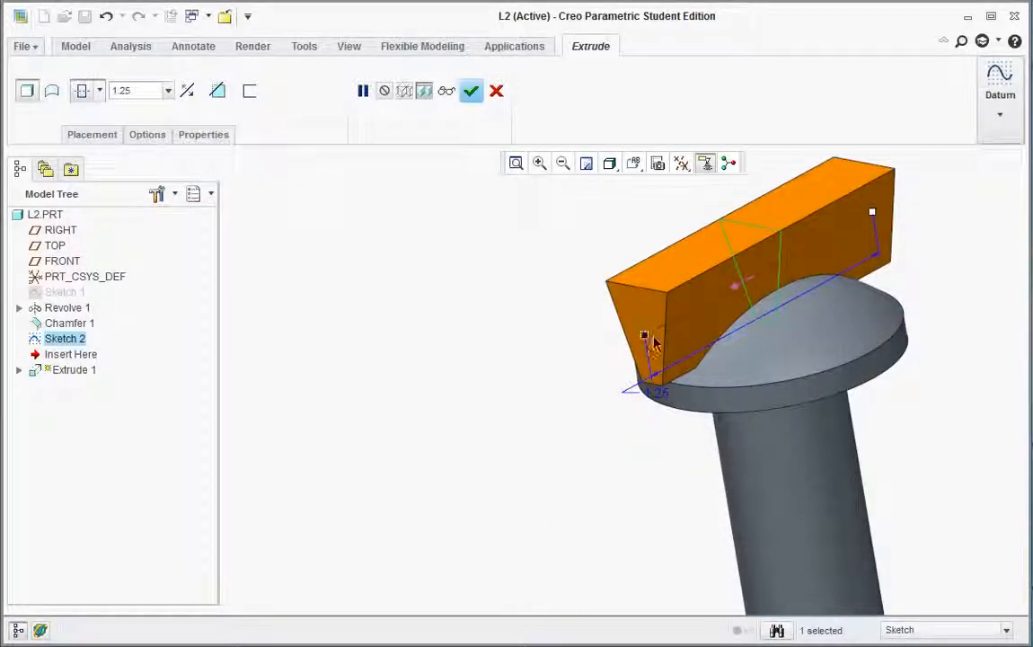
{"action": "left_click_drag", "start_coordinate": [644, 339], "coordinate": [604, 355]}
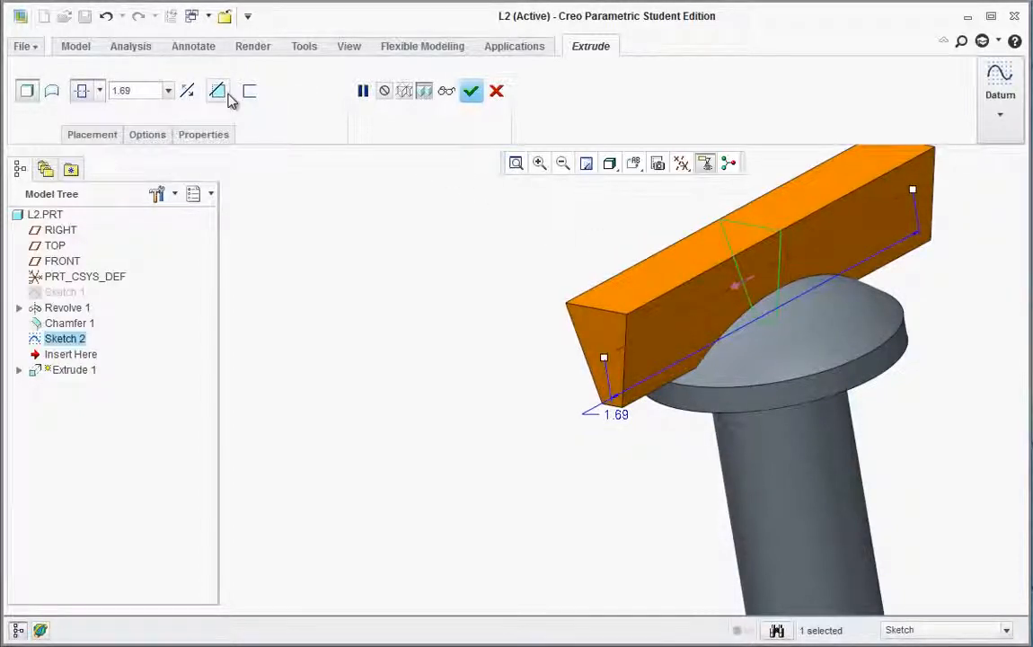
- Make the extrusion remove material to cut the tapered slot across the head, and display the finished pin in Standard Orientation
{"action": "left_click", "coordinate": [221, 93]}
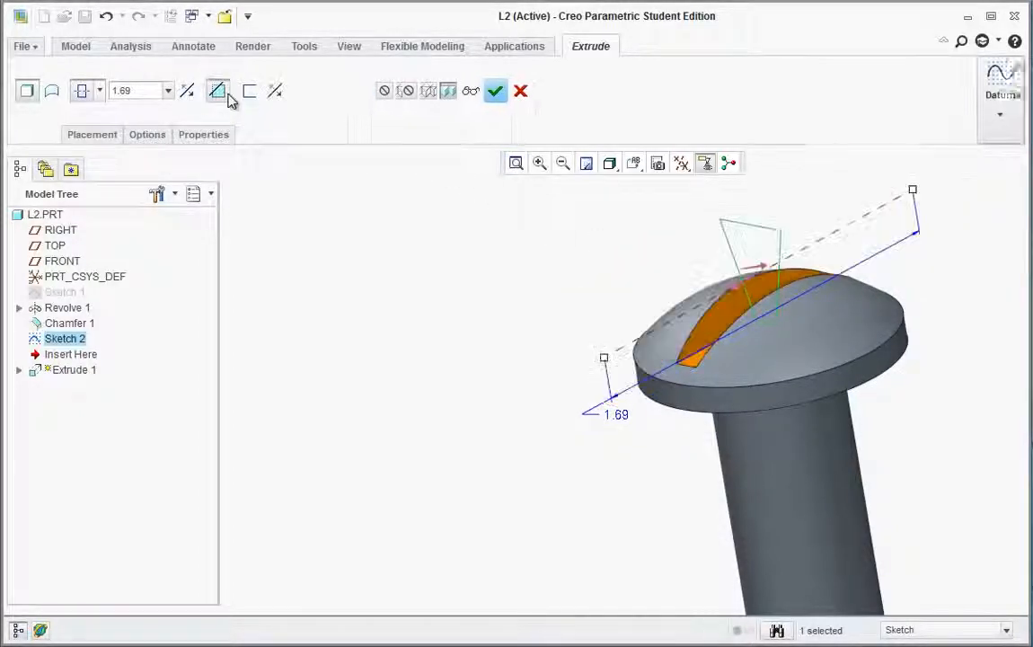
{"action": "left_click", "coordinate": [494, 91]}
{"action": "left_click", "coordinate": [512, 283]}
{"action": "scroll", "coordinate": [521, 294], "scroll_direction": "up", "scroll_amount": 2}
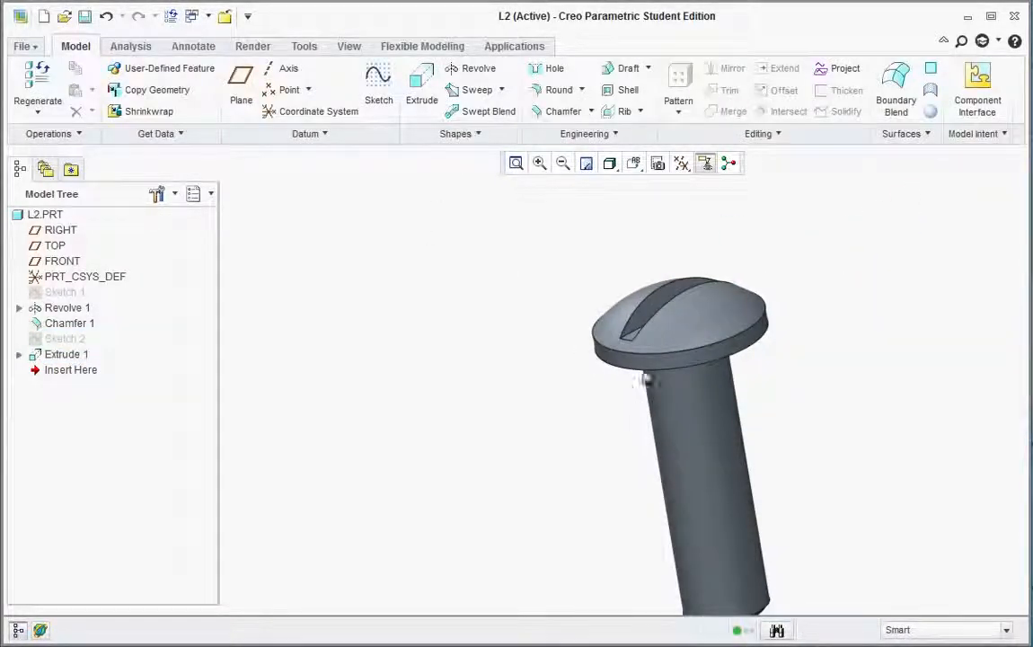
{"action": "left_click", "coordinate": [635, 163]}
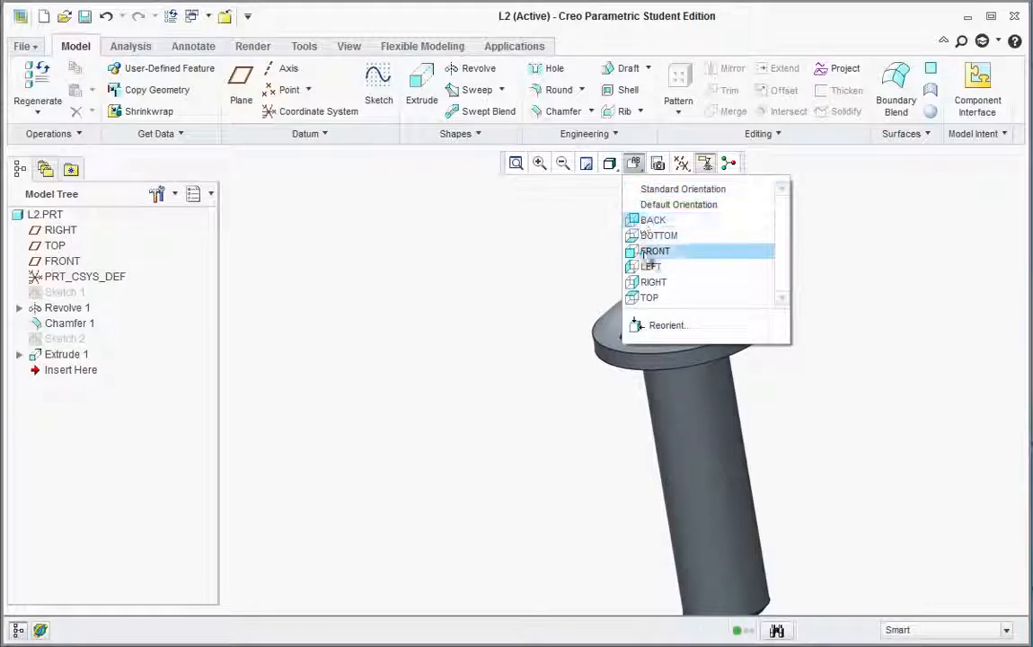
{"action": "left_click", "coordinate": [661, 190]}
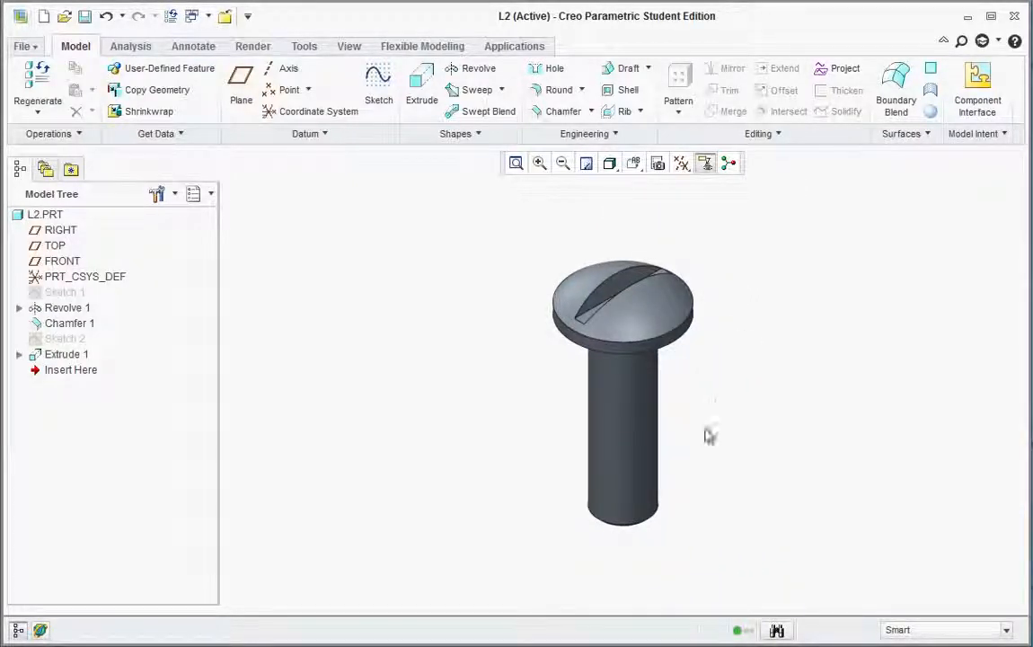